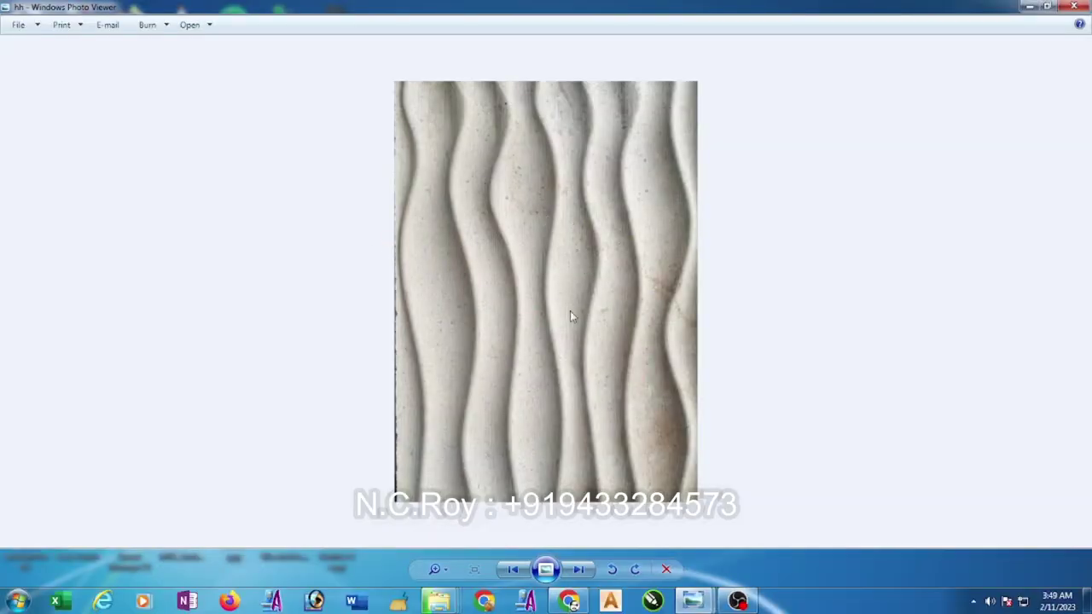
# View the other wavy wall-panel reference photo, then minimize Windows Photo Viewer.
pyautogui.click(509, 569)
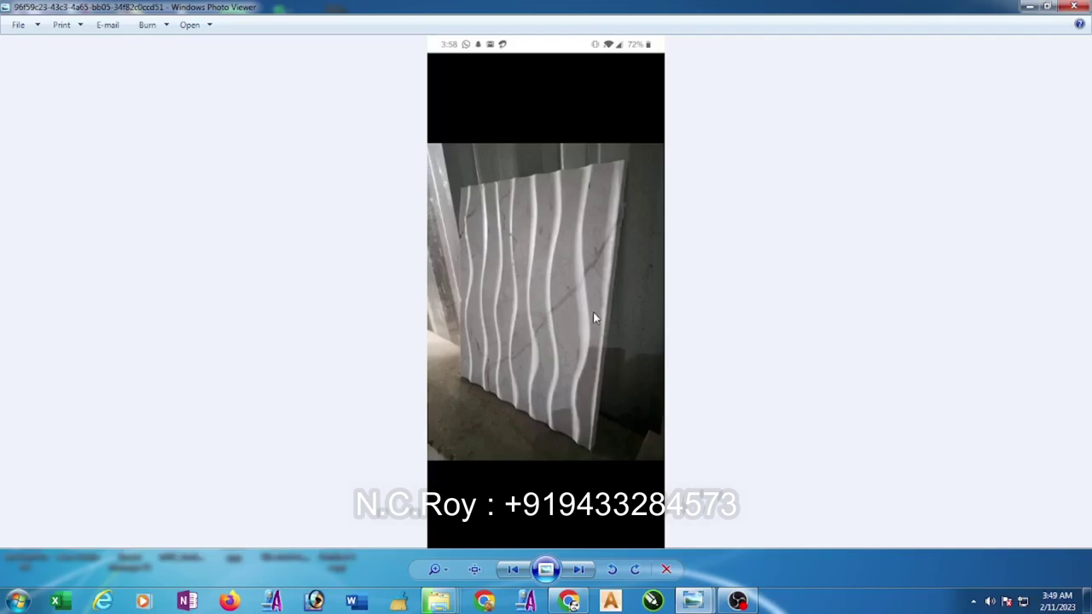
pyautogui.click(1028, 7)
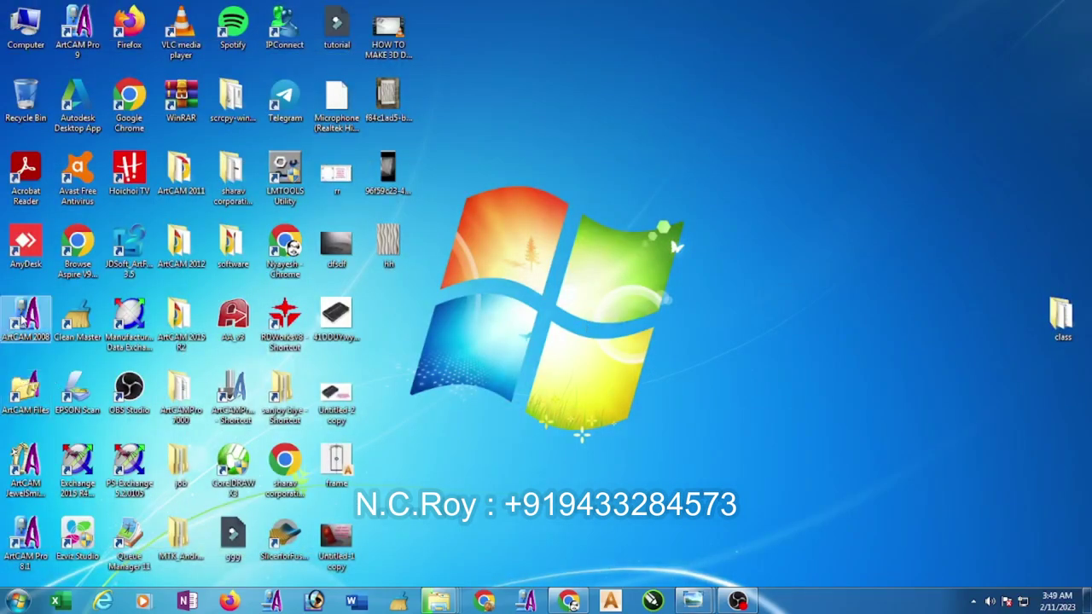
# Launch ArtCAM and build the model from the image at Image size, 24 inches (609.6 mm) wide.
pyautogui.doubleClick(26, 316)
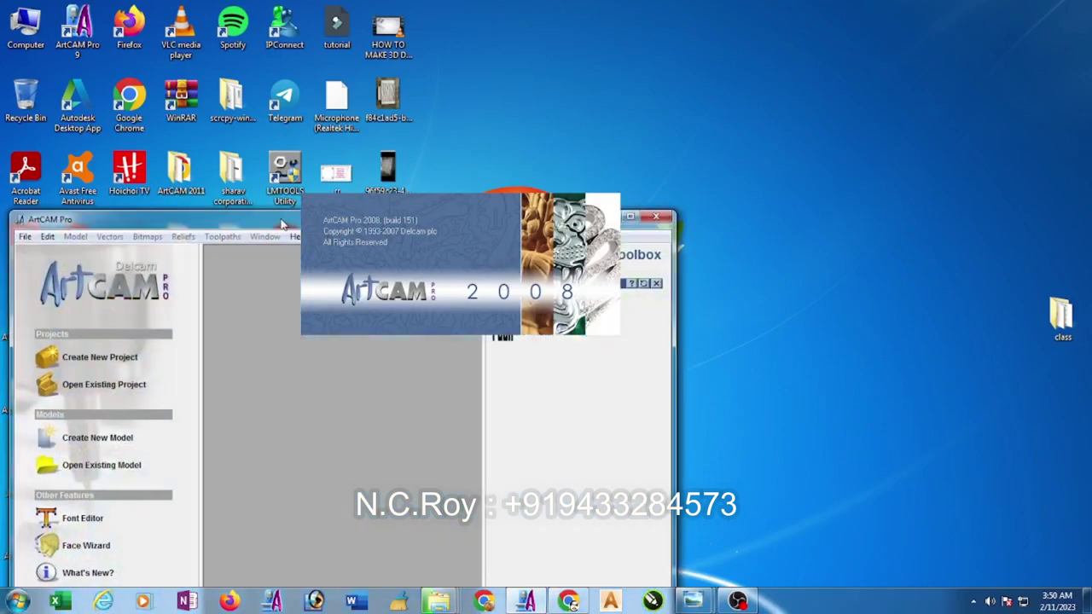
pyautogui.moveTo(282, 225); pyautogui.dragTo(786, 299)
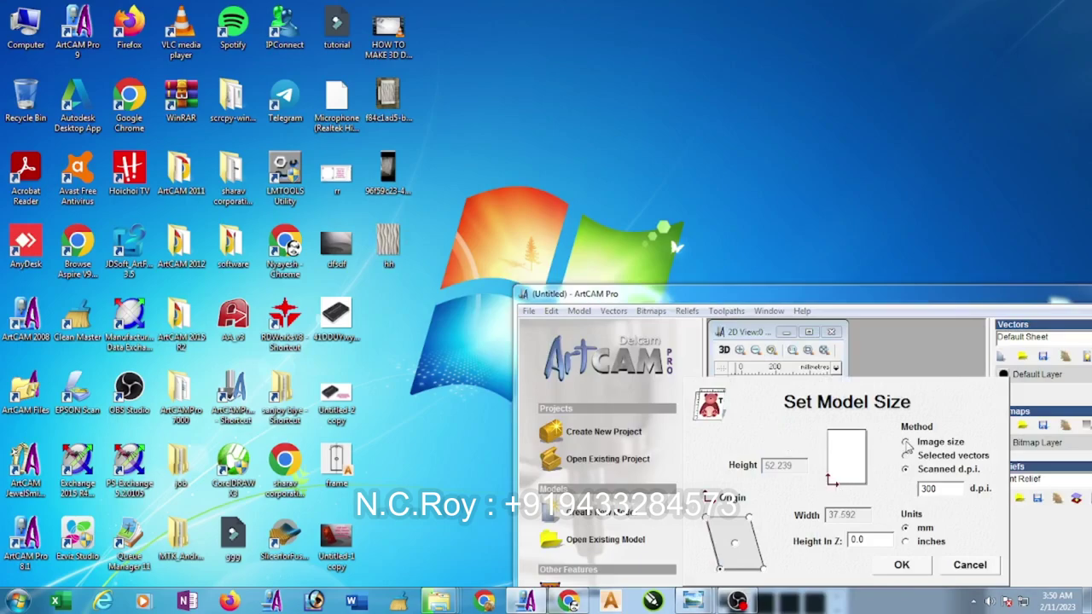
pyautogui.click(906, 442)
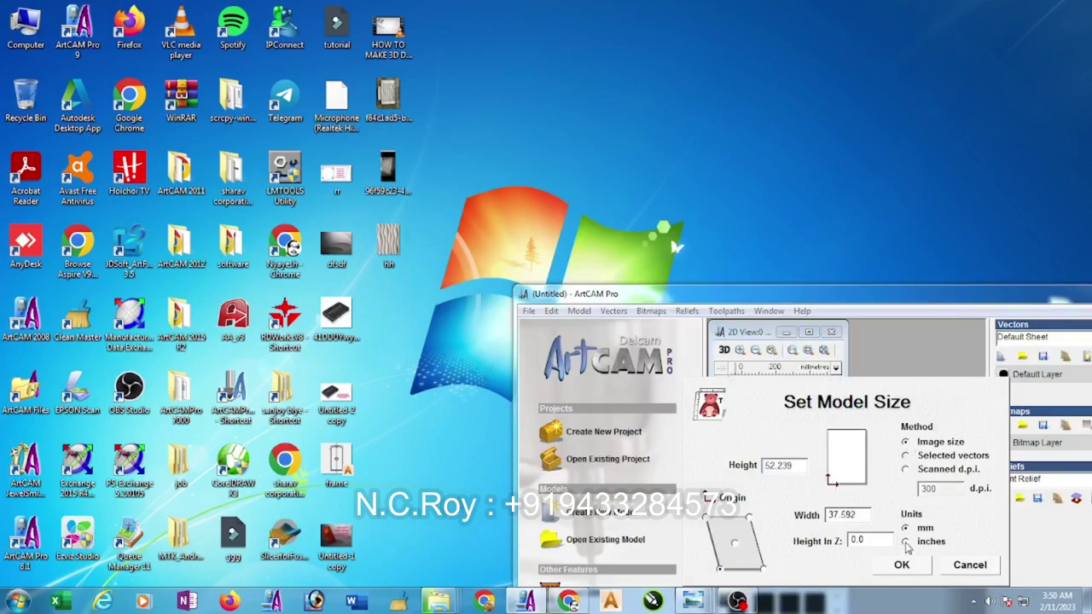
pyautogui.click(905, 541)
pyautogui.moveTo(848, 516); pyautogui.dragTo(814, 522)
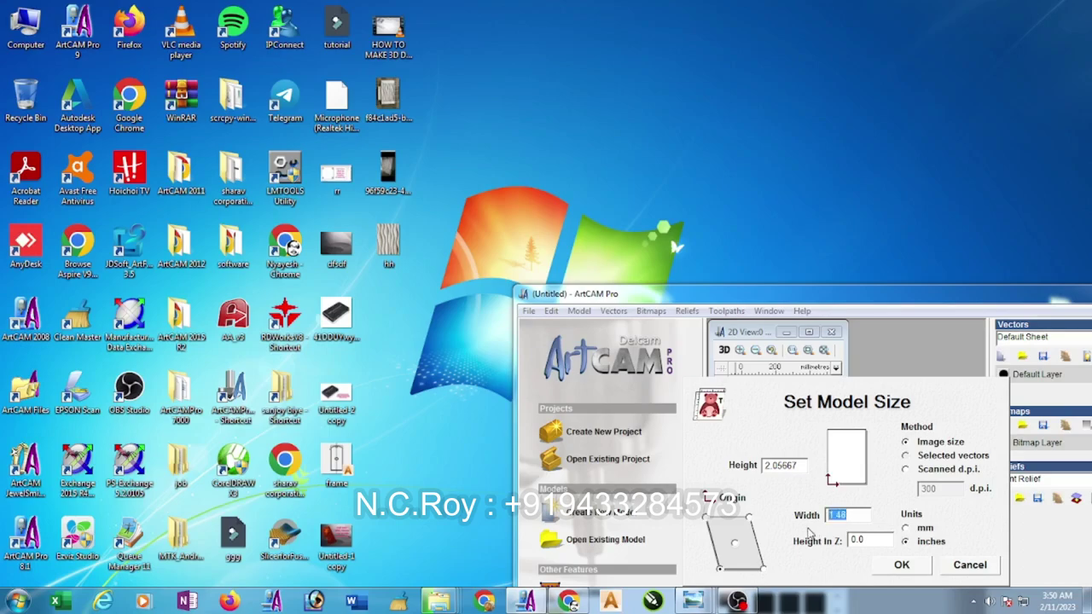
pyautogui.write('24')
pyautogui.click(906, 527)
pyautogui.click(914, 569)
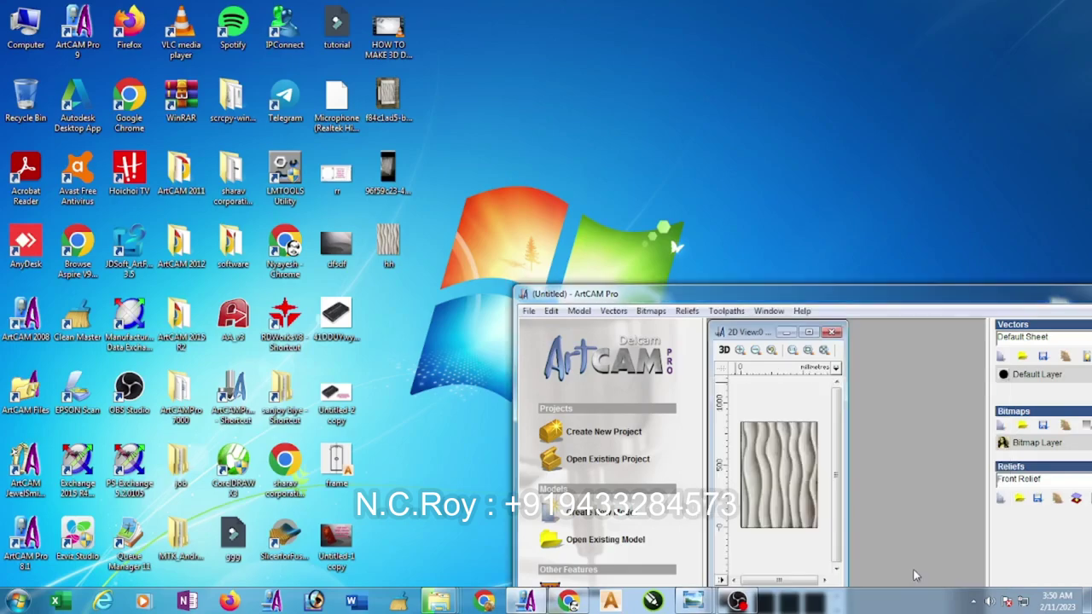
# Maximize ArtCAM, tile the 2D and 3D views vertically, and stand the plate upright in 3D.
pyautogui.doubleClick(880, 305)
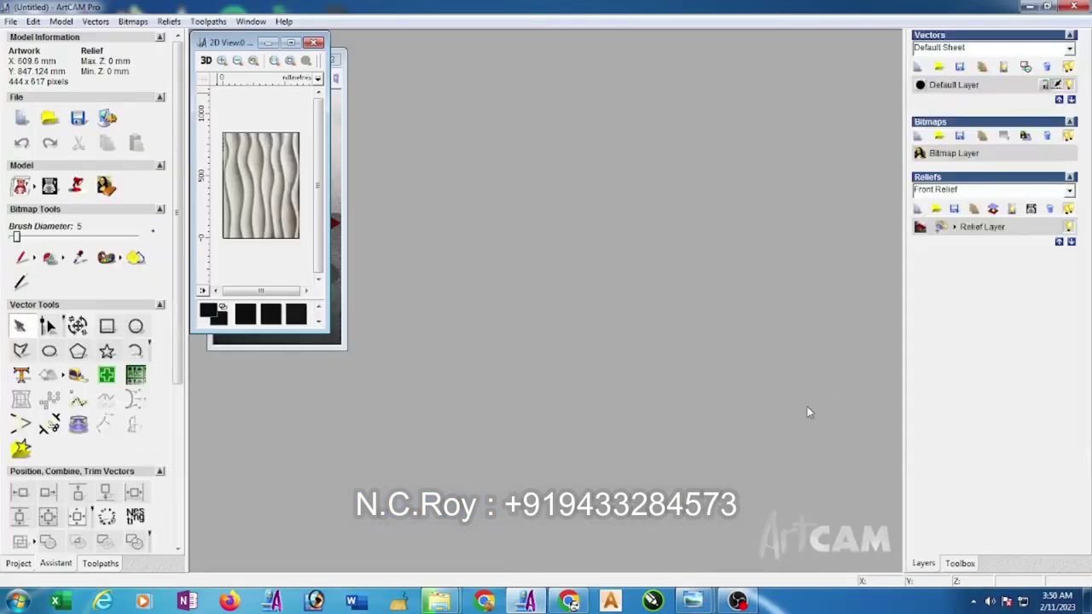
pyautogui.click(241, 23)
pyautogui.click(279, 53)
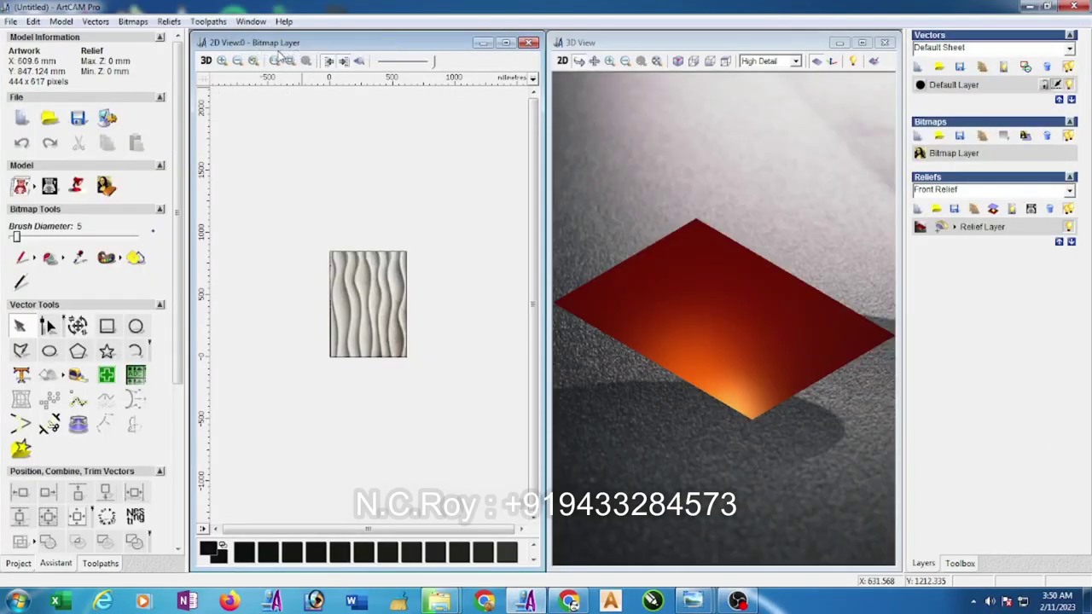
pyautogui.moveTo(762, 282)
pyautogui.mouseDown()
pyautogui.moveTo(675, 449)
pyautogui.moveTo(770, 280)
pyautogui.moveTo(792, 285)
pyautogui.mouseUp()
pyautogui.click(343, 313)
pyautogui.scroll(2, 350, 309)
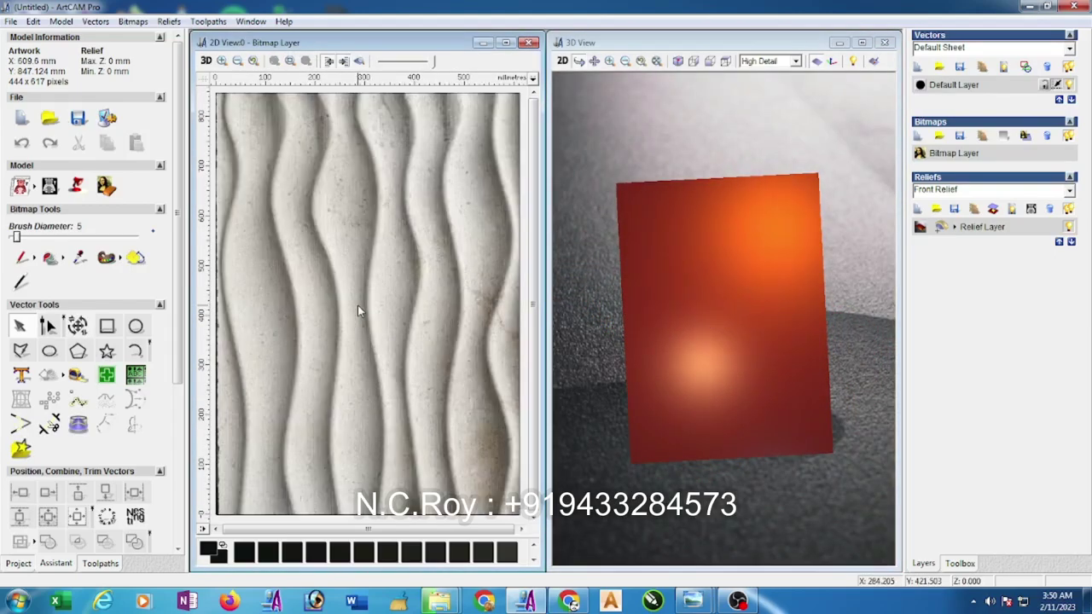
pyautogui.scroll(-1, 357, 305)
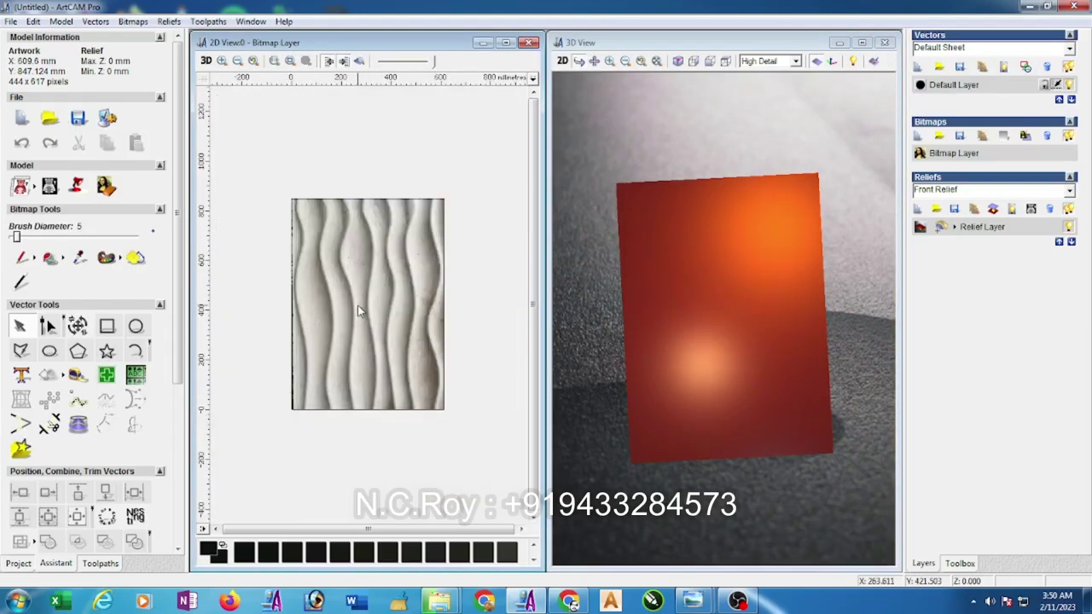
# Raise the model resolution to 2048 x 2846 points and confirm the irreversible change.
pyautogui.click(61, 21)
pyautogui.click(94, 97)
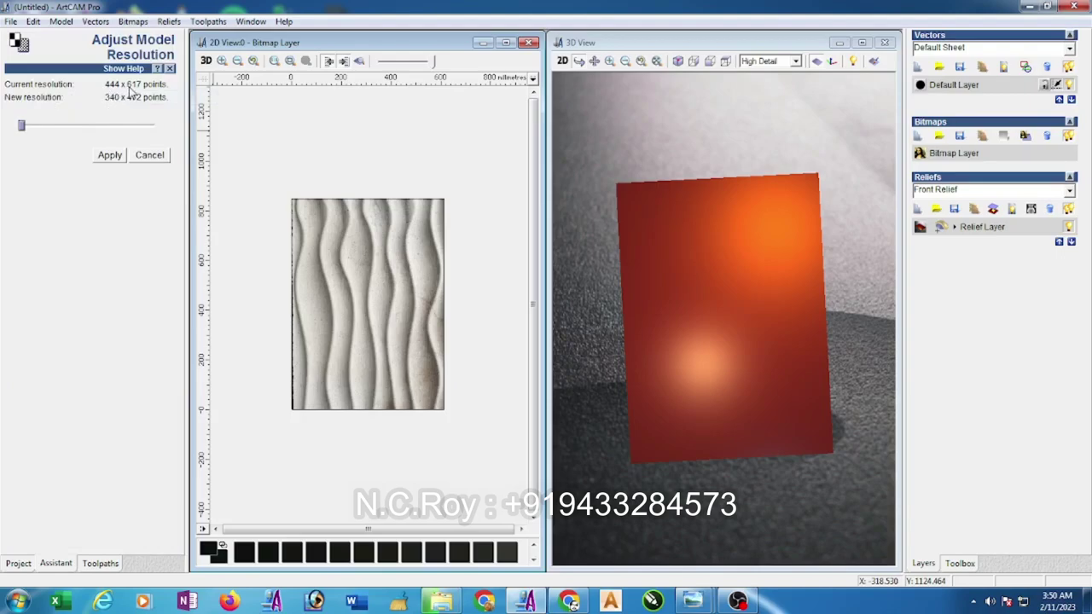
pyautogui.moveTo(23, 128); pyautogui.dragTo(68, 127)
pyautogui.click(109, 155)
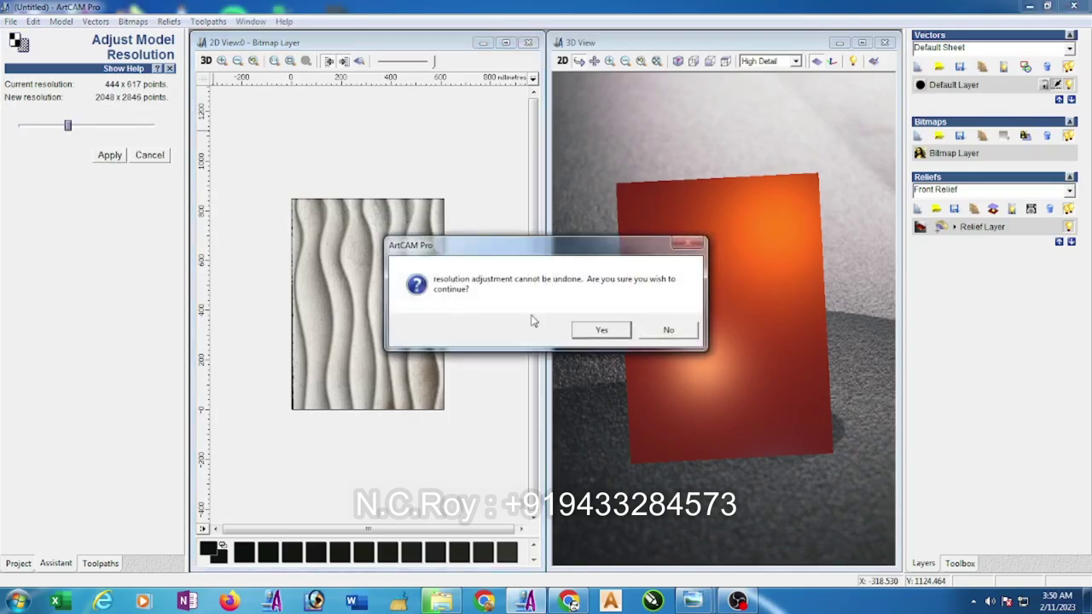
pyautogui.click(599, 331)
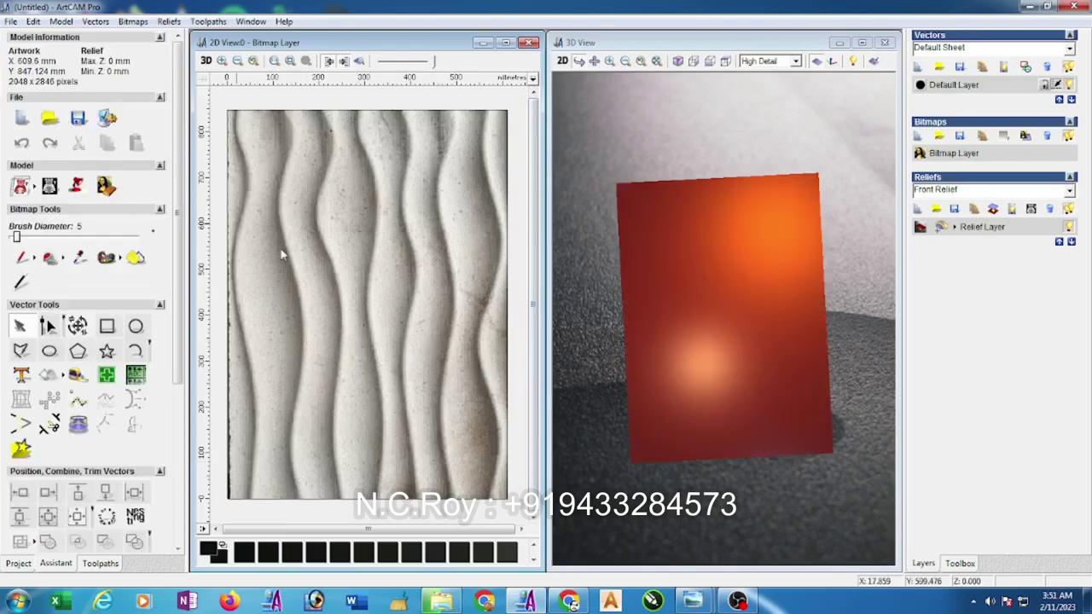
# Raise the model resolution further to 2726 x 3788 points and confirm.
pyautogui.click(58, 22)
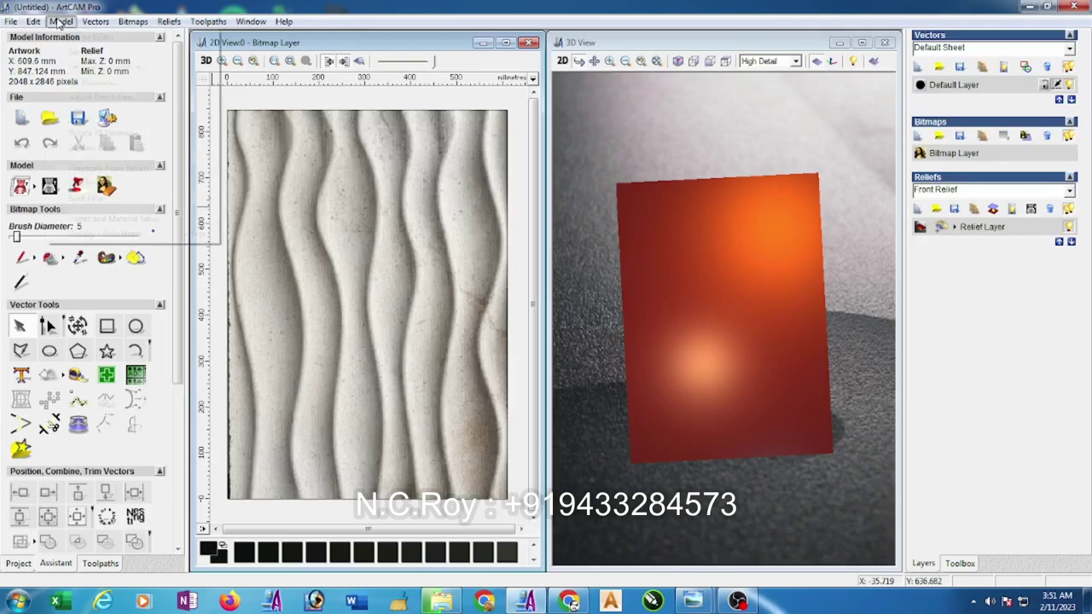
pyautogui.click(113, 99)
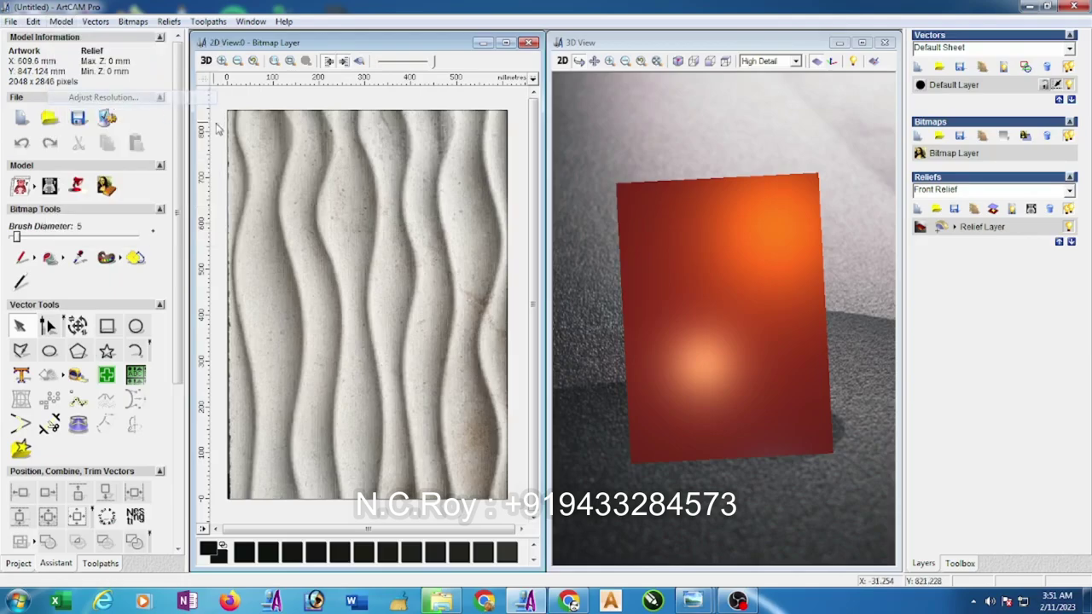
pyautogui.moveTo(22, 126); pyautogui.dragTo(105, 127)
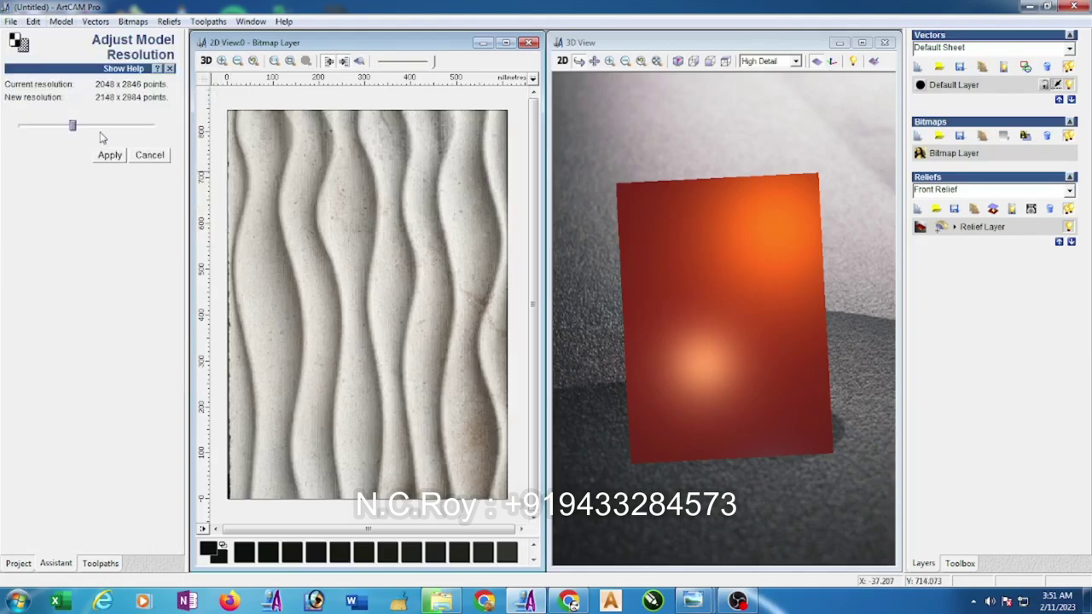
pyautogui.click(108, 156)
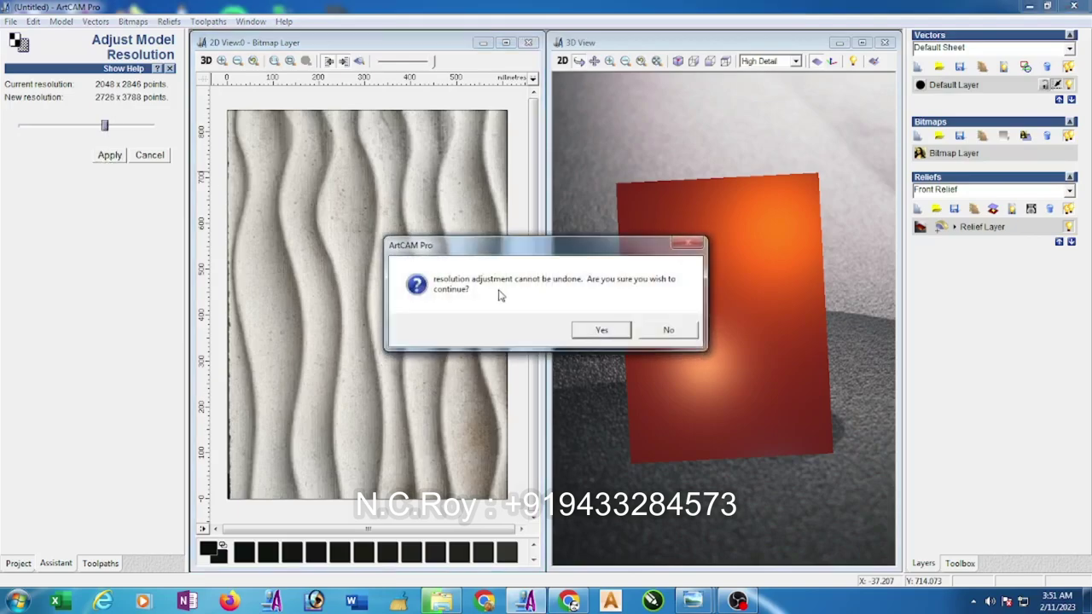
pyautogui.click(580, 331)
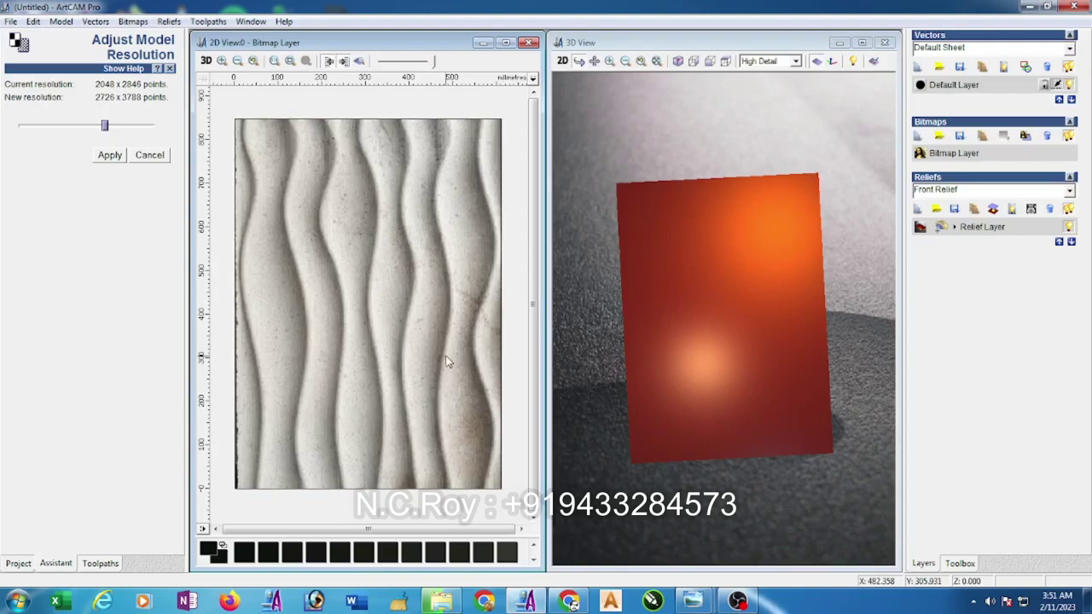
# Save the model as 'wall panel.art' on the Desktop.
pyautogui.click(11, 21)
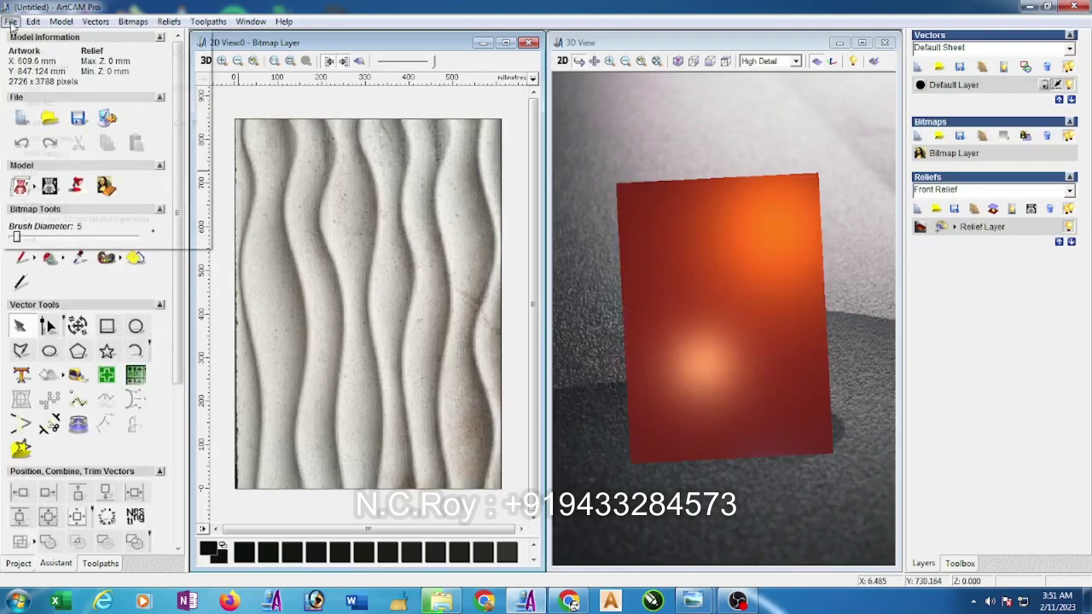
pyautogui.click(40, 103)
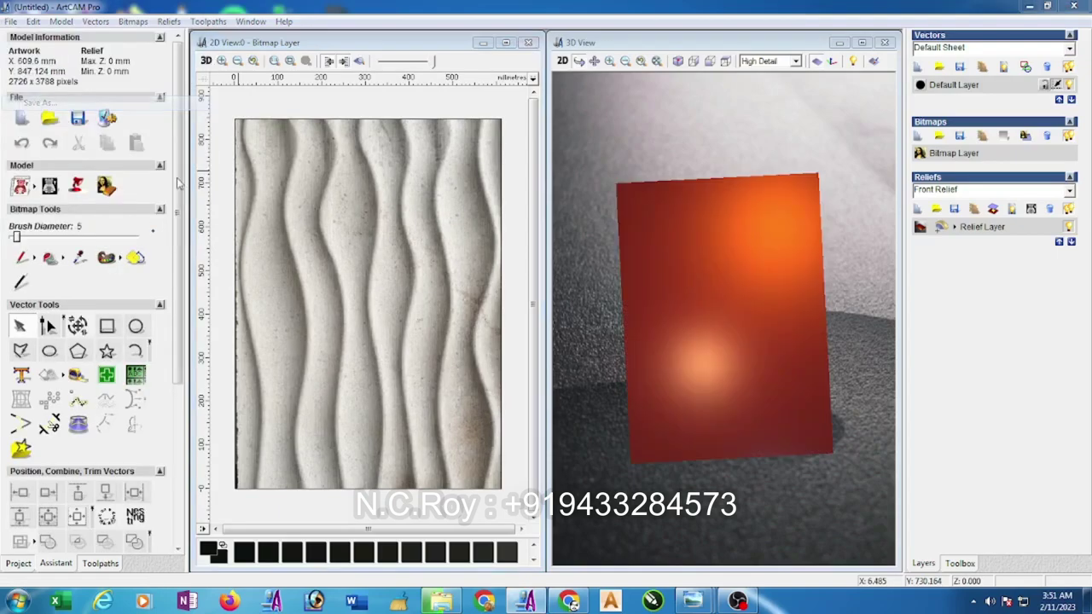
pyautogui.write('w')
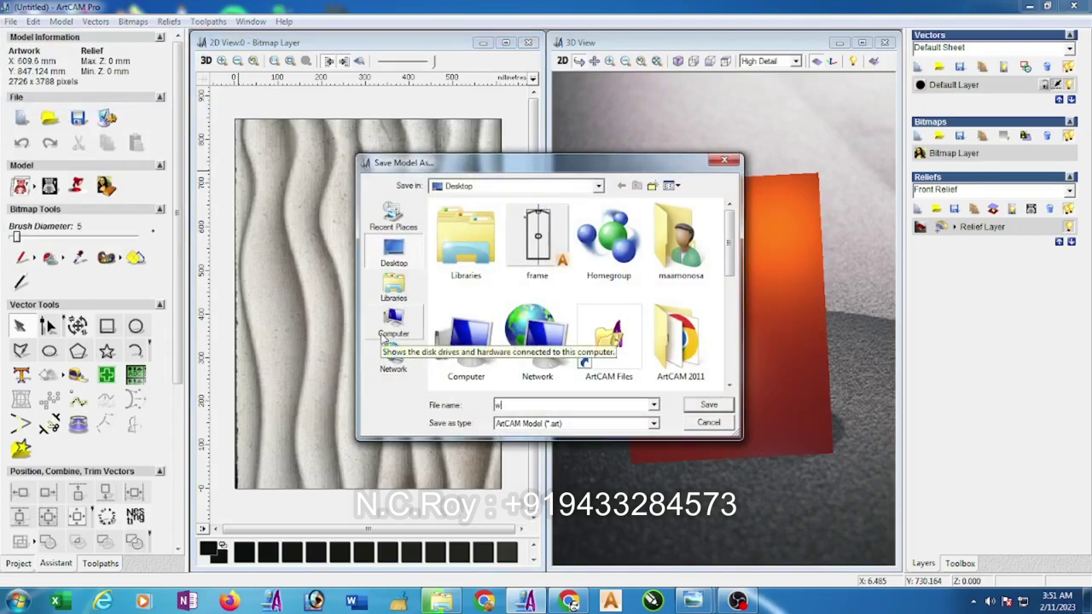
pyautogui.write('all panel')
pyautogui.press('Return')
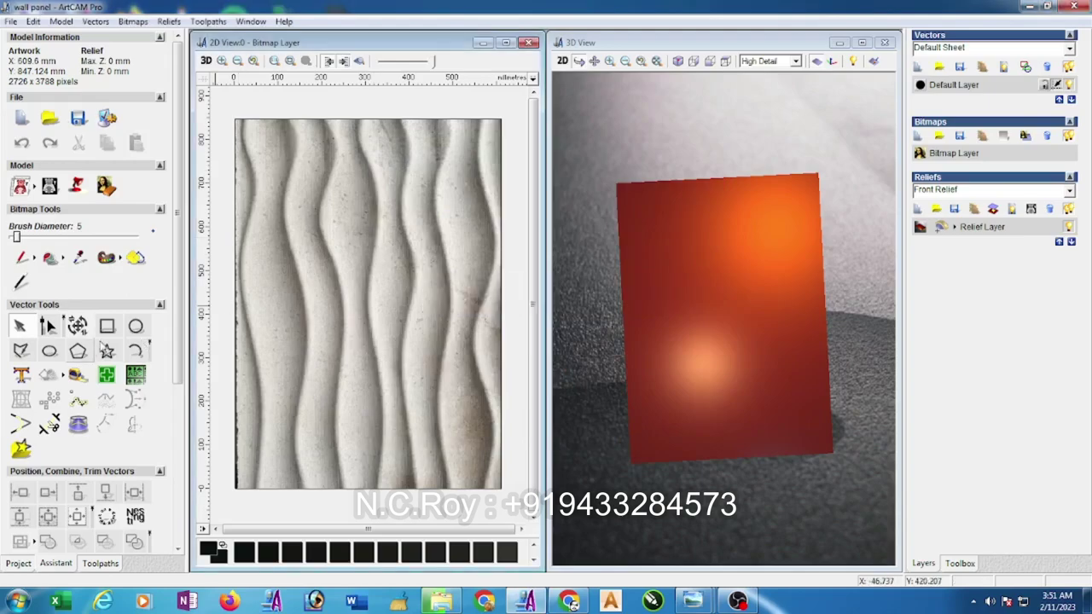
# Trace a four-point polyline down the leftmost wave edge of the panel image.
pyautogui.click(23, 353)
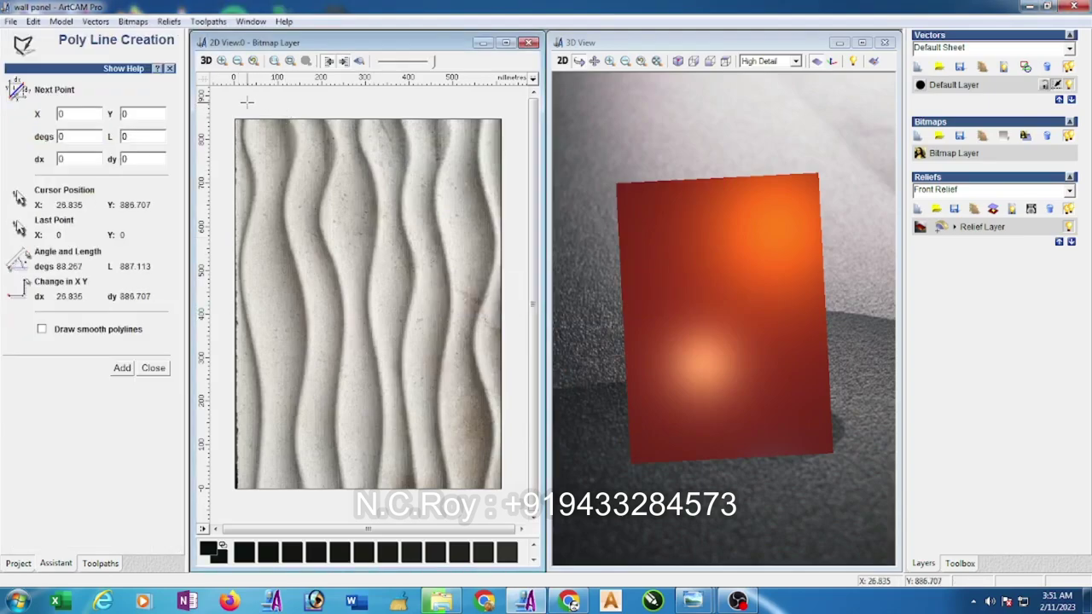
pyautogui.click(252, 187)
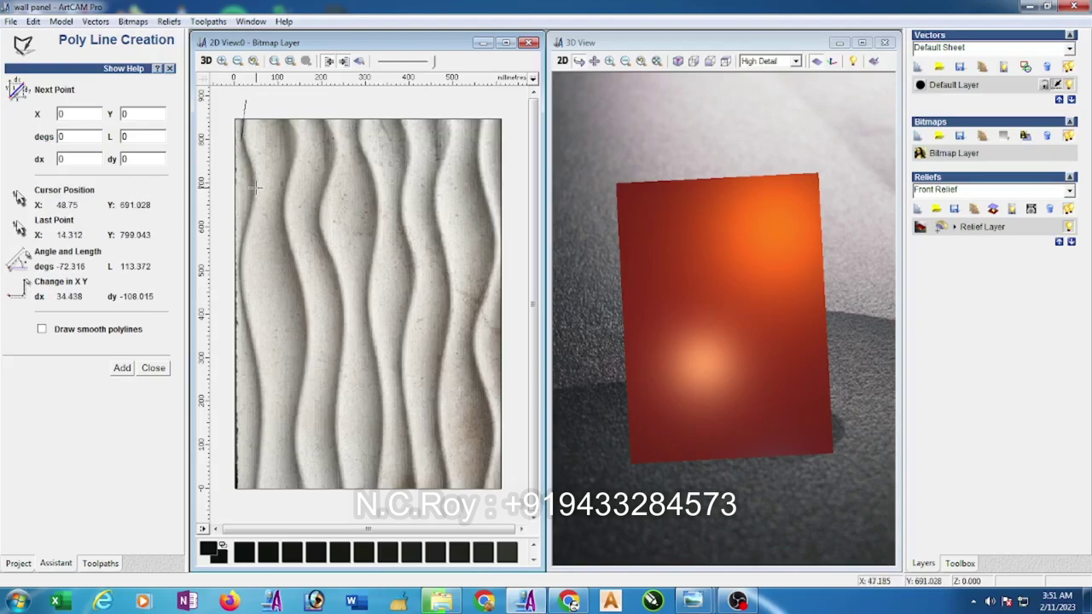
pyautogui.click(240, 290)
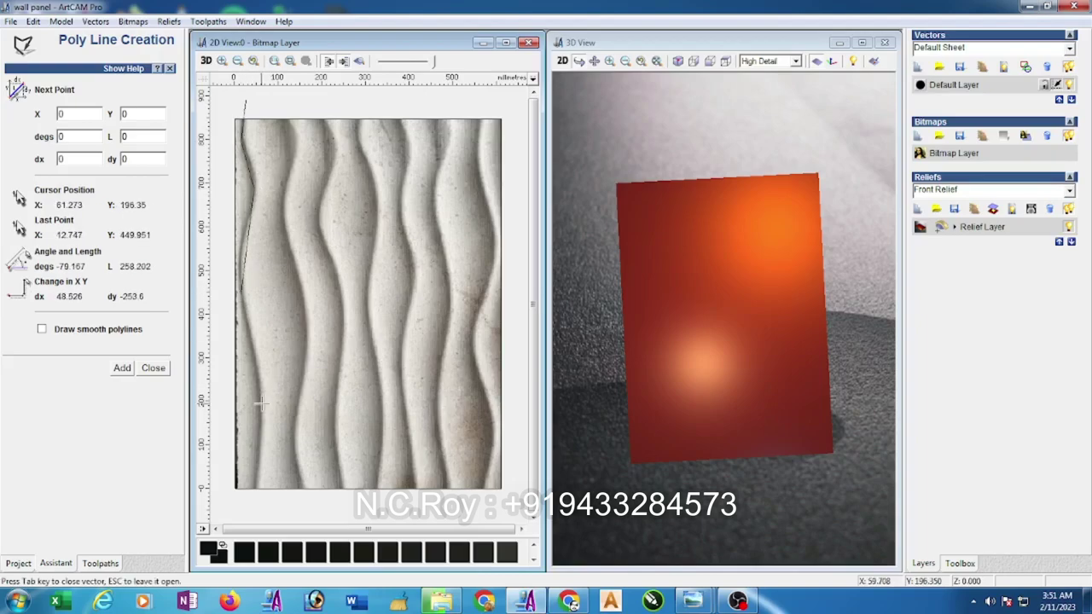
pyautogui.click(260, 401)
pyautogui.click(250, 509)
pyautogui.press('Escape')
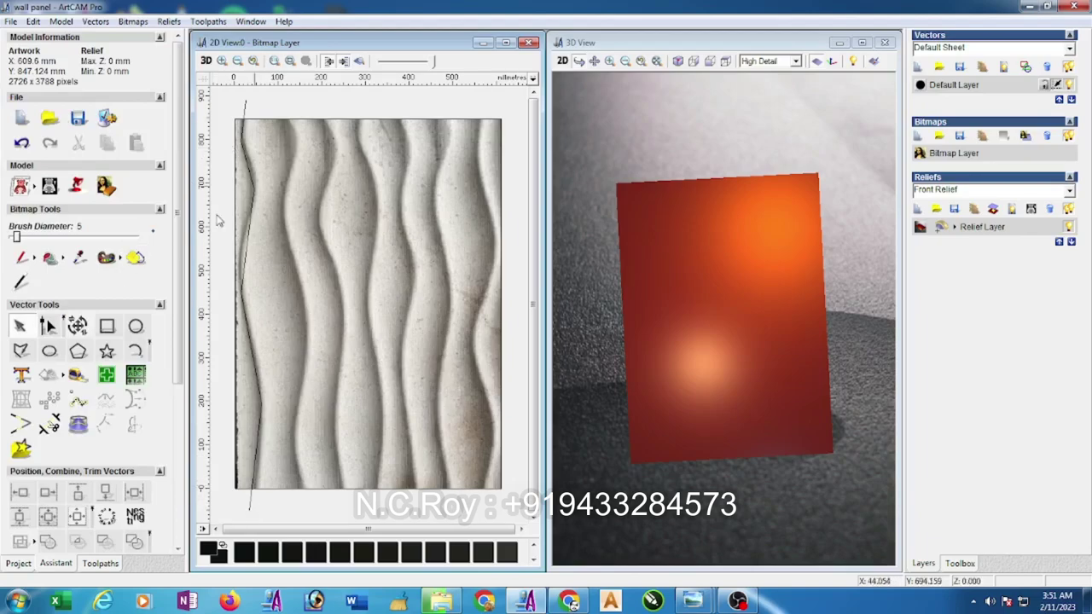
pyautogui.moveTo(432, 69); pyautogui.dragTo(427, 62)
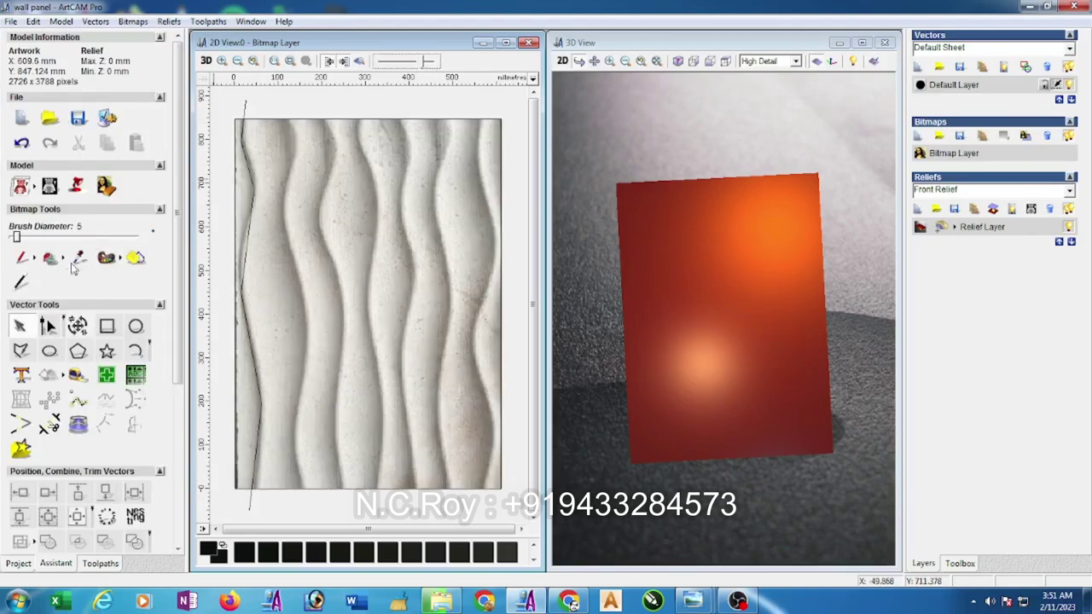
# Select all nodes of the left-edge polyline and convert its spans to smooth curves.
pyautogui.click(48, 325)
pyautogui.click(248, 219)
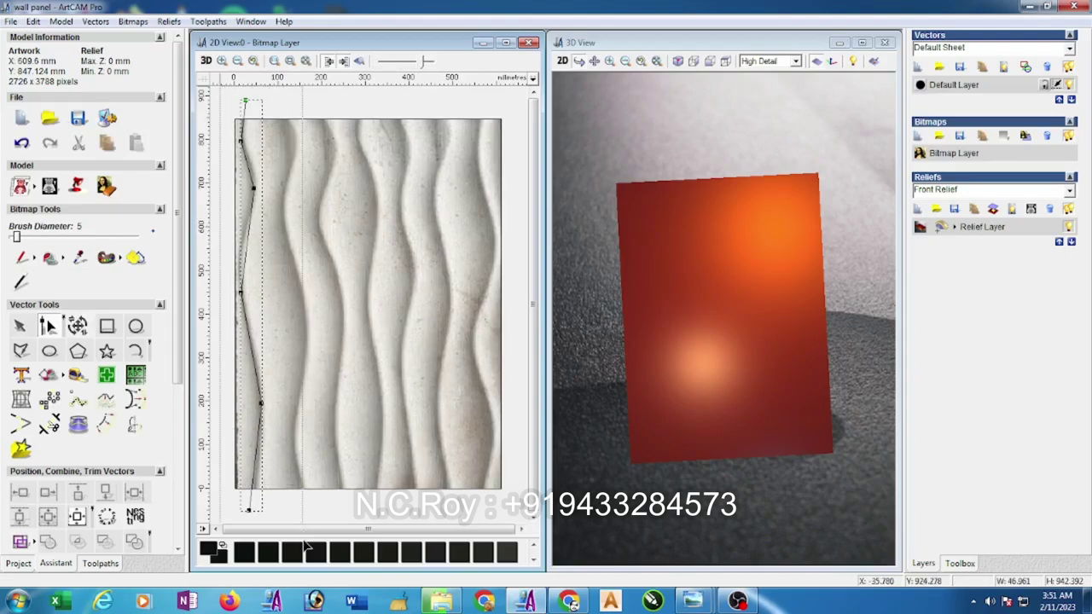
pyautogui.moveTo(227, 88); pyautogui.dragTo(261, 522)
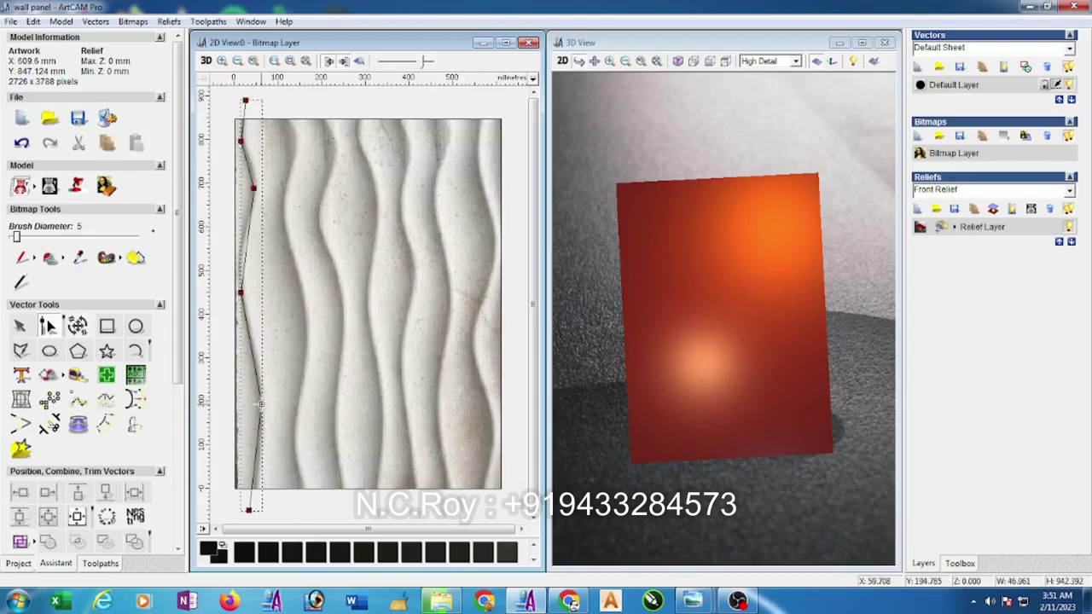
pyautogui.press('s')
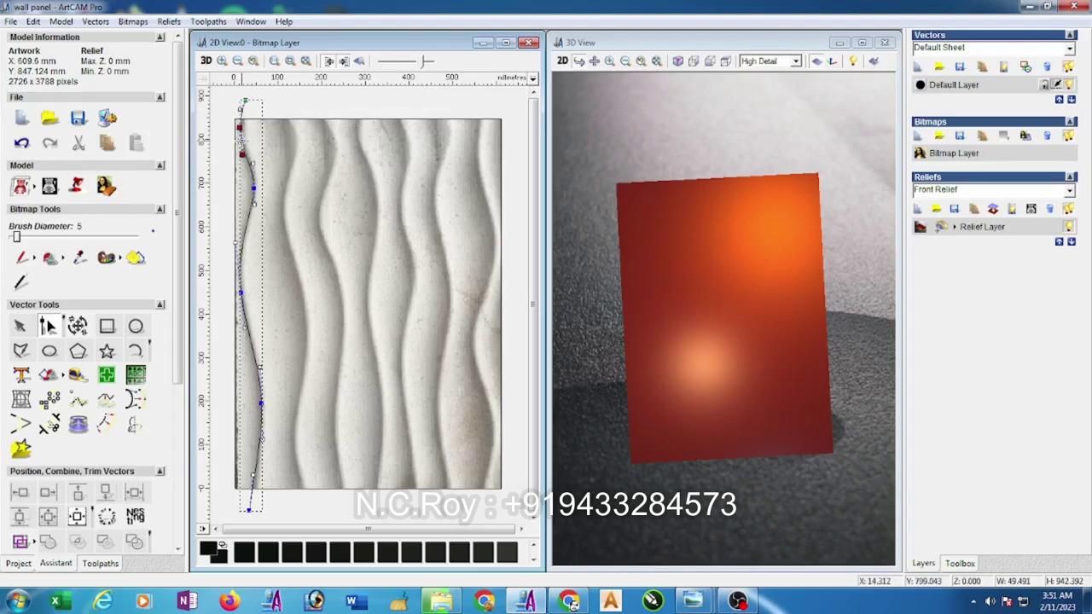
pyautogui.scroll(1, 242, 109)
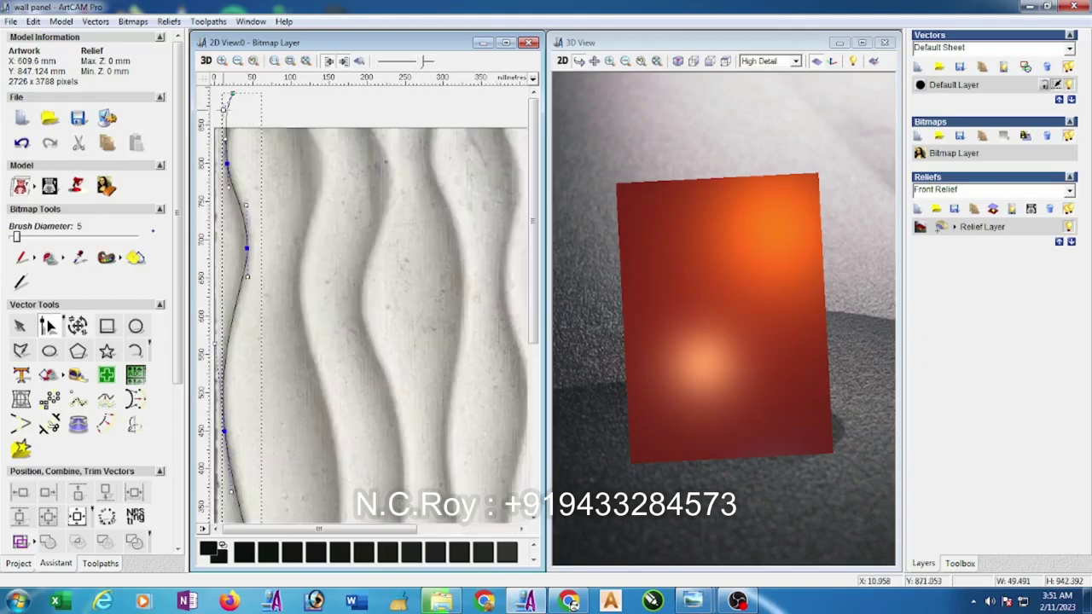
pyautogui.scroll(-3, 251, 170)
pyautogui.scroll(2, 336, 314)
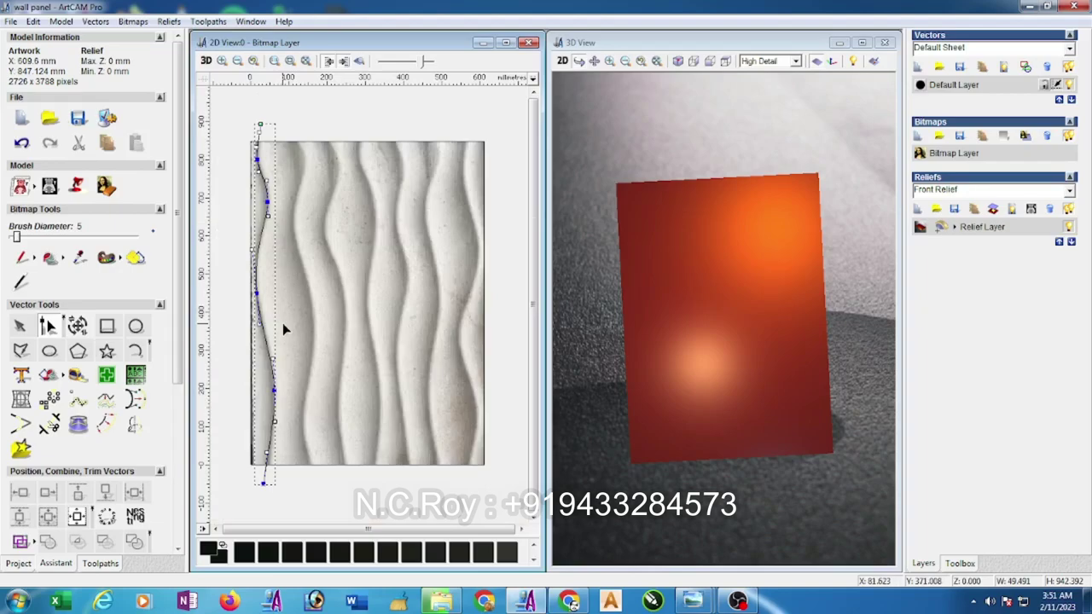
# Trace a six-point polyline down the second wave edge, from above to below the image.
pyautogui.click(20, 325)
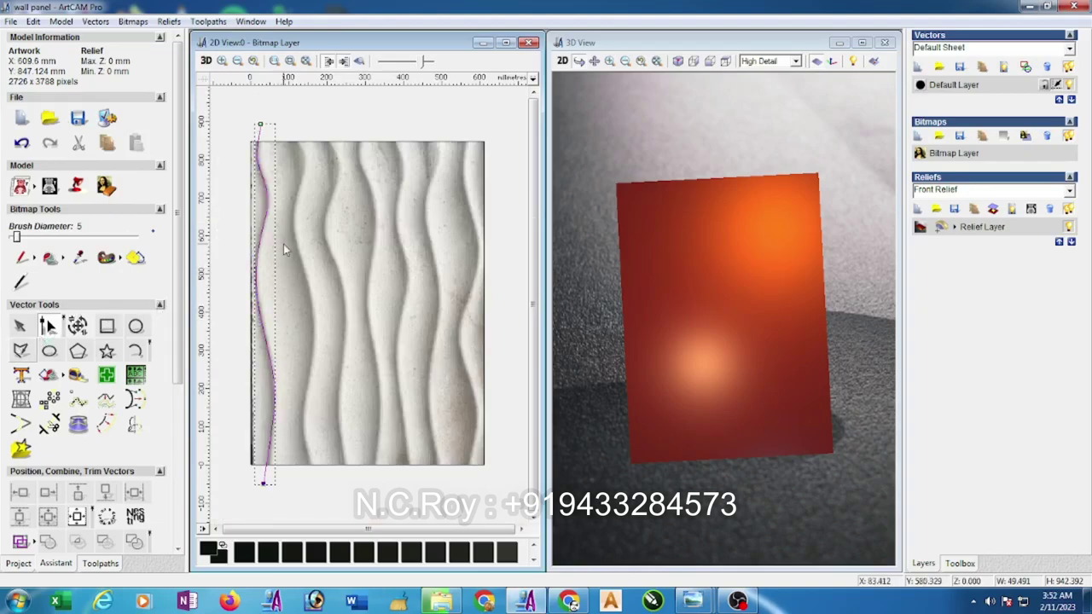
pyautogui.click(21, 350)
pyautogui.click(288, 121)
pyautogui.click(300, 169)
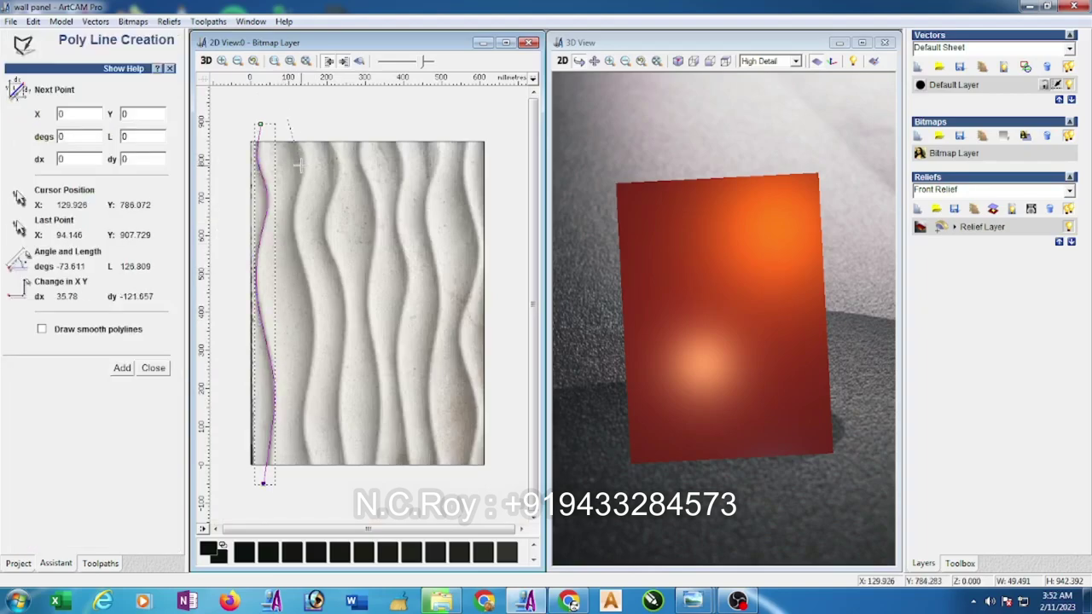
pyautogui.click(291, 221)
pyautogui.click(312, 346)
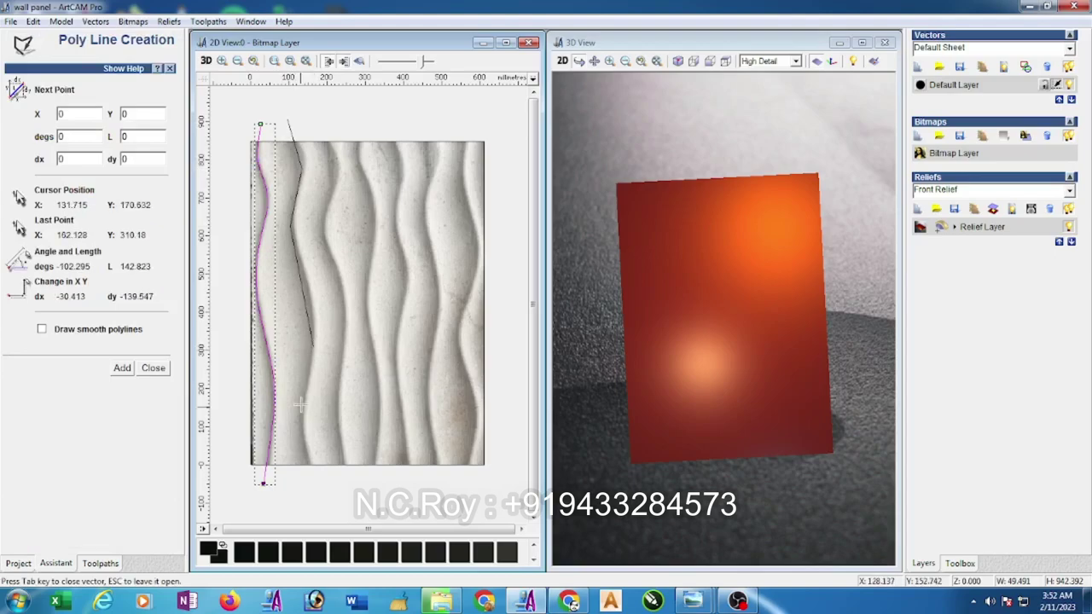
pyautogui.click(300, 427)
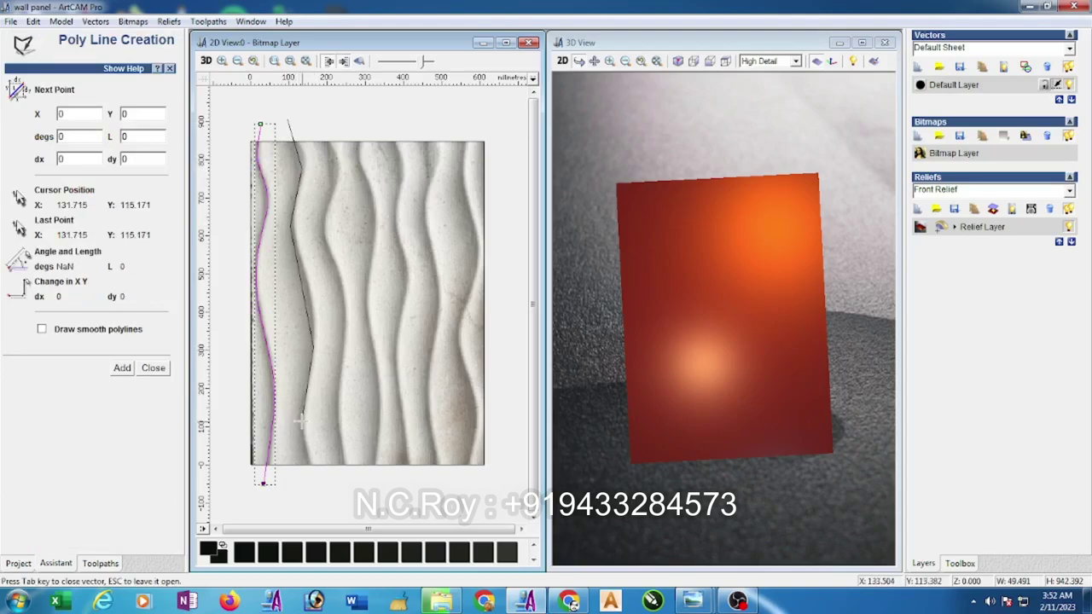
pyautogui.click(311, 486)
pyautogui.press('Escape')
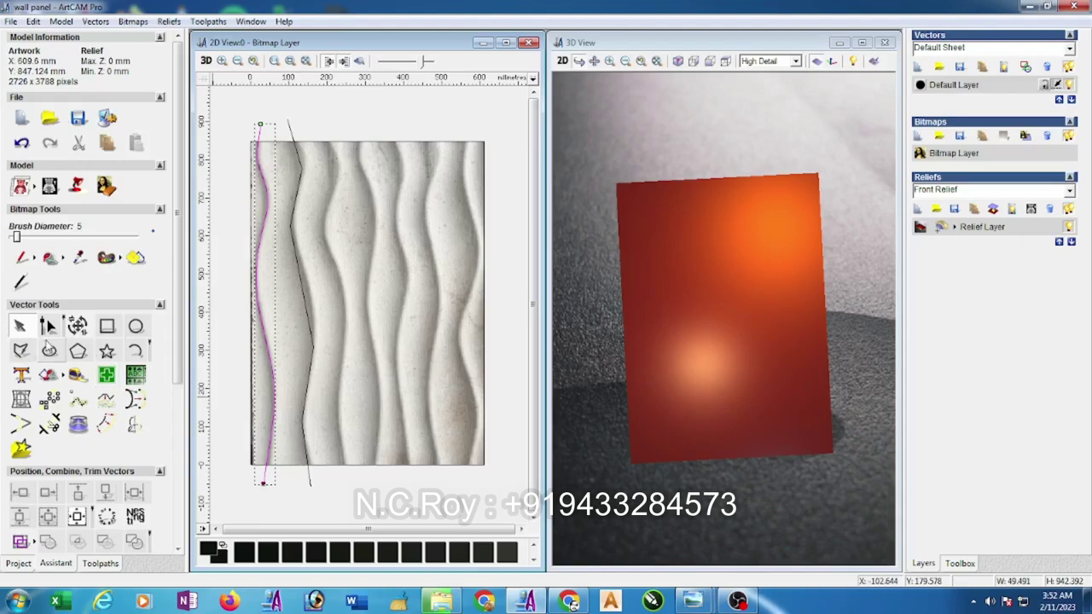
# Convert the second line's spans to Bezier curves and bend them to fit the wave.
pyautogui.click(48, 325)
pyautogui.click(300, 178)
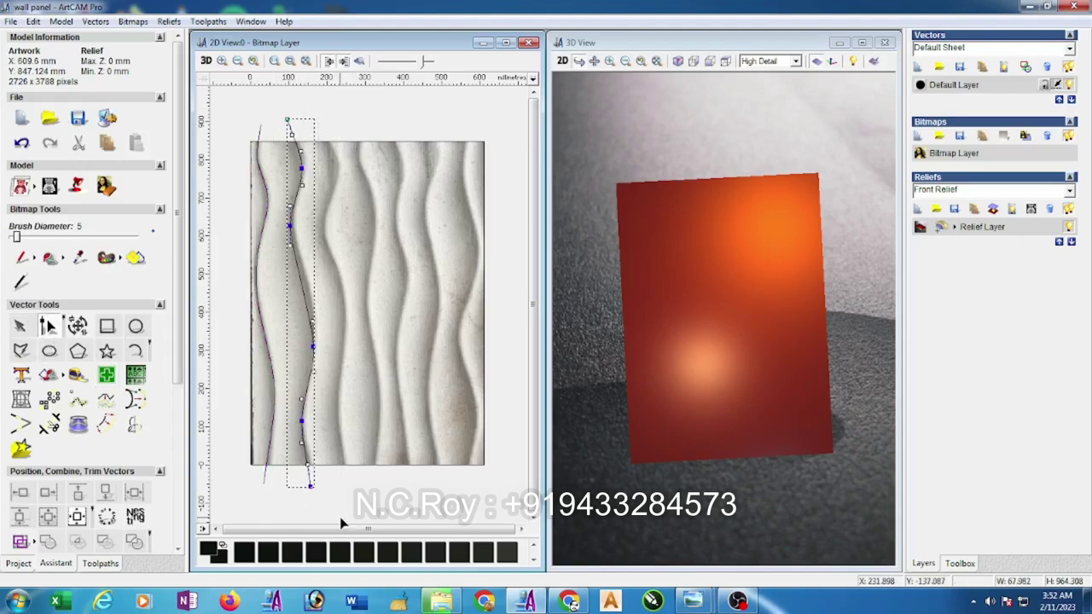
pyautogui.press('b')
pyautogui.moveTo(312, 322); pyautogui.dragTo(310, 293)
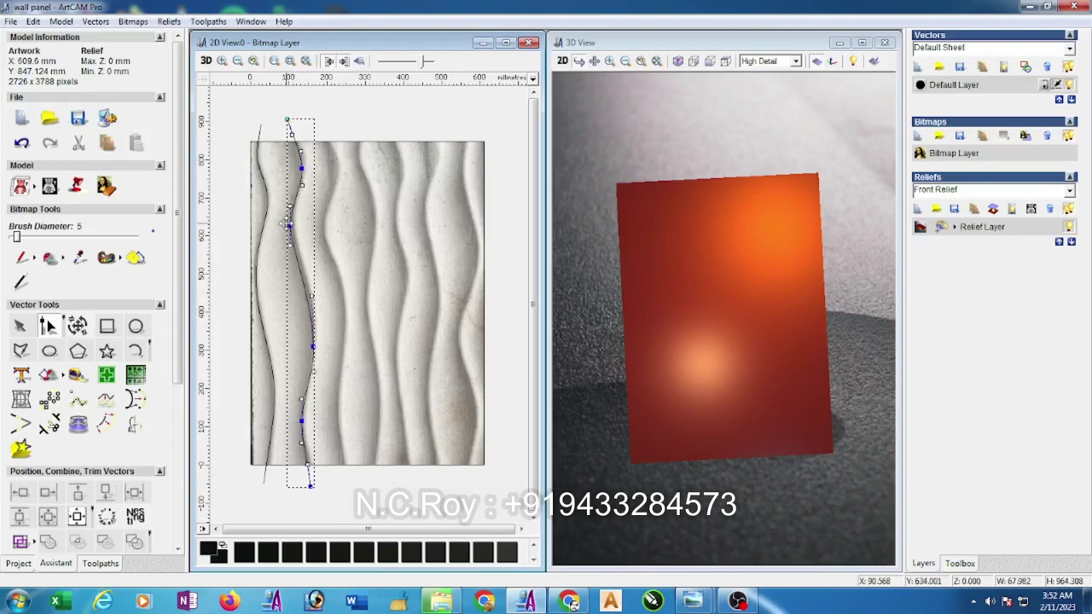
pyautogui.moveTo(292, 226); pyautogui.dragTo(292, 229)
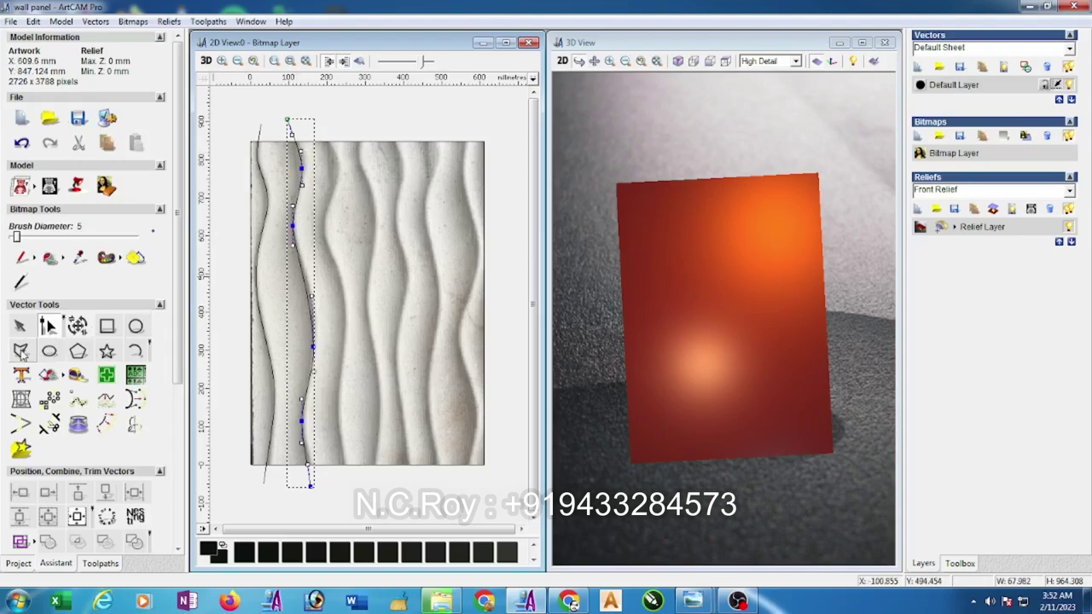
# Trace a six-point polyline down the third wave edge of the panel.
pyautogui.click(21, 350)
pyautogui.click(322, 114)
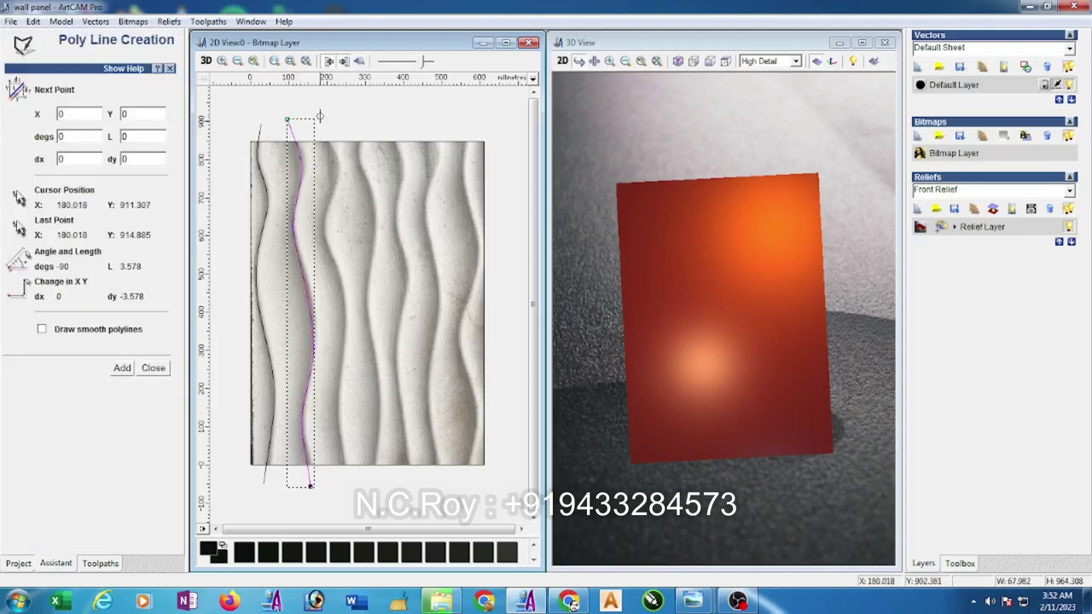
pyautogui.click(335, 157)
pyautogui.click(323, 226)
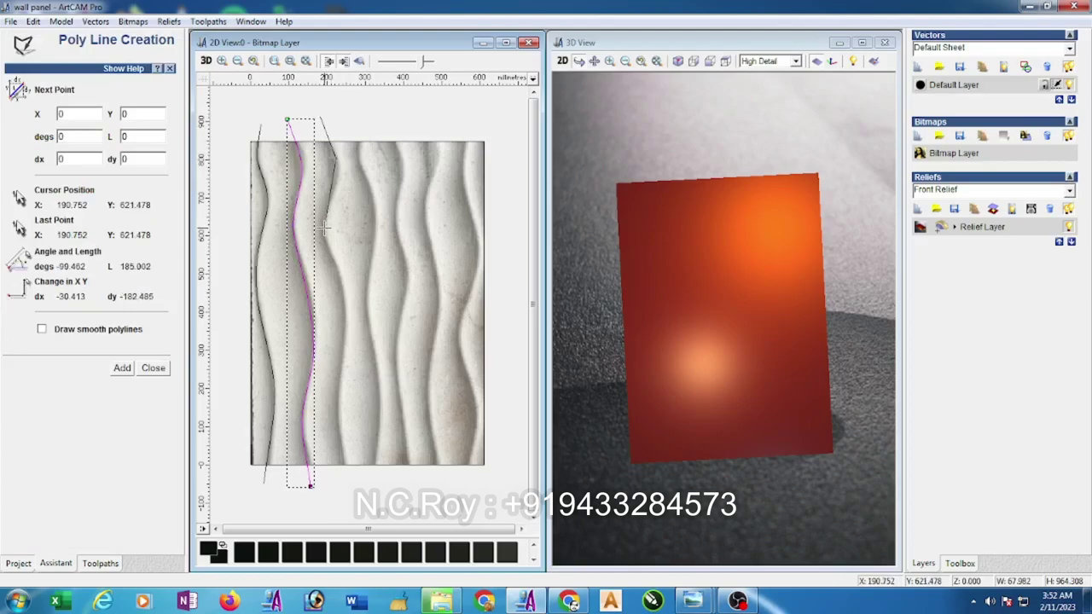
pyautogui.click(343, 331)
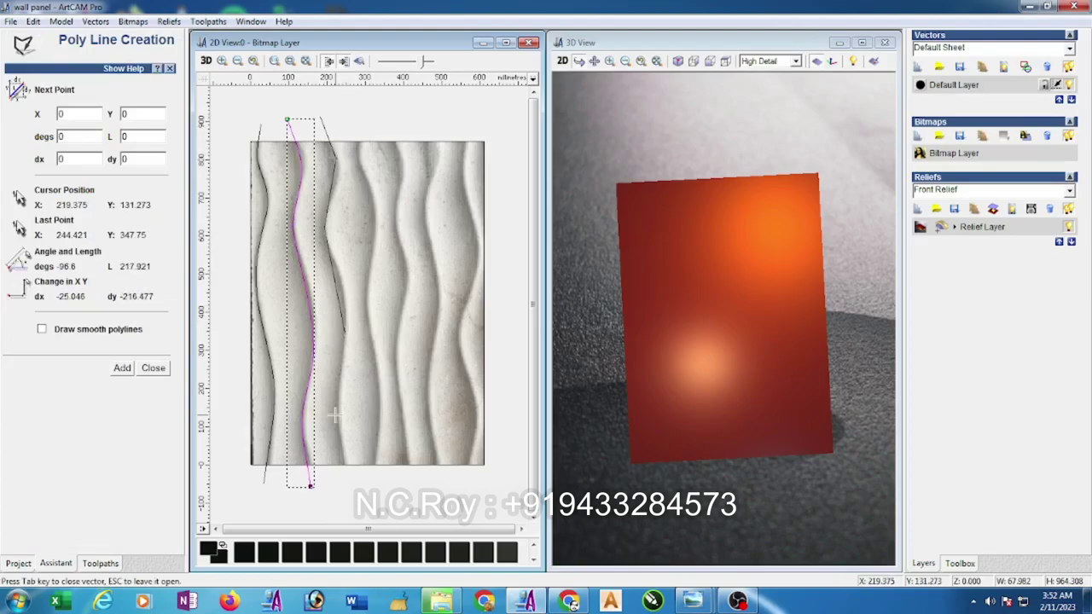
pyautogui.click(334, 414)
pyautogui.click(348, 490)
pyautogui.press('Escape')
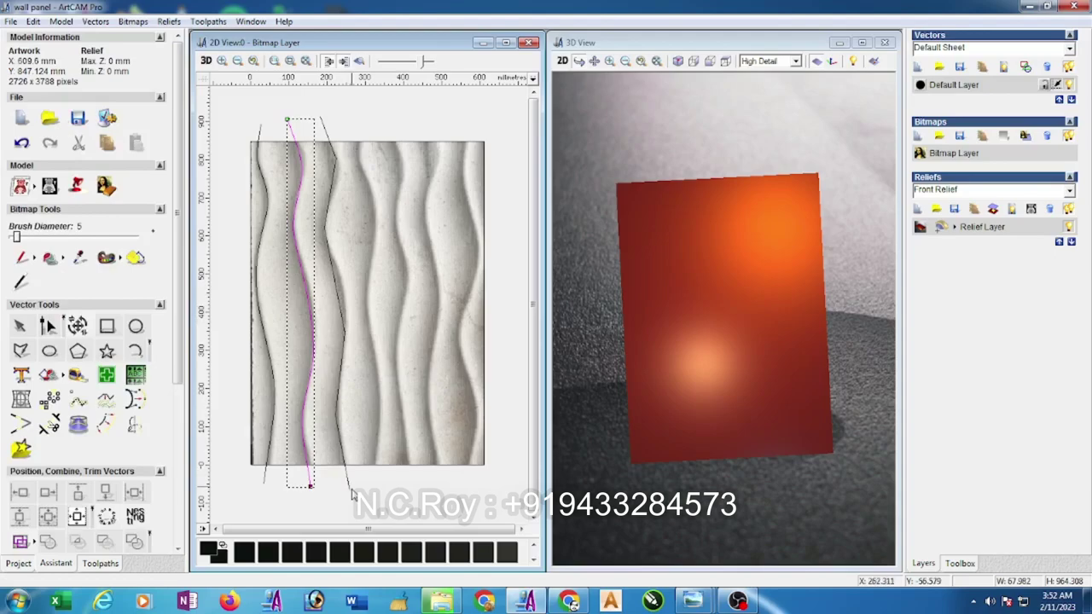
# Convert all spans of the third line to Bezier curves and tweak it to follow the ridge.
pyautogui.click(49, 325)
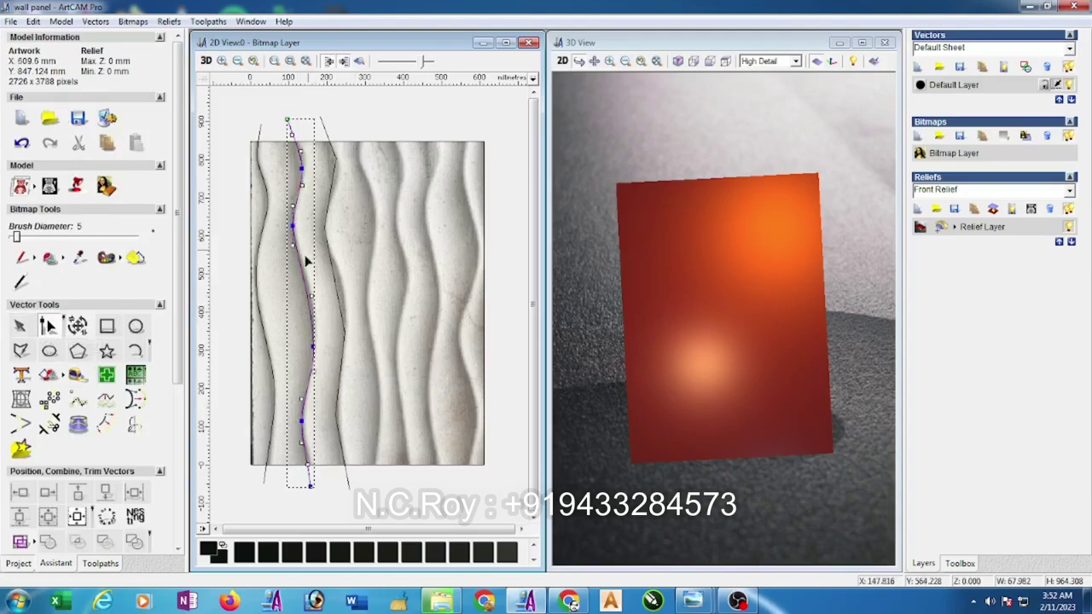
pyautogui.click(330, 201)
pyautogui.moveTo(312, 114); pyautogui.dragTo(393, 502)
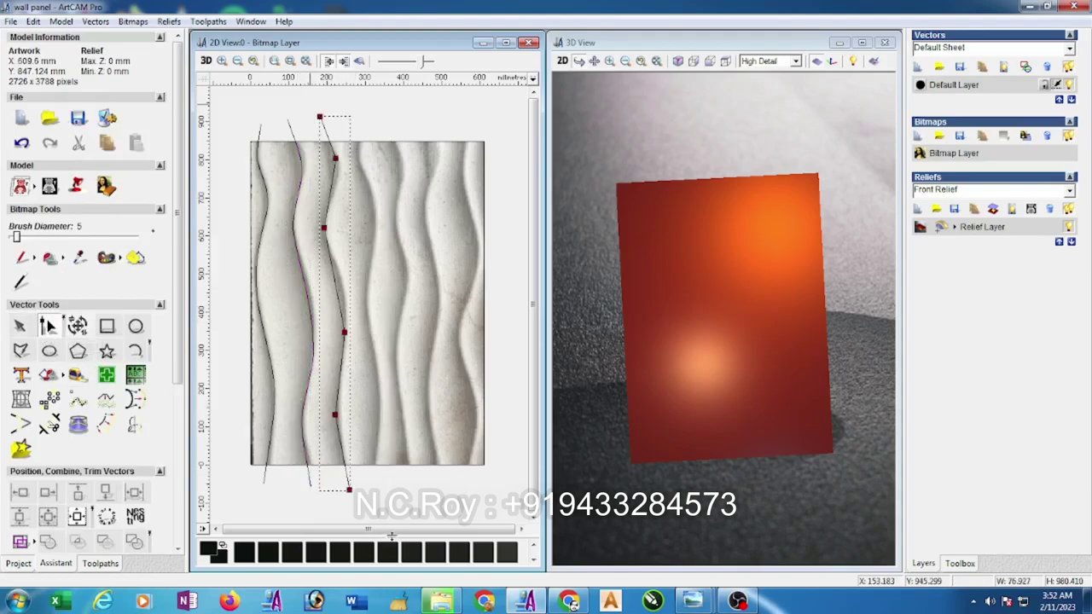
pyautogui.press('b')
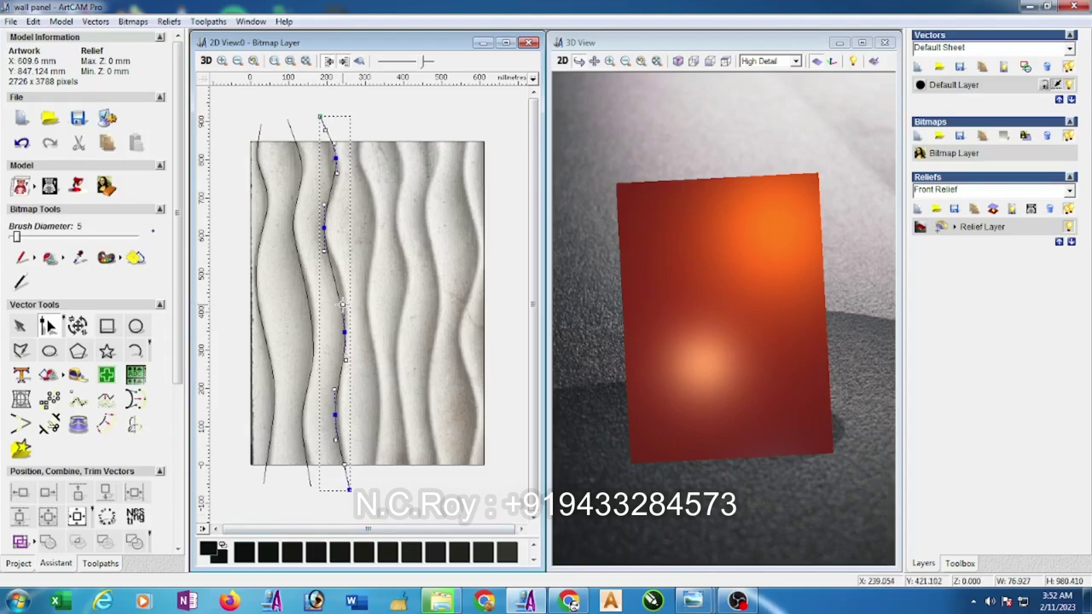
pyautogui.moveTo(342, 303); pyautogui.dragTo(345, 275)
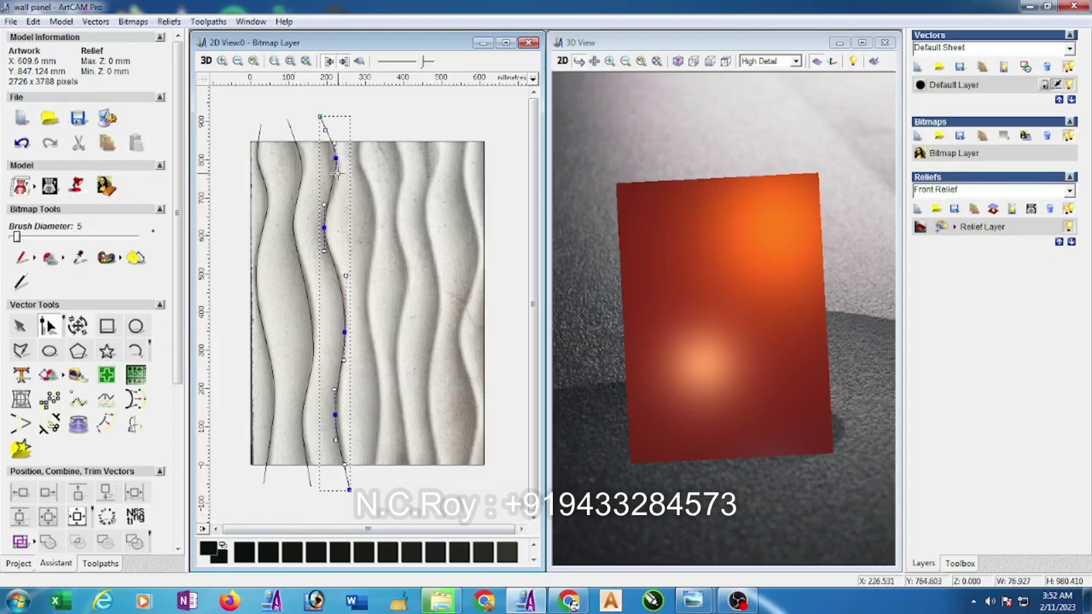
pyautogui.click(20, 351)
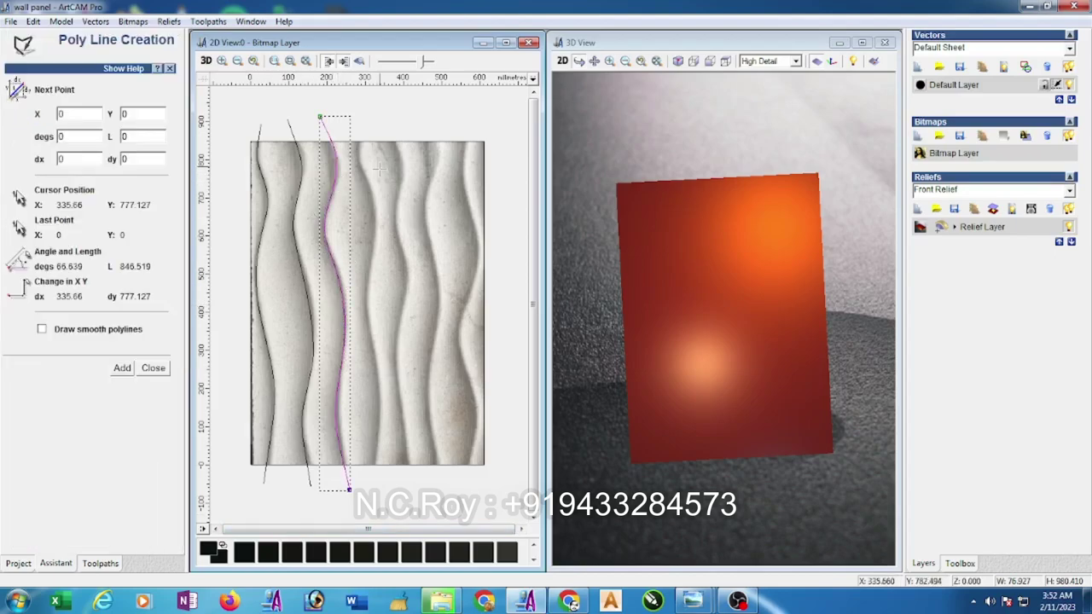
# Trace a six-point polyline down the next wave edge across the panel image.
pyautogui.click(365, 118)
pyautogui.click(357, 154)
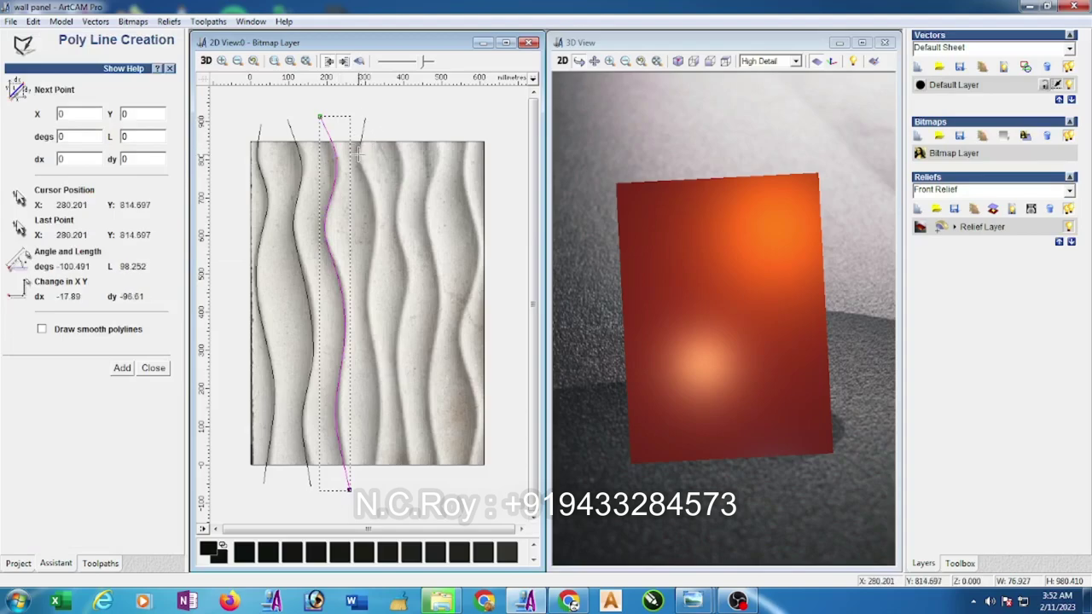
pyautogui.click(376, 230)
pyautogui.click(364, 300)
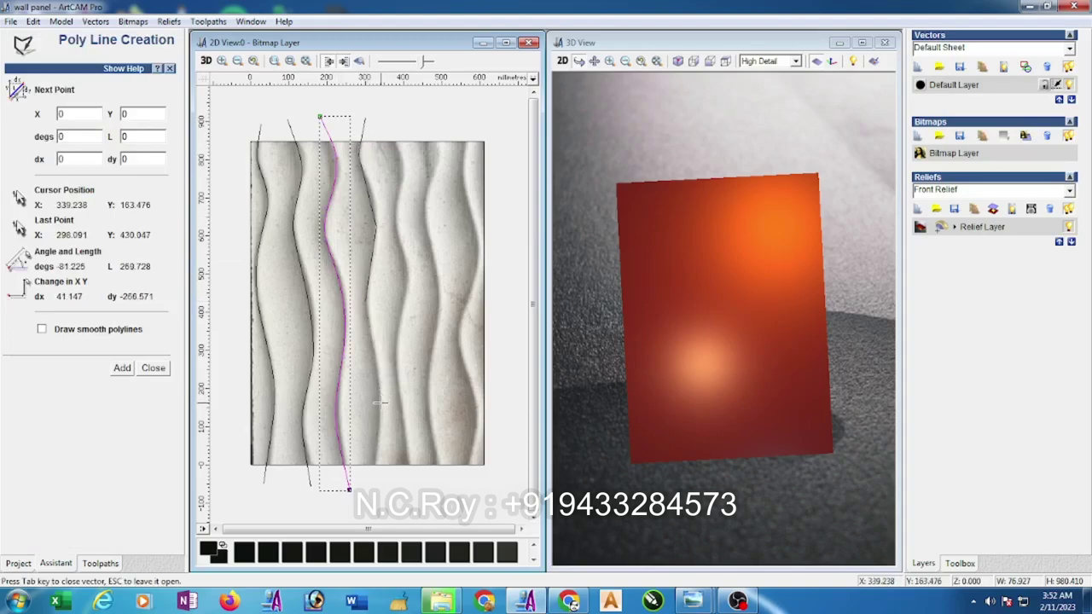
pyautogui.click(379, 403)
pyautogui.click(375, 489)
pyautogui.press('Escape')
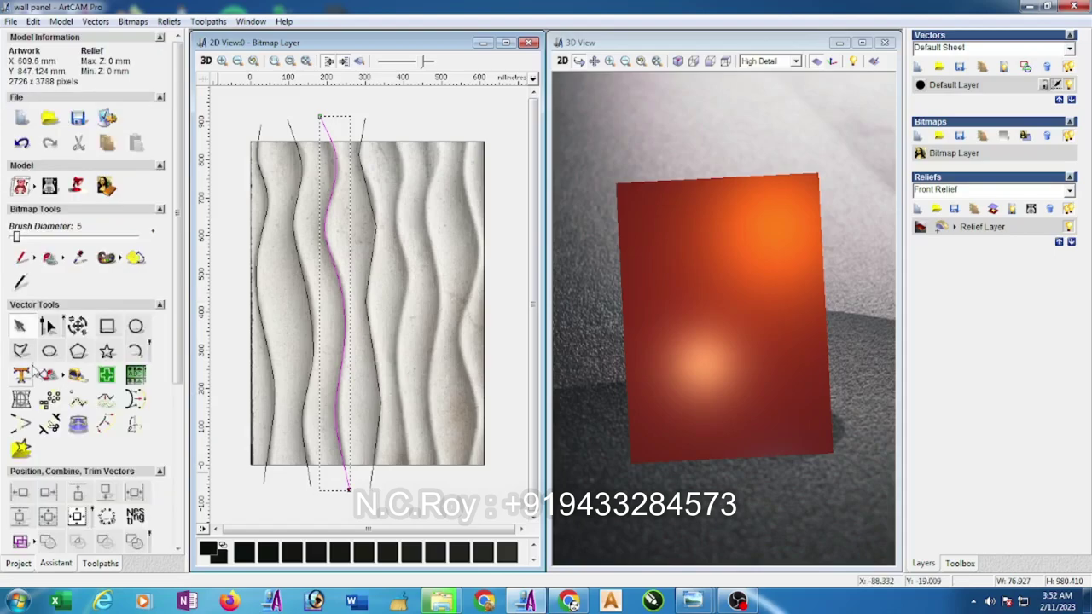
# Draw a line down the left side outside the image and node-select it with the middle curve.
pyautogui.click(21, 350)
pyautogui.click(236, 122)
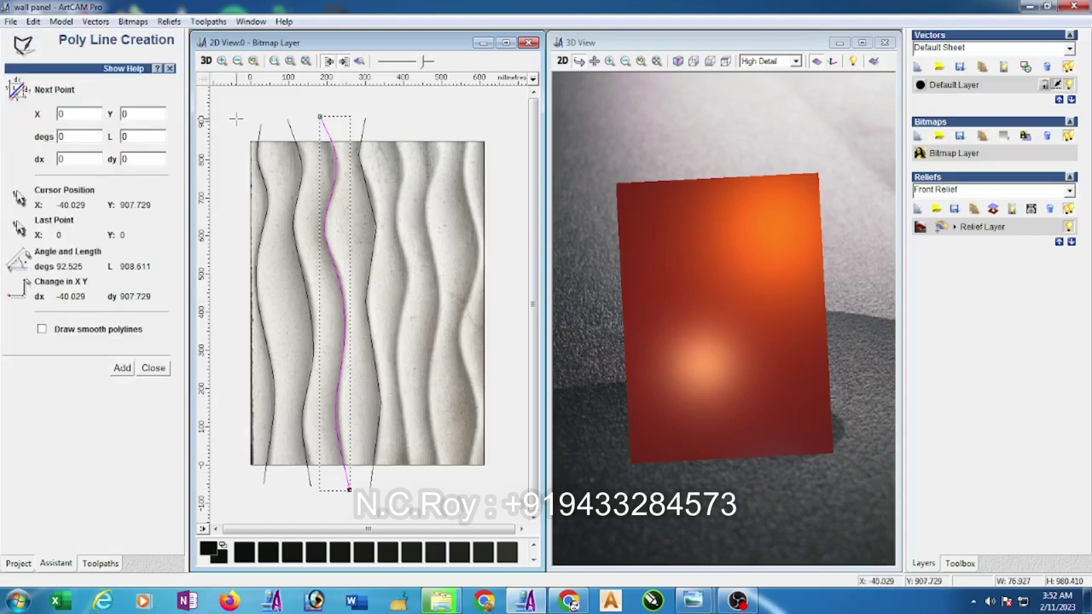
pyautogui.click(228, 165)
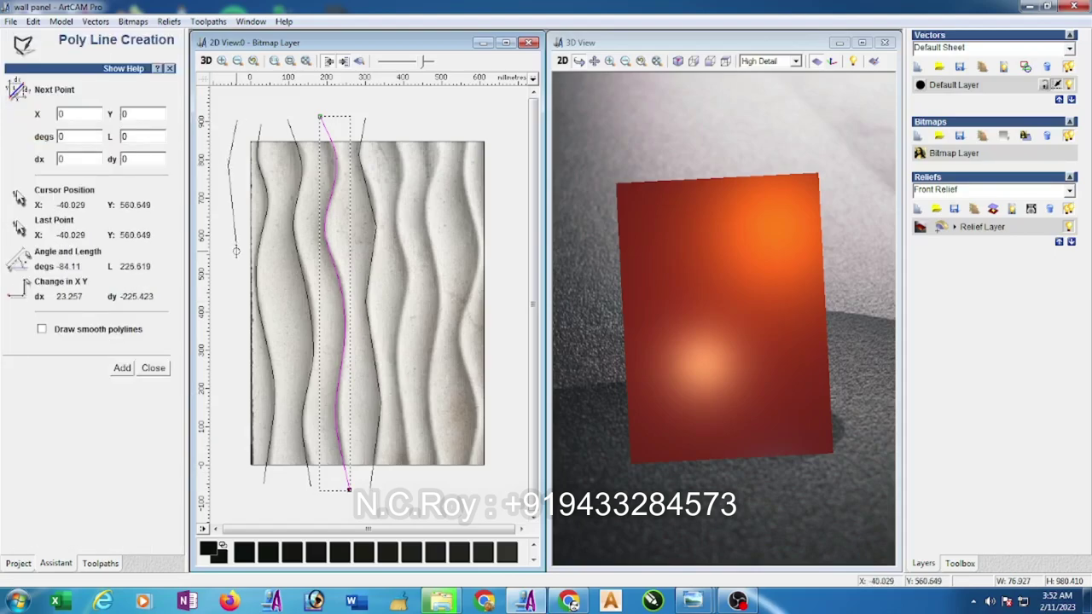
pyautogui.click(230, 332)
pyautogui.click(236, 479)
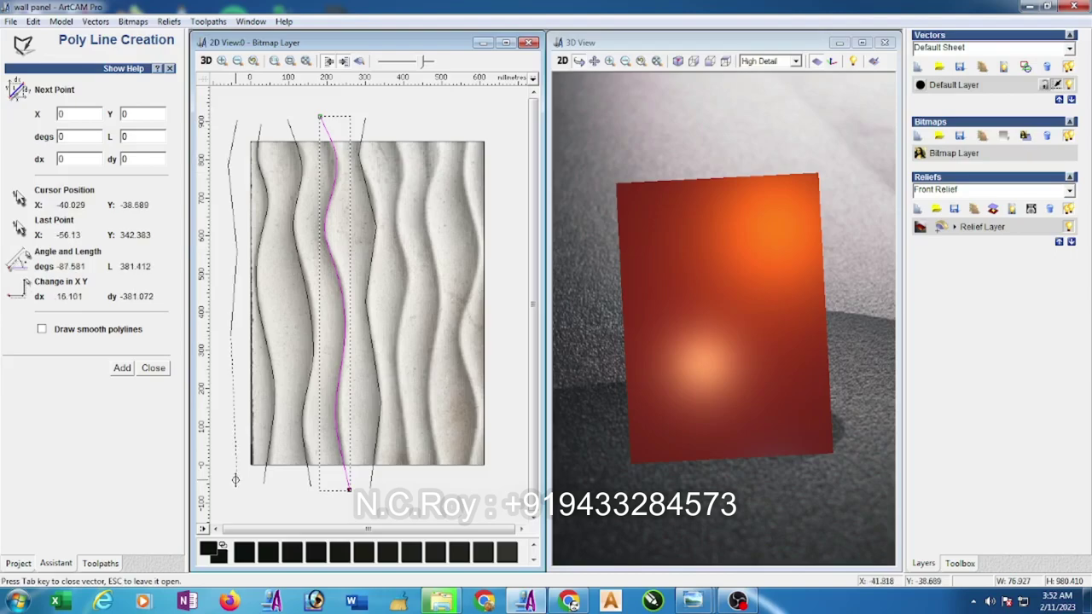
pyautogui.press('Escape')
pyautogui.click(48, 325)
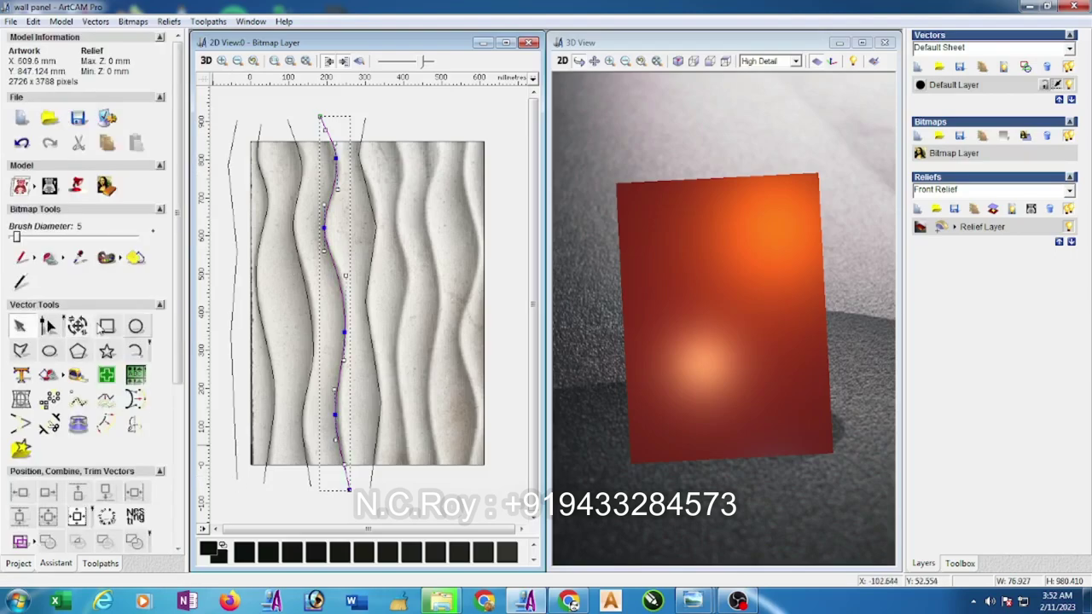
pyautogui.moveTo(215, 113)
pyautogui.mouseDown()
pyautogui.moveTo(368, 464)
pyautogui.moveTo(383, 473)
pyautogui.mouseUp()
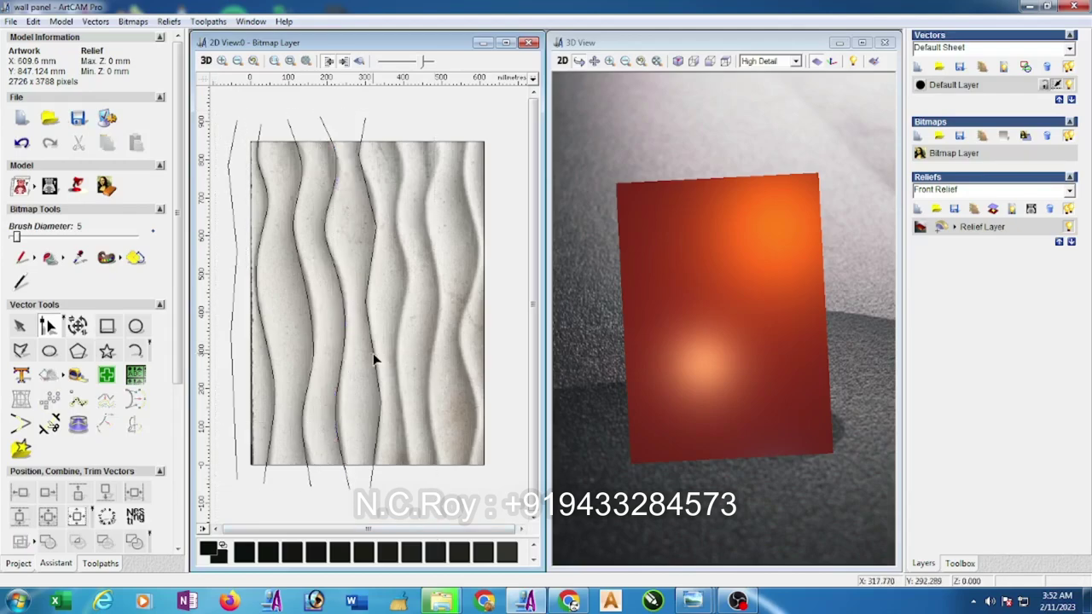
pyautogui.moveTo(341, 111); pyautogui.dragTo(418, 524)
# Turn the left-side line into a wavy curve by converting its nodes to Bezier.
pyautogui.press('b')
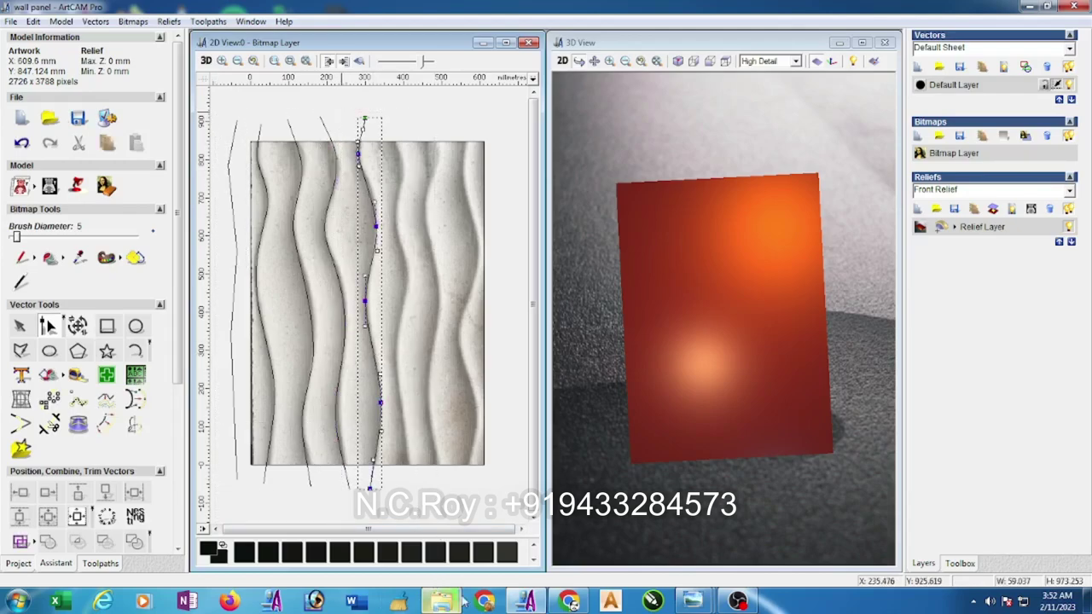
pyautogui.click(229, 317)
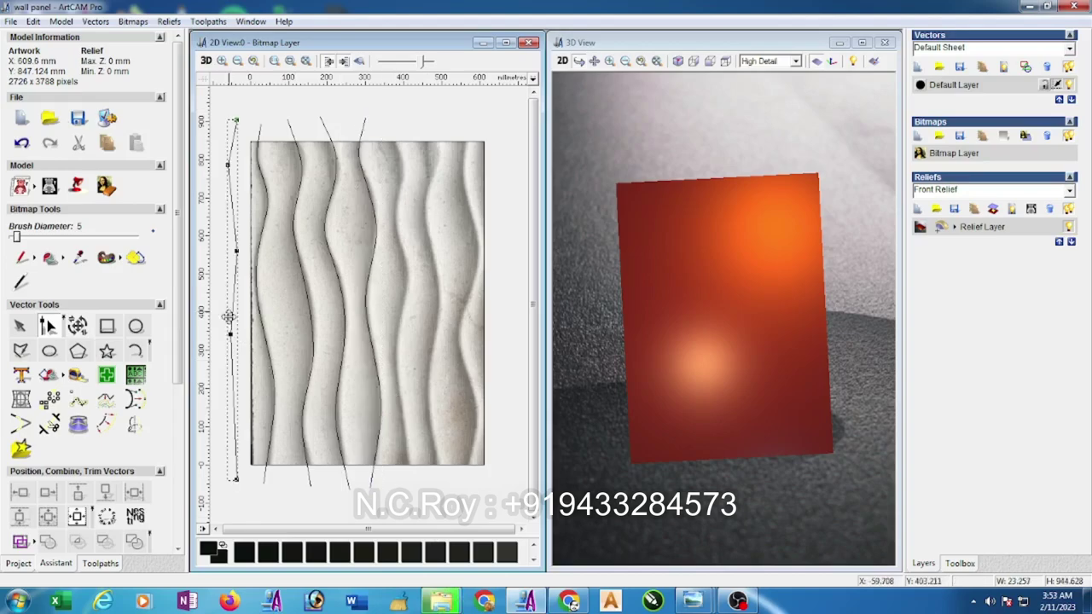
pyautogui.moveTo(214, 108); pyautogui.dragTo(281, 511)
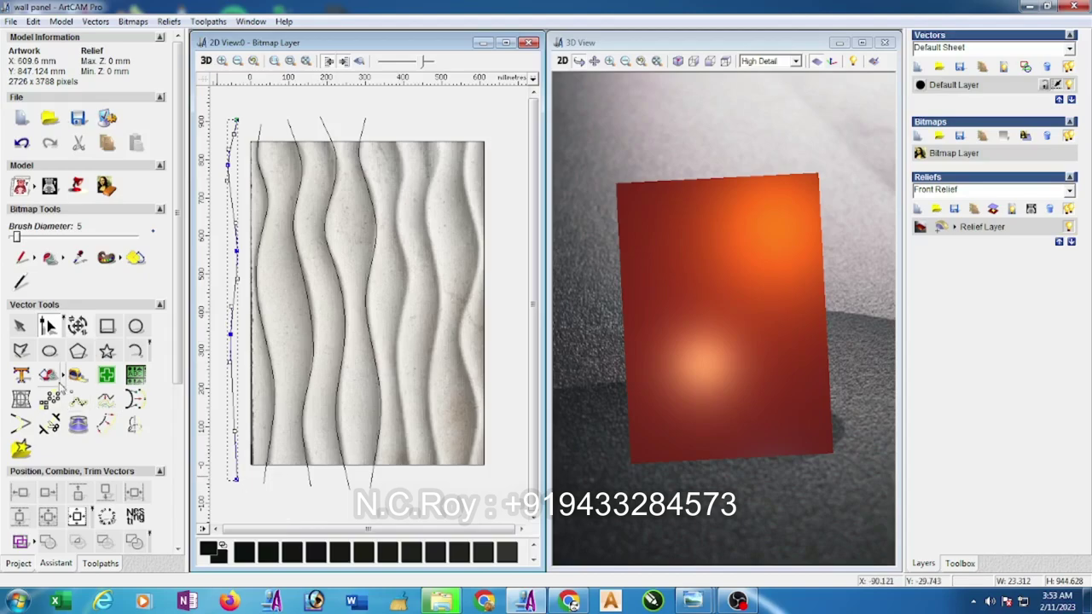
# Trace a five-point polyline down the next wave edge to the right.
pyautogui.click(21, 351)
pyautogui.click(387, 118)
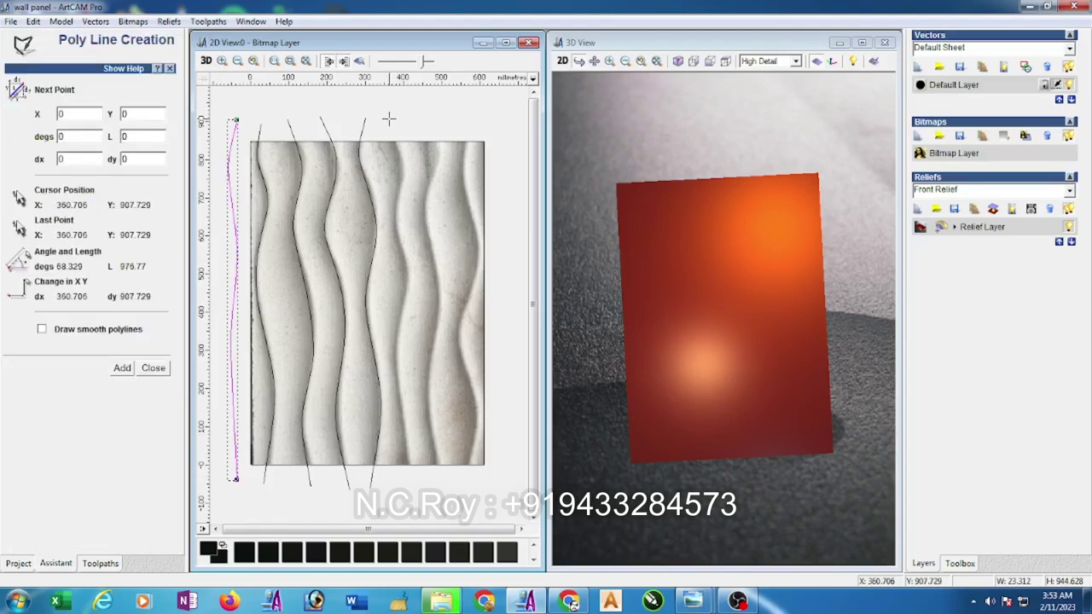
pyautogui.click(394, 221)
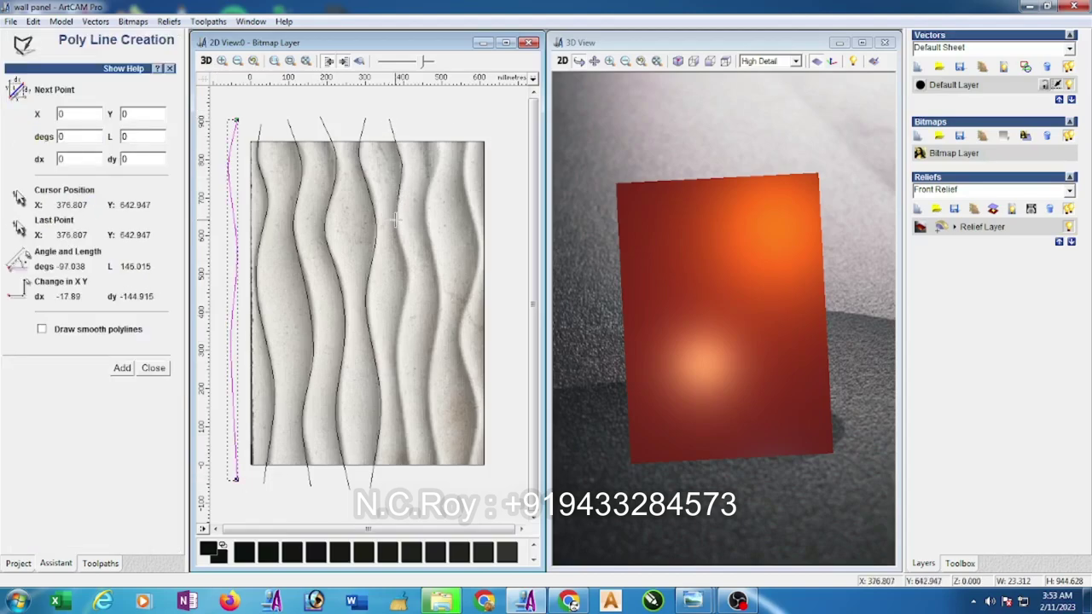
pyautogui.click(410, 284)
pyautogui.click(393, 358)
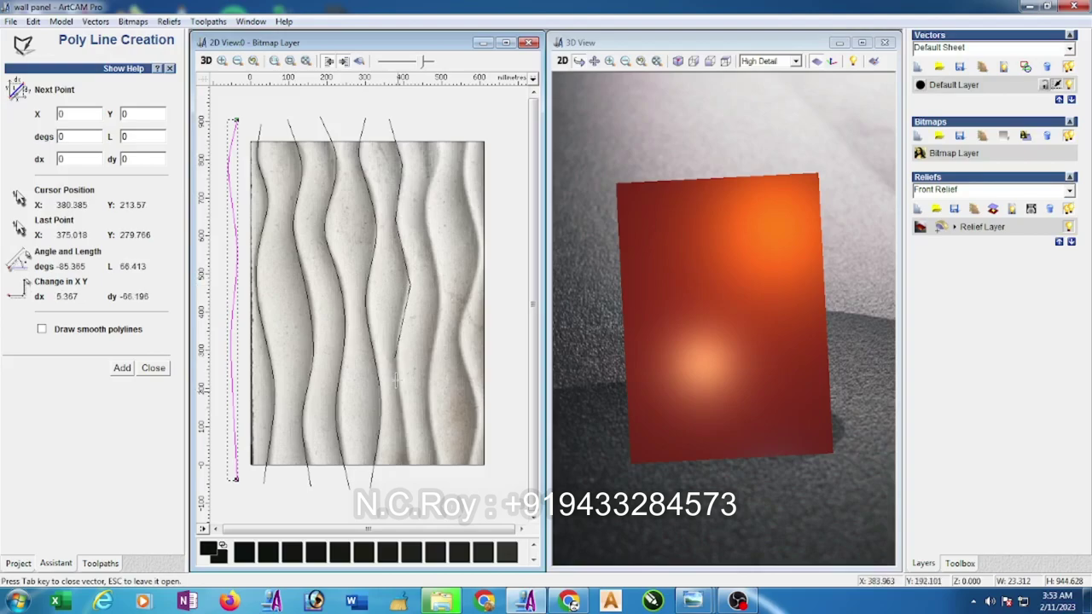
pyautogui.click(408, 486)
pyautogui.press('Escape')
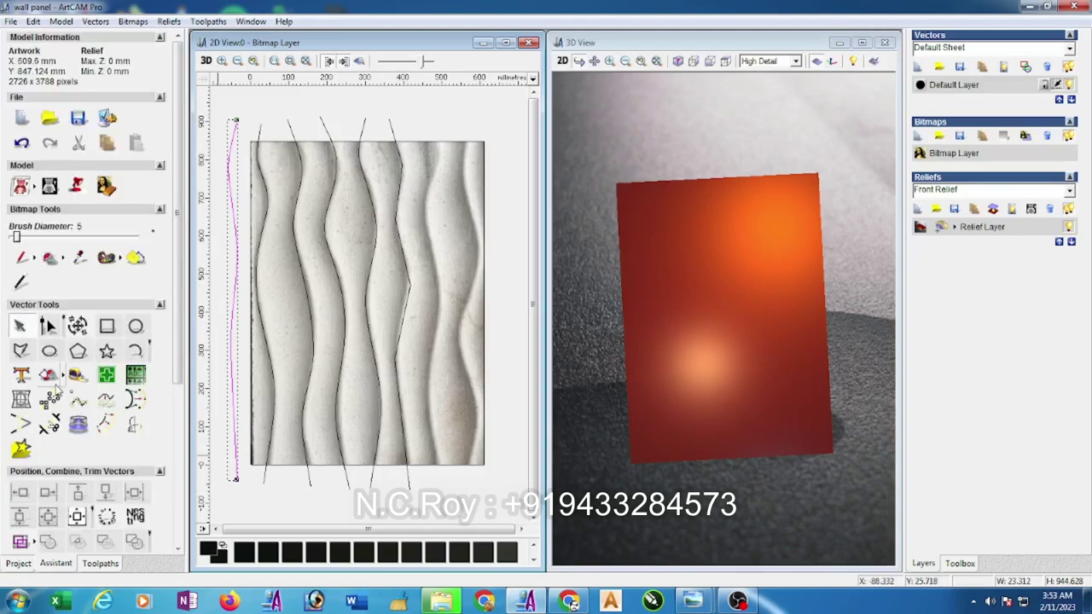
# Trace a polyline down the rightmost wave edge of the panel.
pyautogui.click(20, 351)
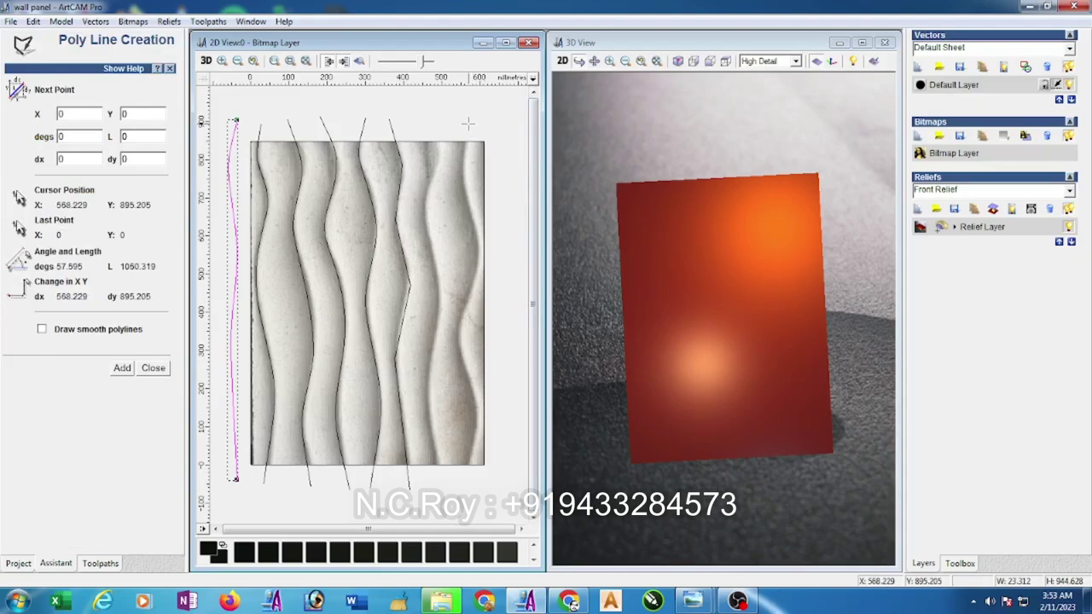
pyautogui.click(467, 125)
pyautogui.click(459, 174)
pyautogui.click(478, 256)
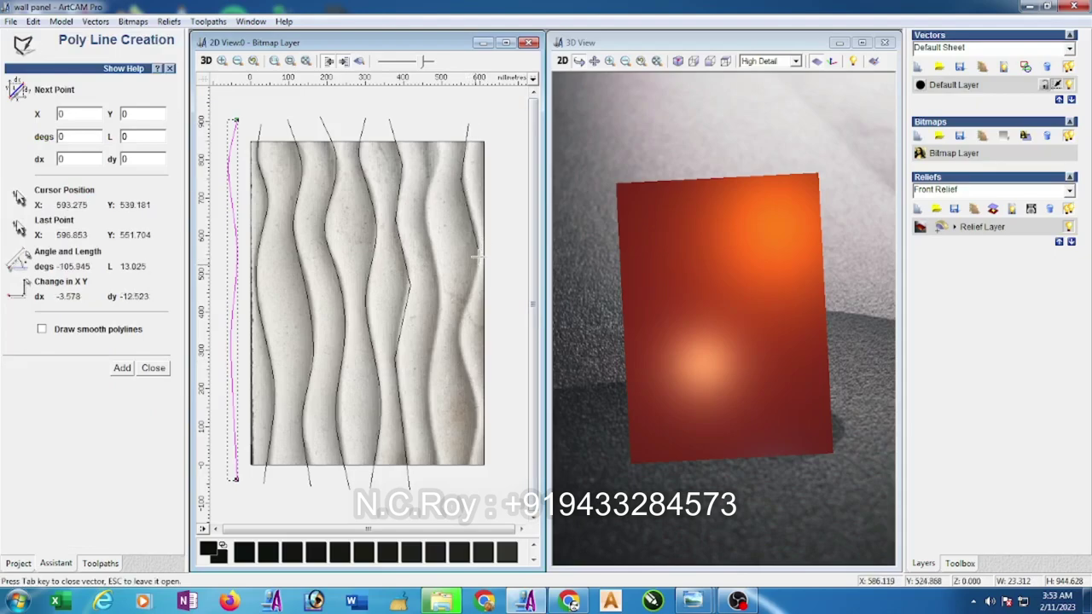
pyautogui.click(458, 340)
pyautogui.click(478, 416)
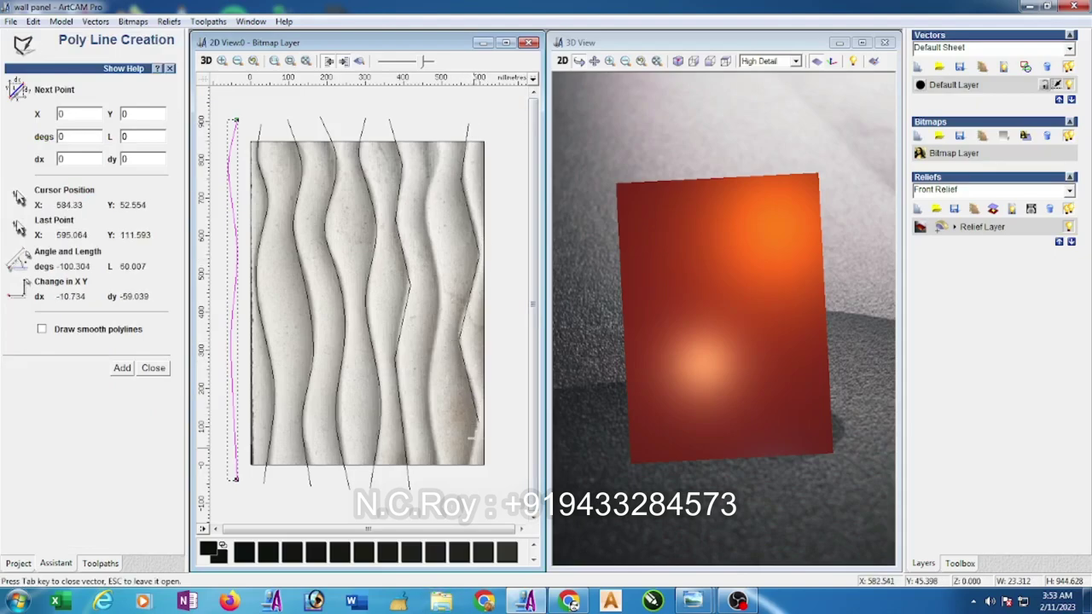
pyautogui.press('Escape')
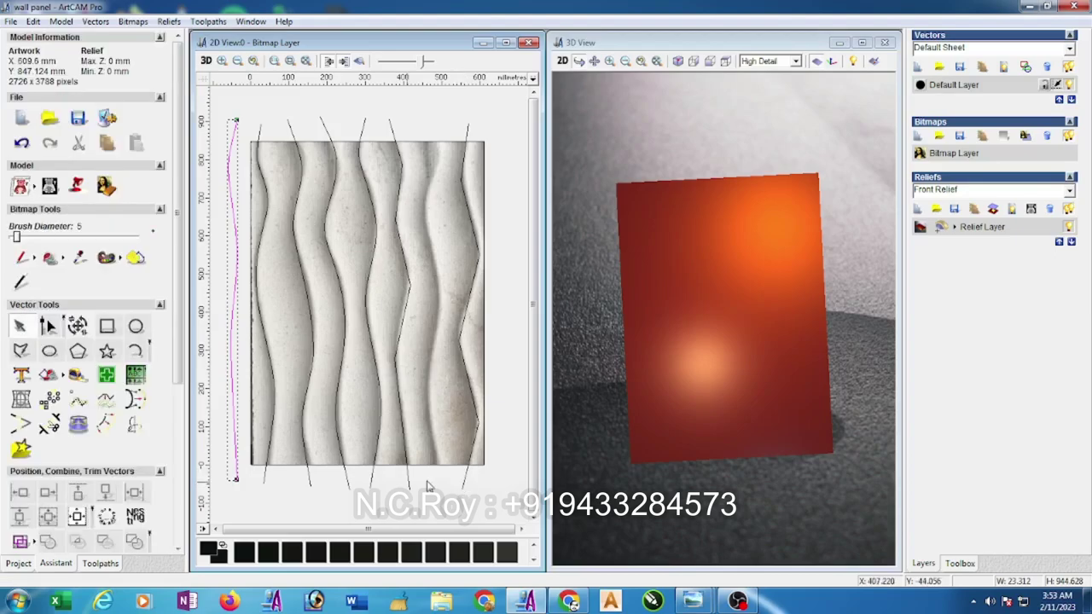
# Trace a polyline down the wave edge lying between the previous two lines.
pyautogui.click(21, 351)
pyautogui.click(419, 115)
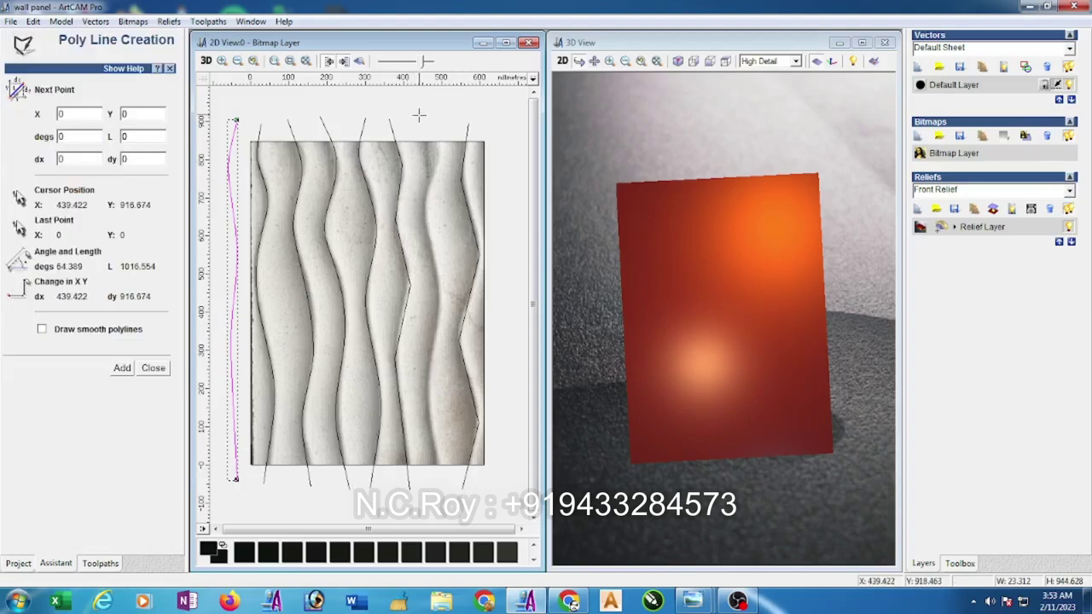
pyautogui.click(421, 216)
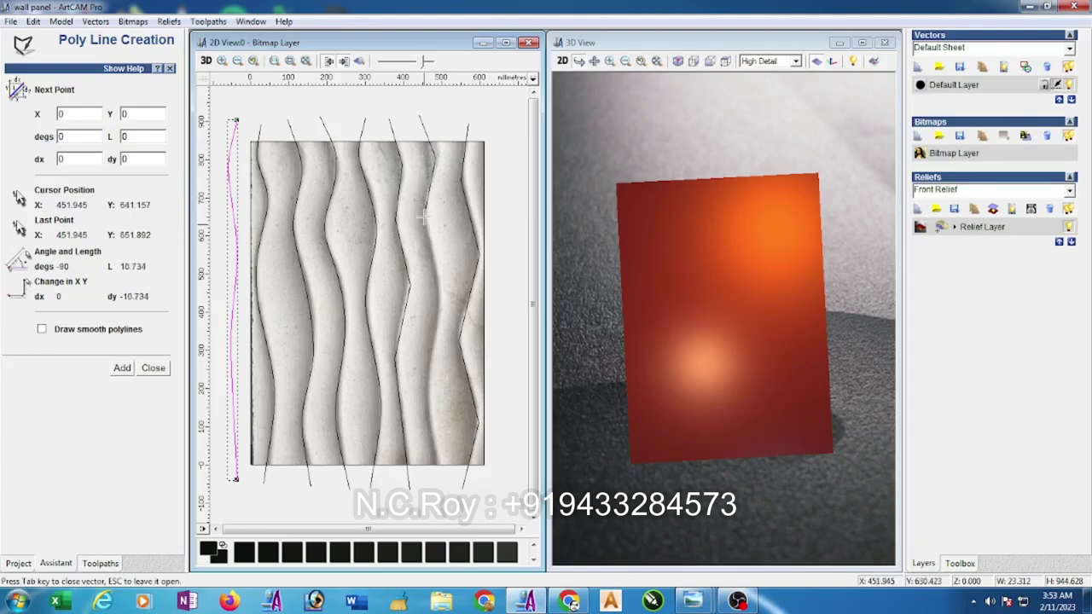
pyautogui.click(439, 299)
pyautogui.click(436, 394)
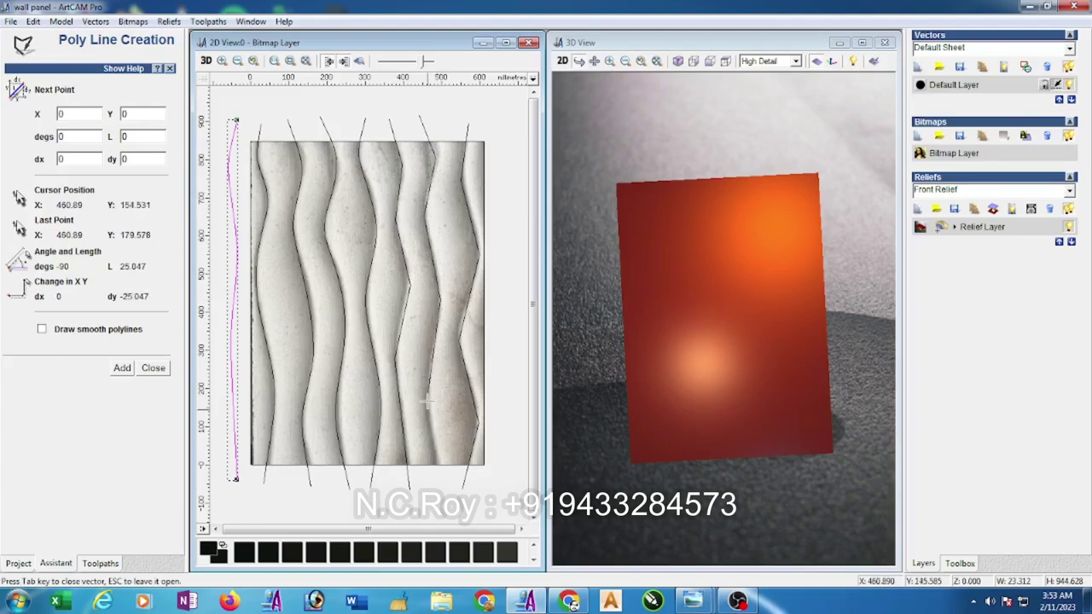
pyautogui.click(440, 492)
pyautogui.press('Escape')
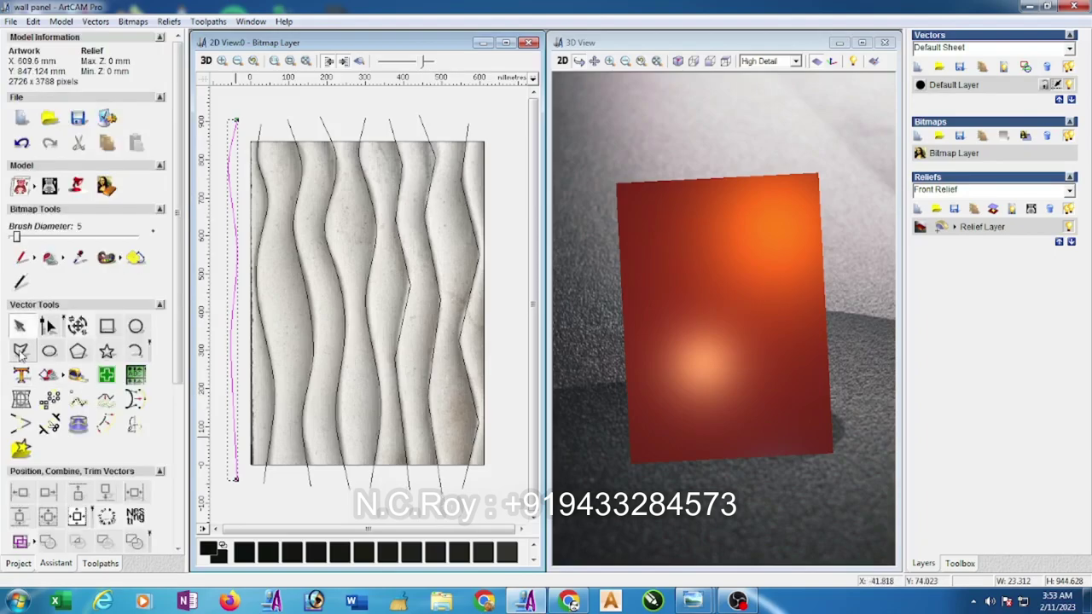
# Draw a straight rail polyline down the panel's right edge.
pyautogui.click(21, 350)
pyautogui.click(495, 127)
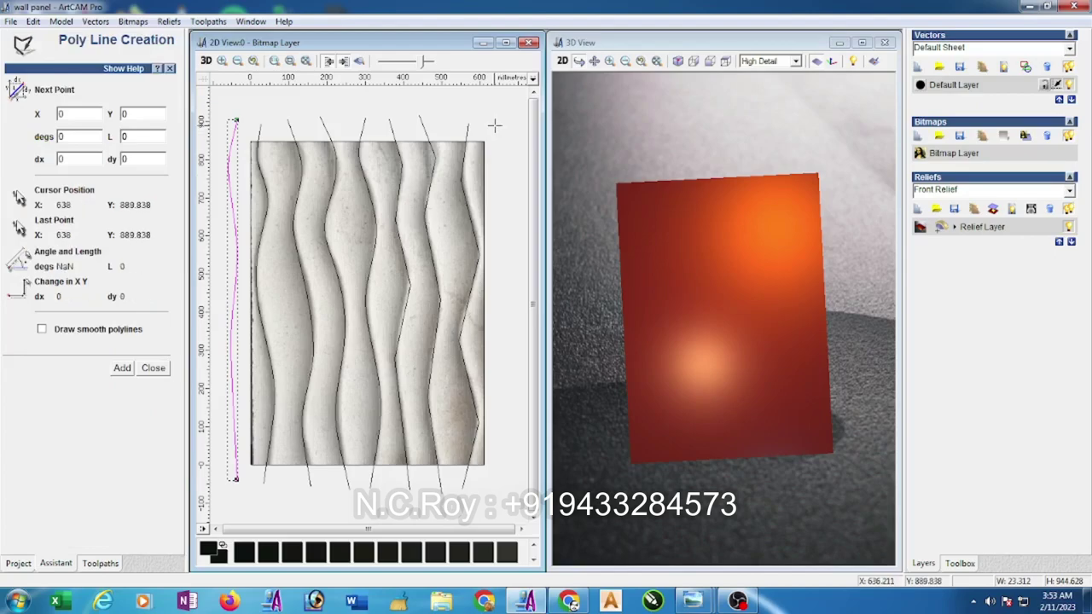
pyautogui.click(495, 182)
pyautogui.click(499, 254)
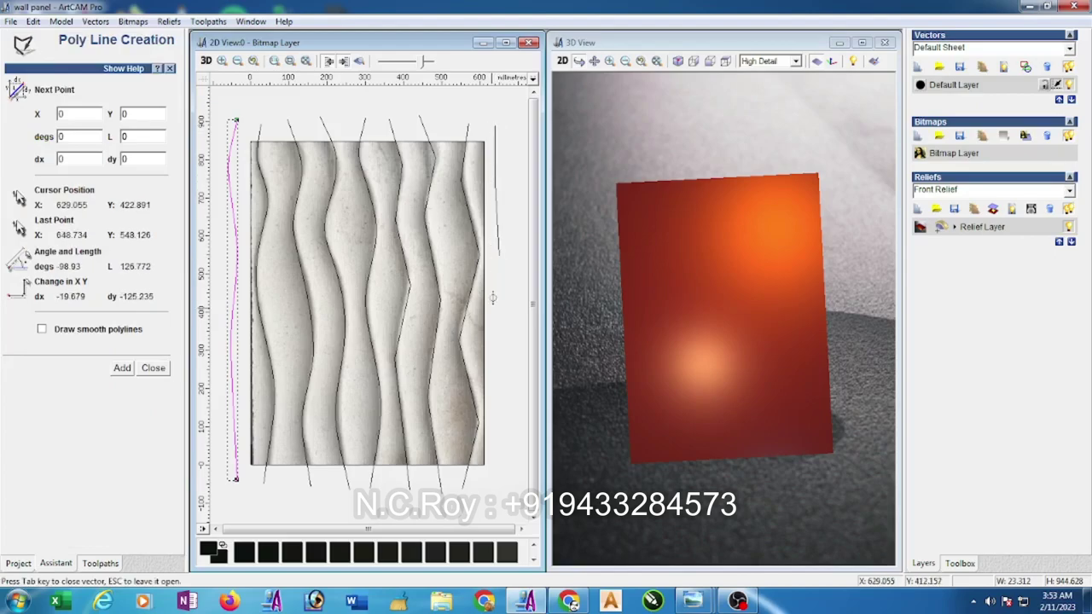
pyautogui.click(492, 343)
pyautogui.click(497, 476)
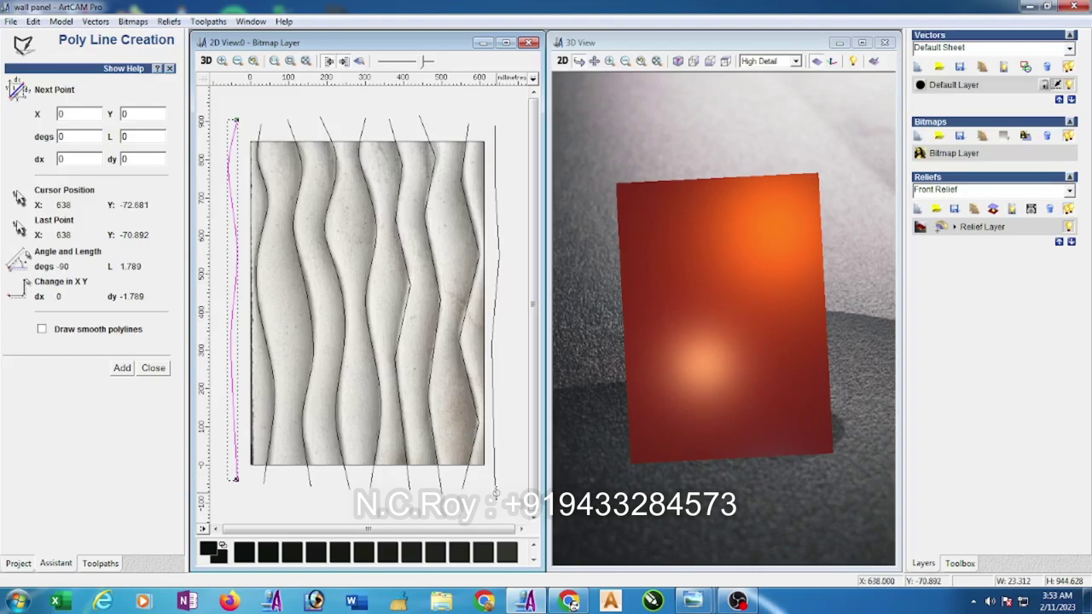
pyautogui.press('Escape')
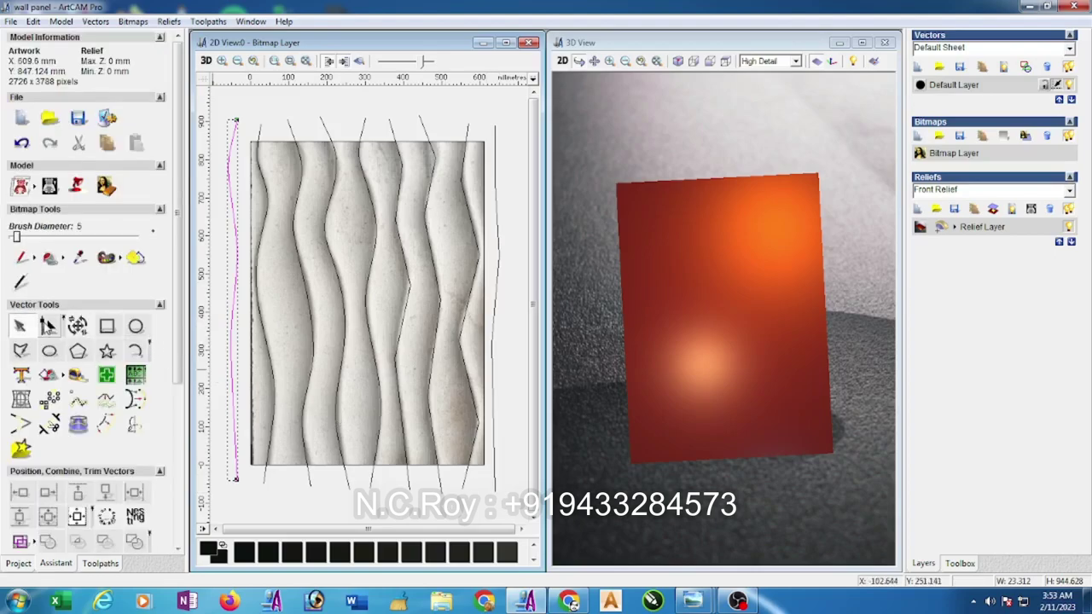
# Select all nodes of the right-side vector and straighten it vertically.
pyautogui.click(48, 325)
pyautogui.click(459, 176)
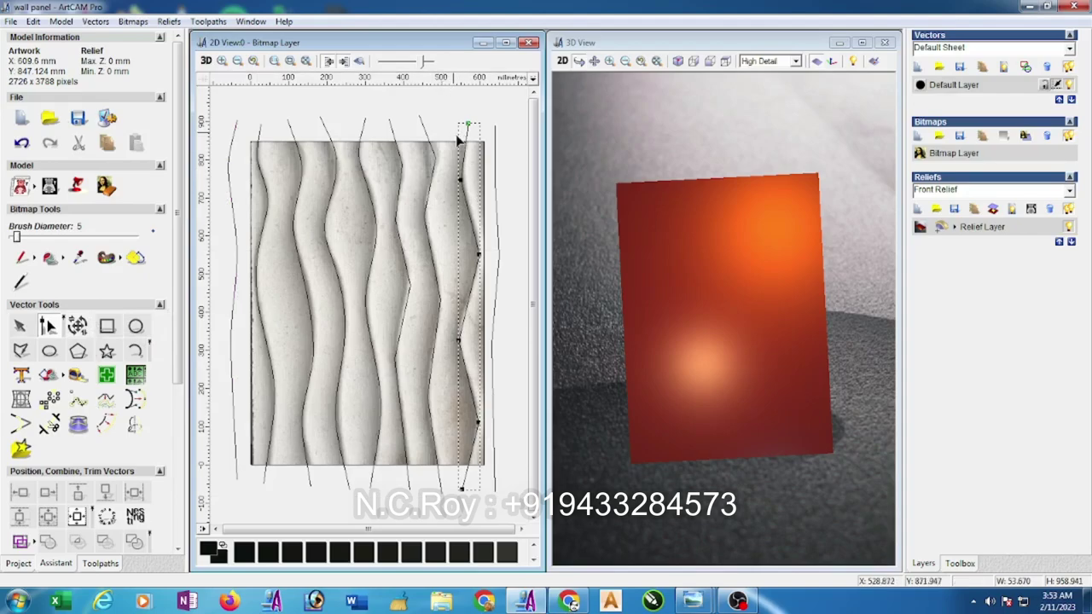
pyautogui.moveTo(444, 136); pyautogui.dragTo(489, 516)
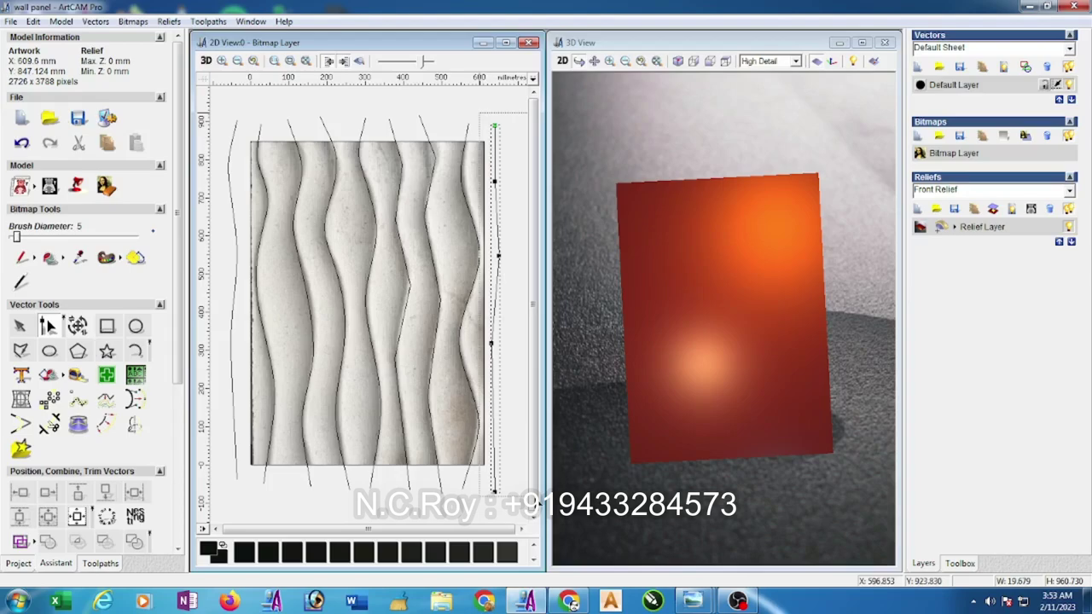
pyautogui.moveTo(530, 441); pyautogui.dragTo(525, 479)
# Convert the spans of the adjacent traced wave polylines into curves.
pyautogui.click(437, 330)
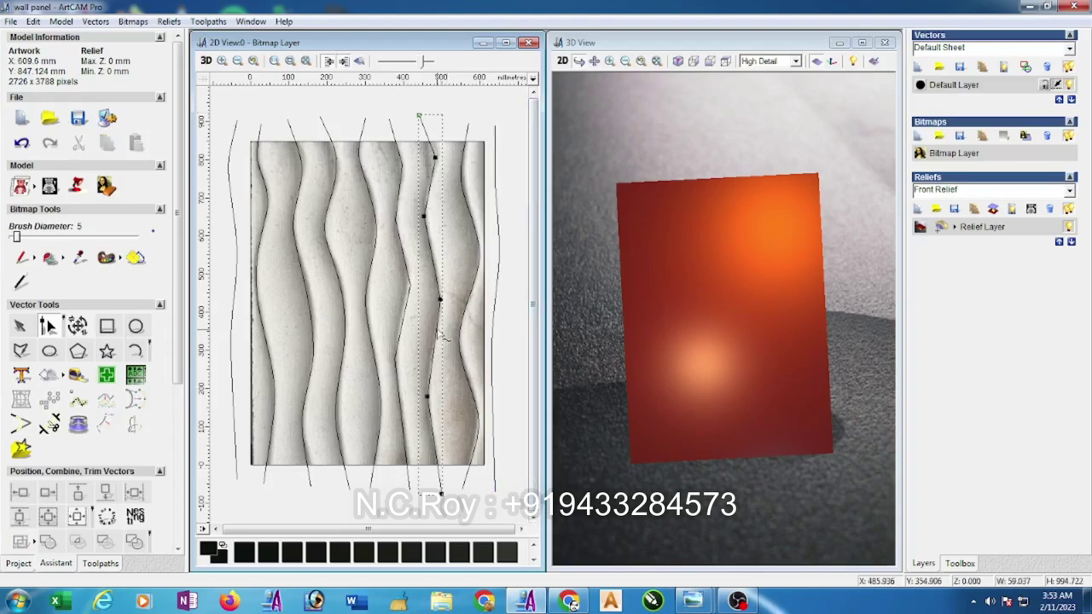
pyautogui.moveTo(412, 109); pyautogui.dragTo(470, 496)
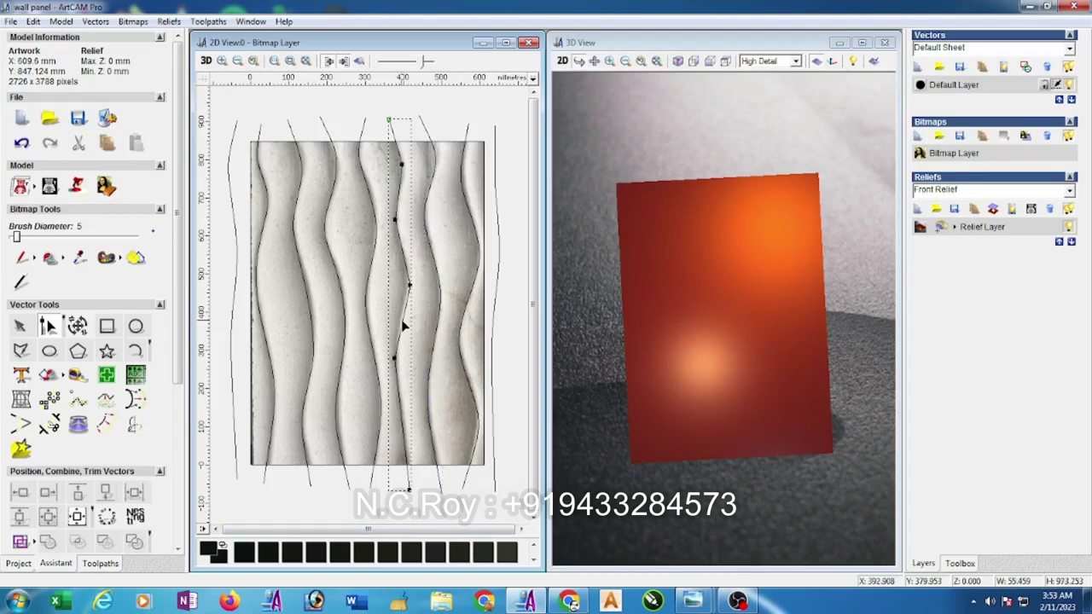
pyautogui.click(400, 319)
pyautogui.press('n')
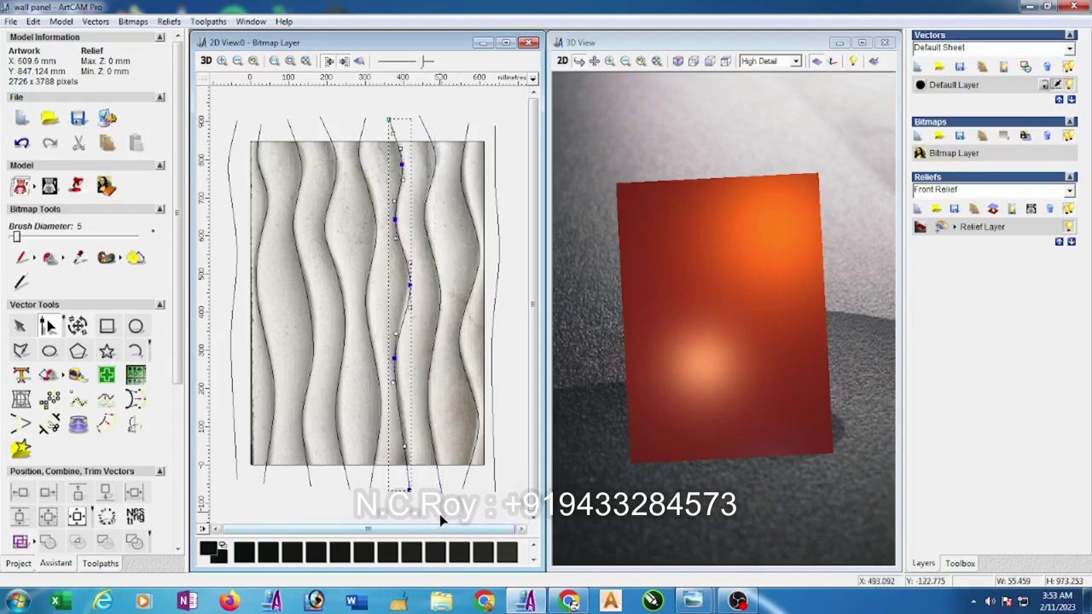
pyautogui.press('i')
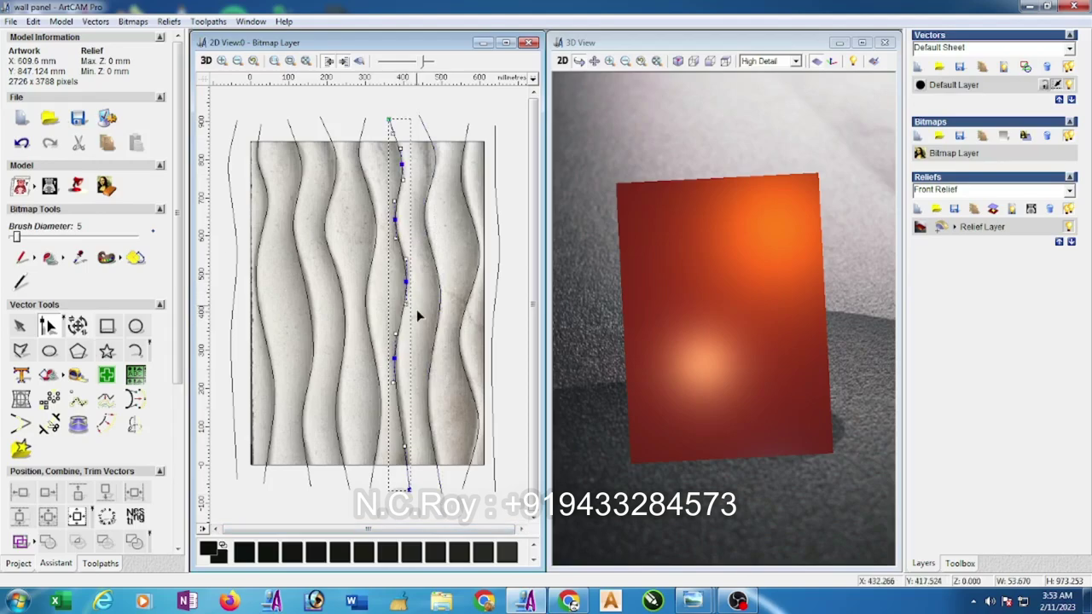
pyautogui.click(266, 110)
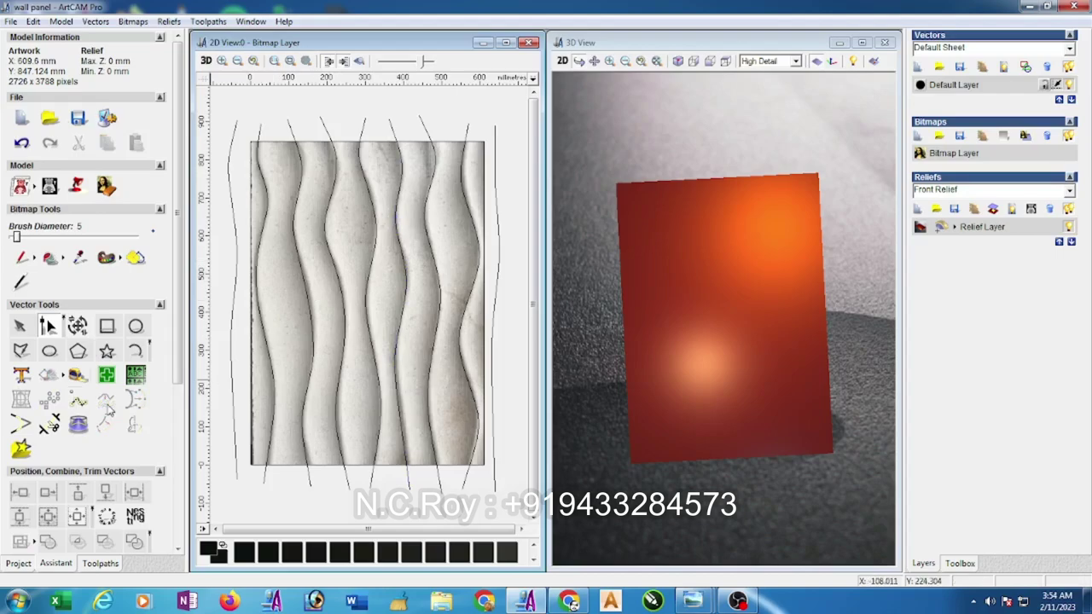
# Drag a horizontal guideline down across the panel for the arc.
pyautogui.click(136, 350)
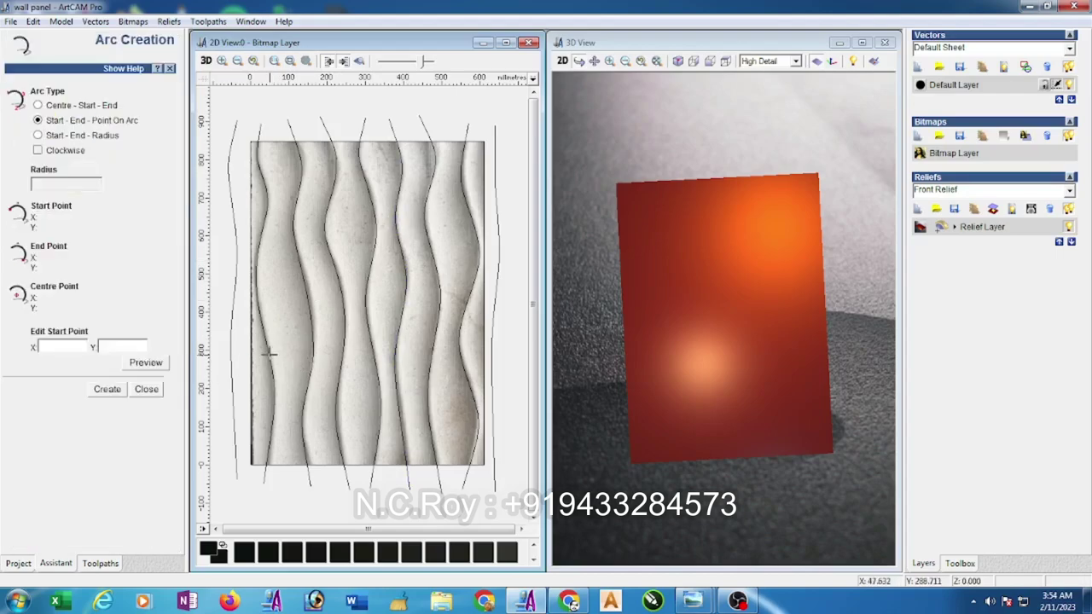
pyautogui.click(268, 353)
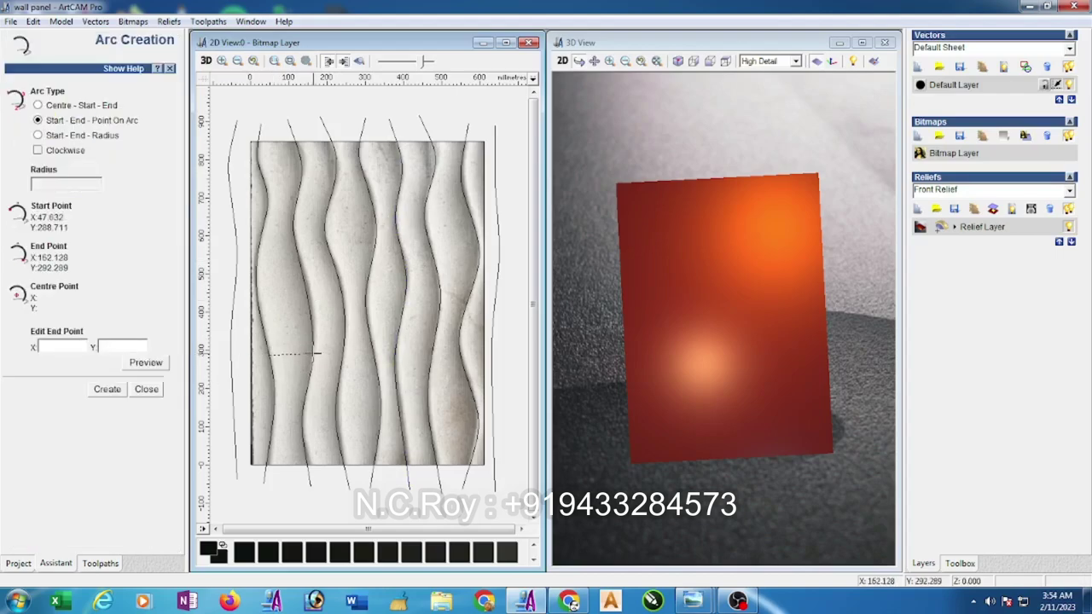
pyautogui.press('Escape')
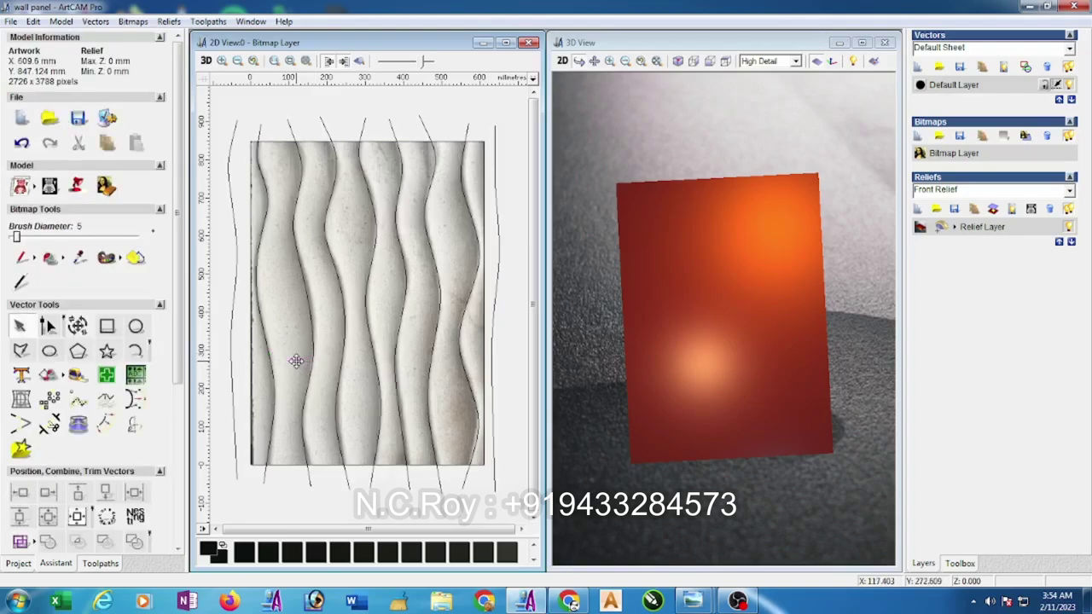
pyautogui.moveTo(271, 82); pyautogui.dragTo(294, 343)
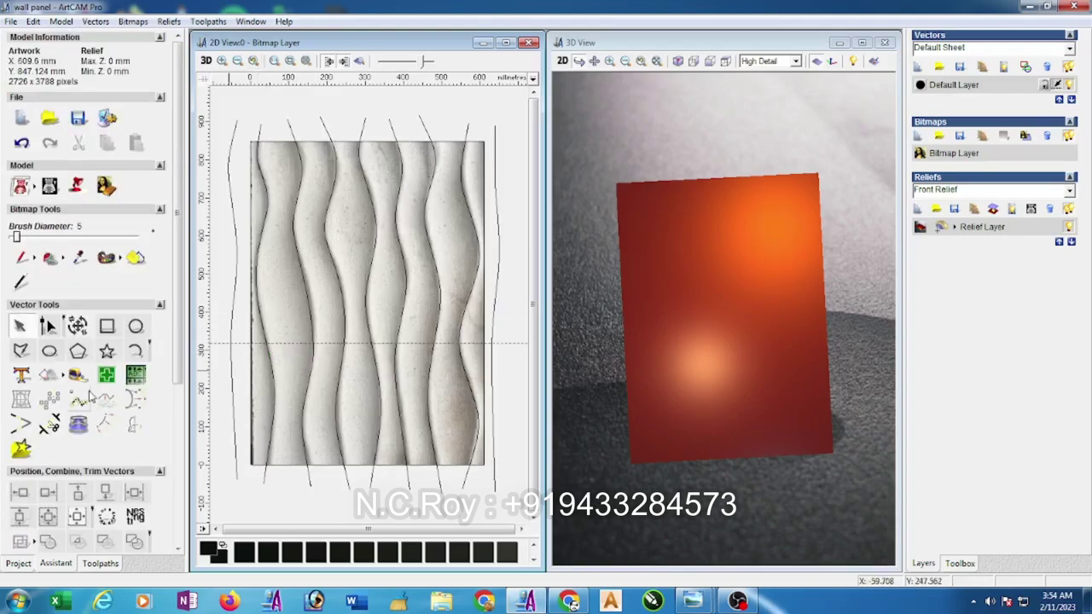
# Draw a three-point arc of radius 60.92 across the leftmost wave strip on the guideline.
pyautogui.click(137, 351)
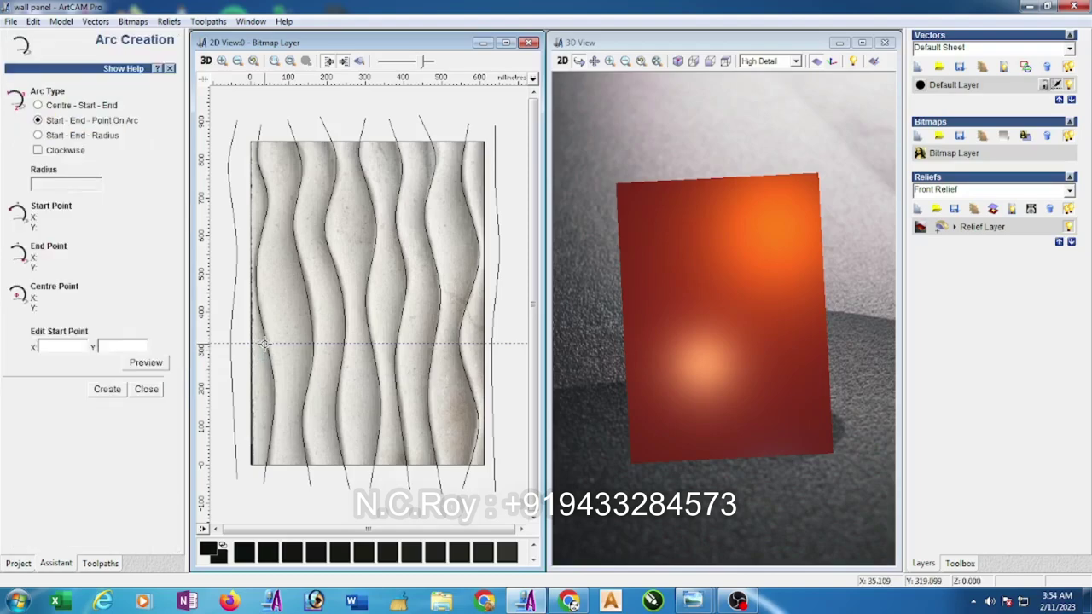
pyautogui.click(265, 345)
pyautogui.click(310, 345)
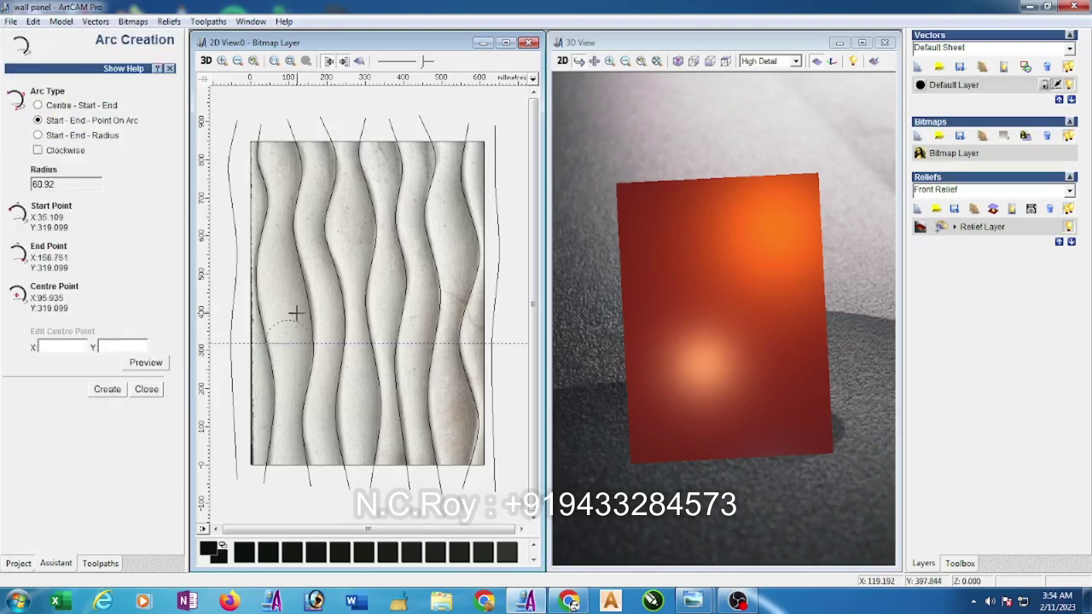
pyautogui.click(295, 316)
pyautogui.click(149, 392)
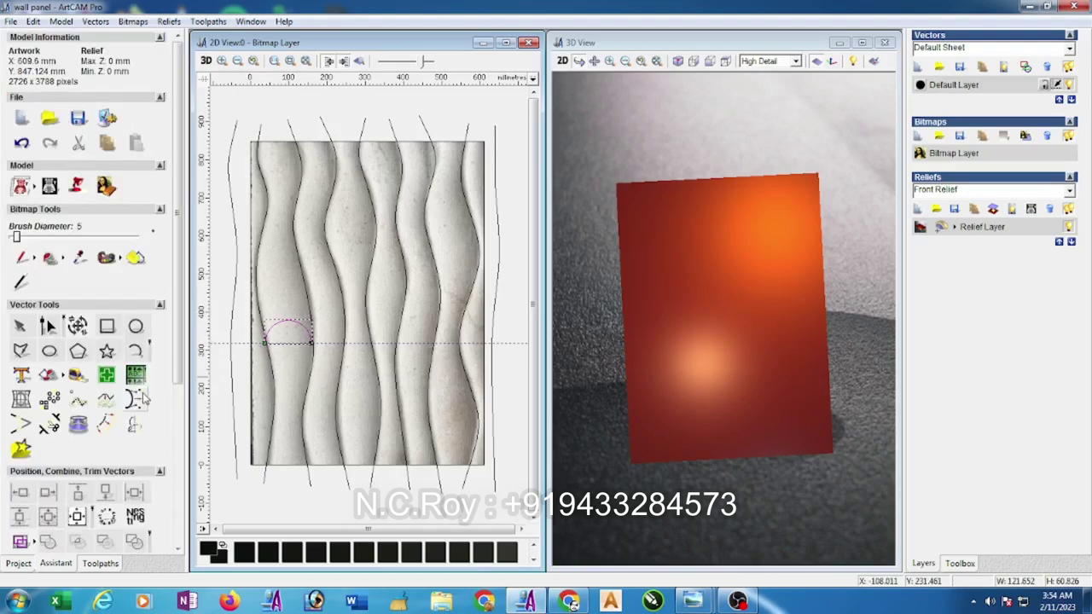
# Draw a three-point triangle polyline across the second wave strip at the guideline.
pyautogui.click(20, 351)
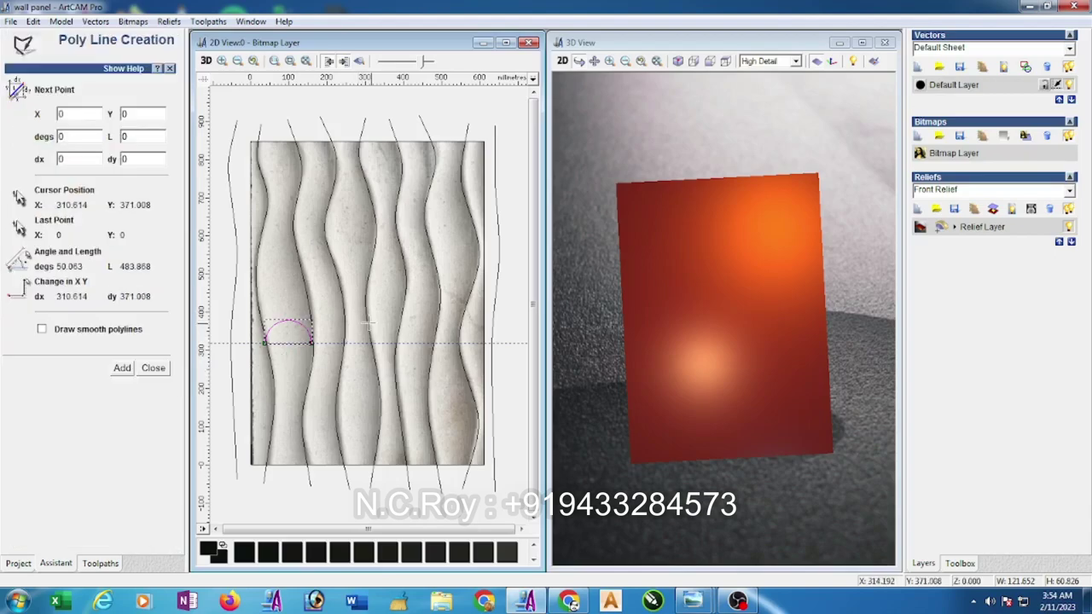
pyautogui.click(373, 345)
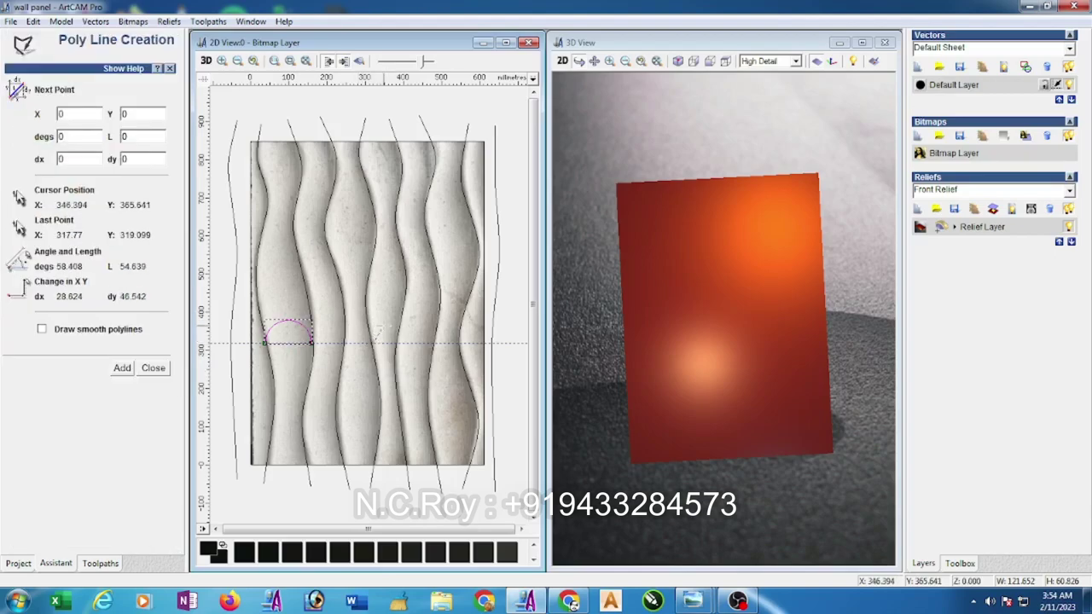
pyautogui.click(382, 327)
pyautogui.click(394, 345)
pyautogui.press('Escape')
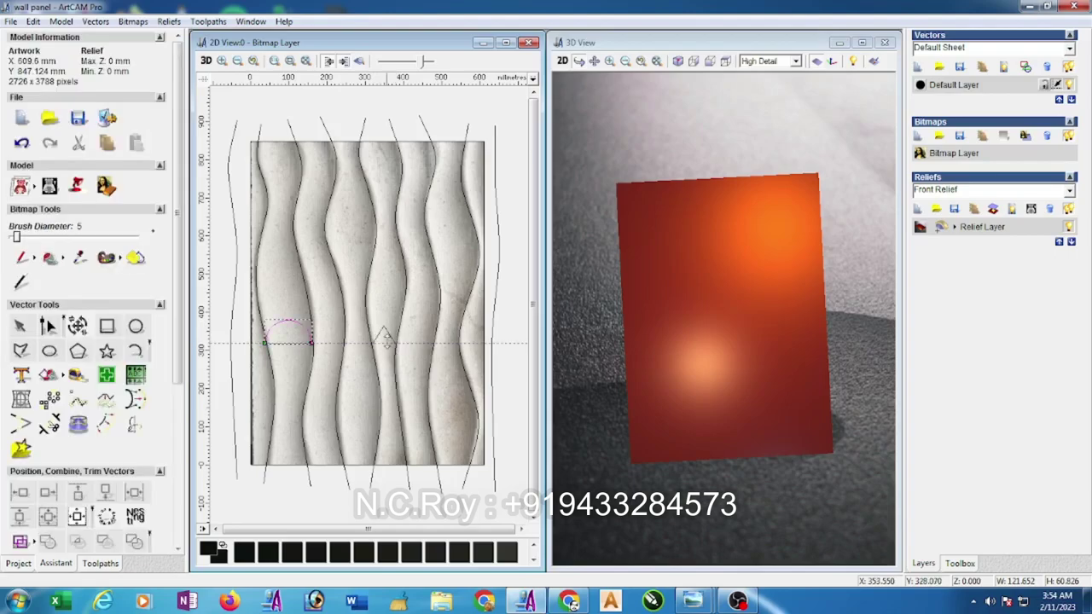
pyautogui.scroll(3, 384, 341)
# Convert the triangle's spans to Bezier and drag its nodes and handles into a rounded arch.
pyautogui.click(49, 328)
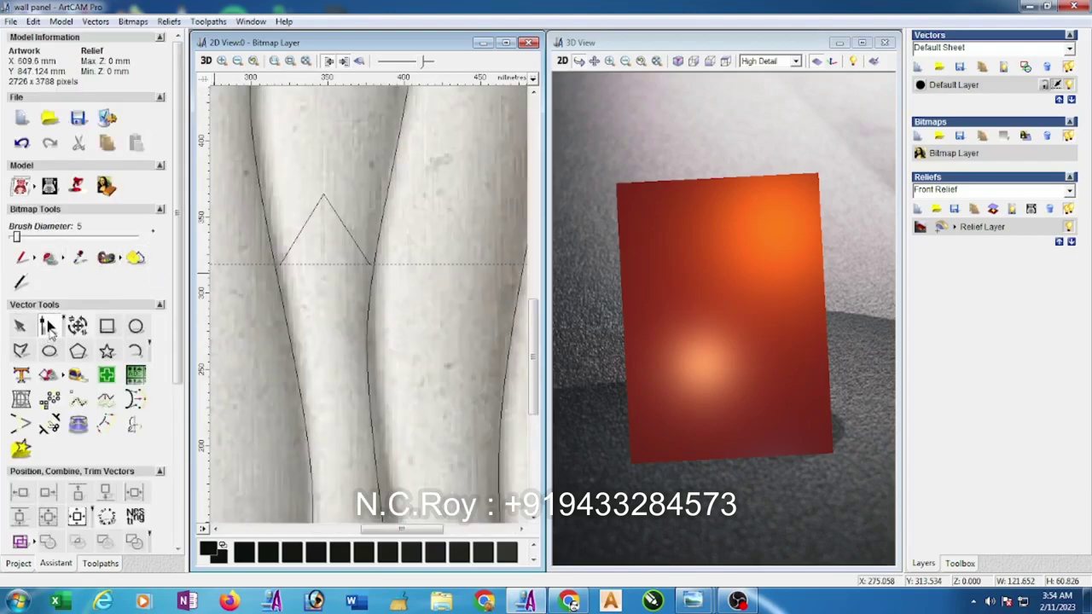
pyautogui.click(323, 198)
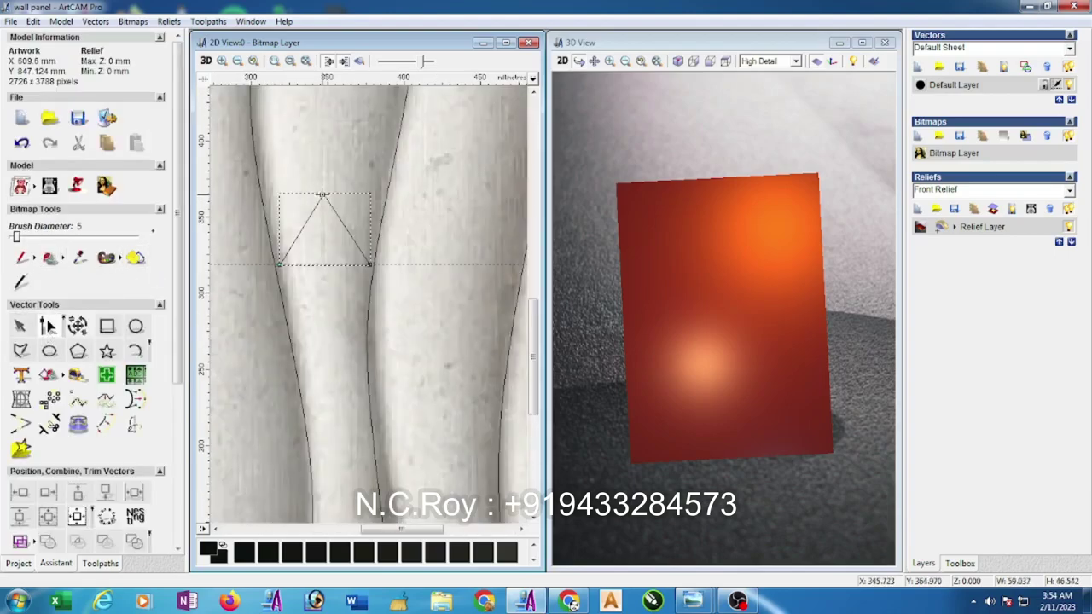
pyautogui.press('b')
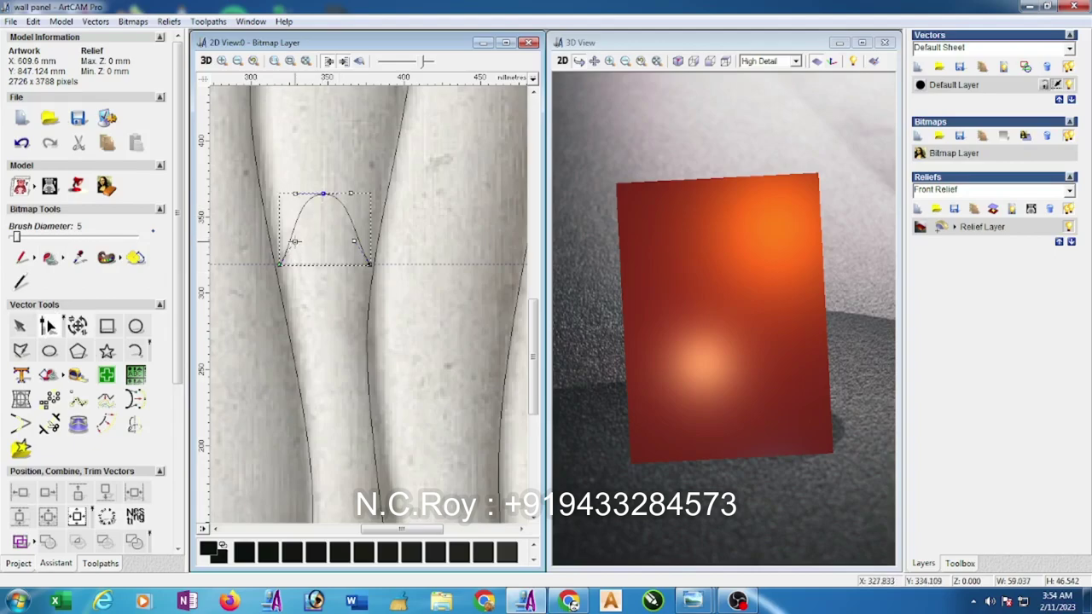
pyautogui.moveTo(294, 241); pyautogui.dragTo(255, 264)
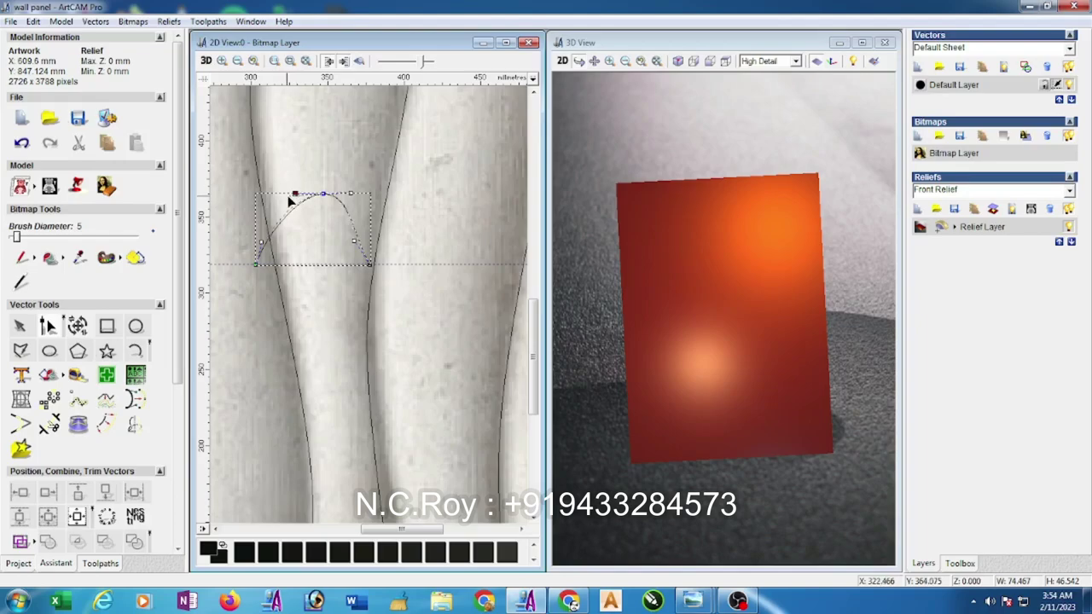
pyautogui.moveTo(289, 196); pyautogui.dragTo(284, 195)
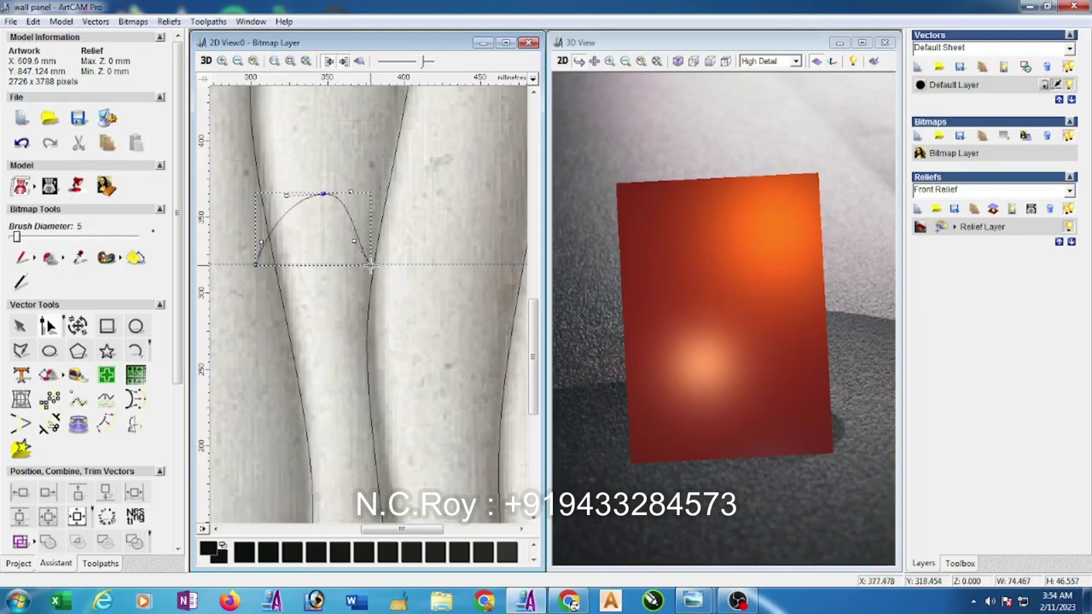
pyautogui.moveTo(370, 266); pyautogui.dragTo(387, 264)
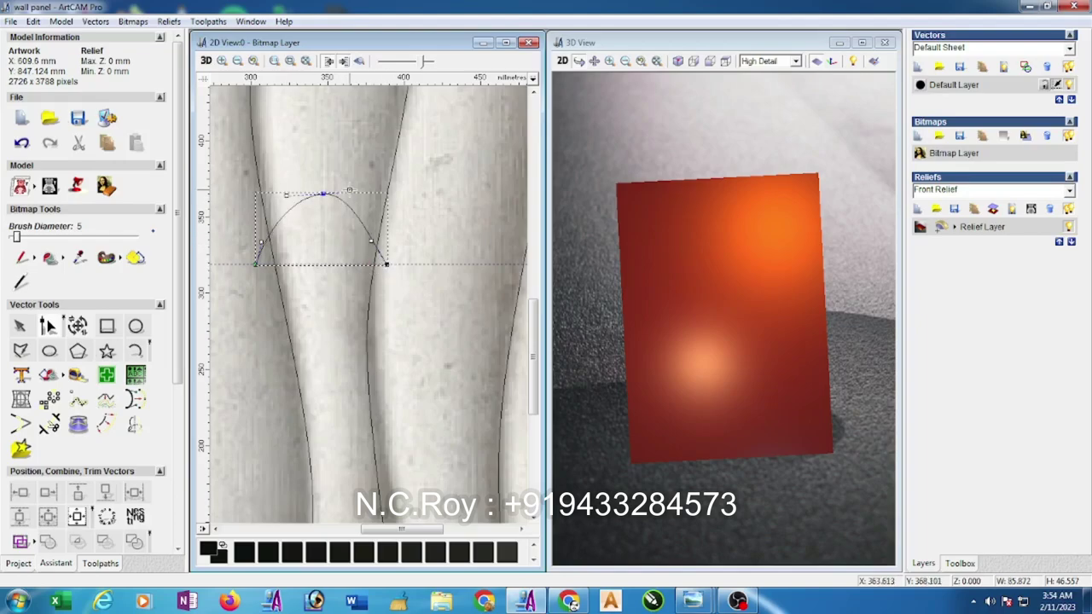
pyautogui.moveTo(335, 197)
pyautogui.mouseDown()
pyautogui.moveTo(322, 215)
pyautogui.moveTo(359, 241)
pyautogui.mouseUp()
pyautogui.click(324, 195)
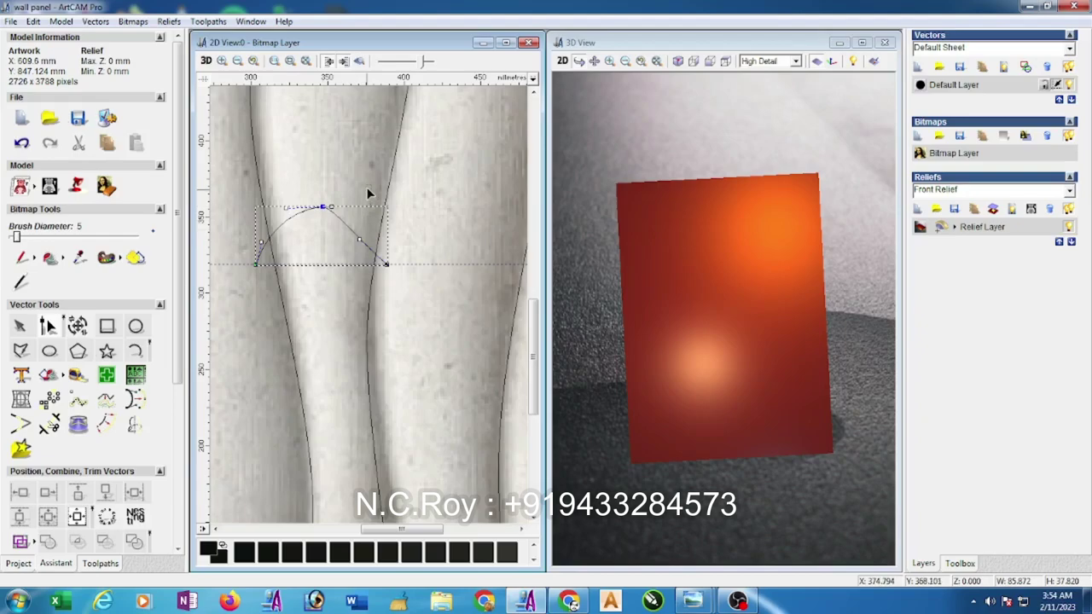
pyautogui.scroll(-3, 369, 190)
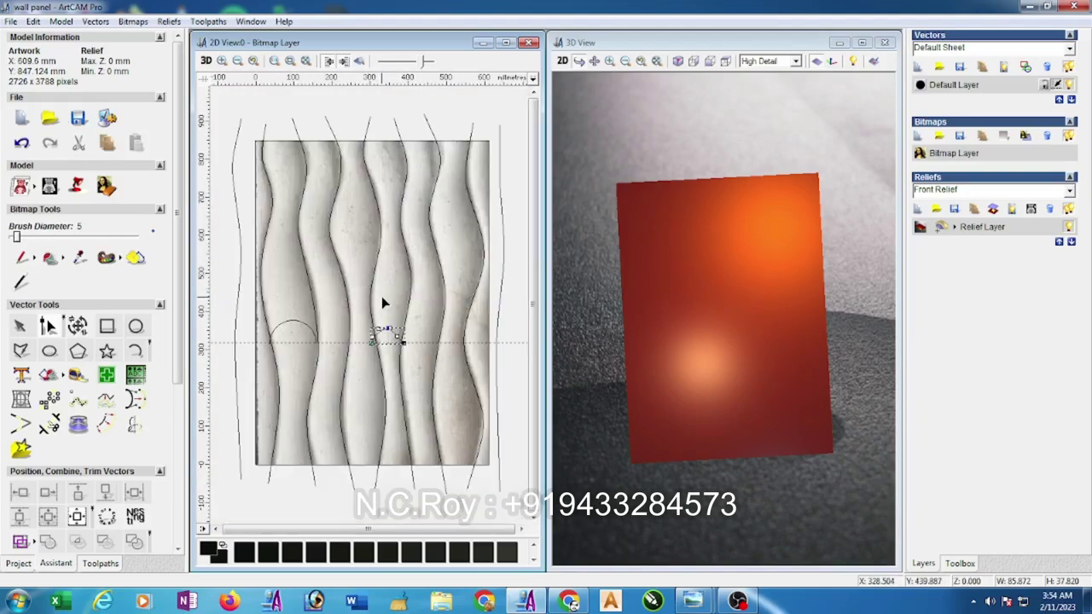
# Create a 62.615 by 15 mm rectangle above the top of the panel.
pyautogui.click(106, 328)
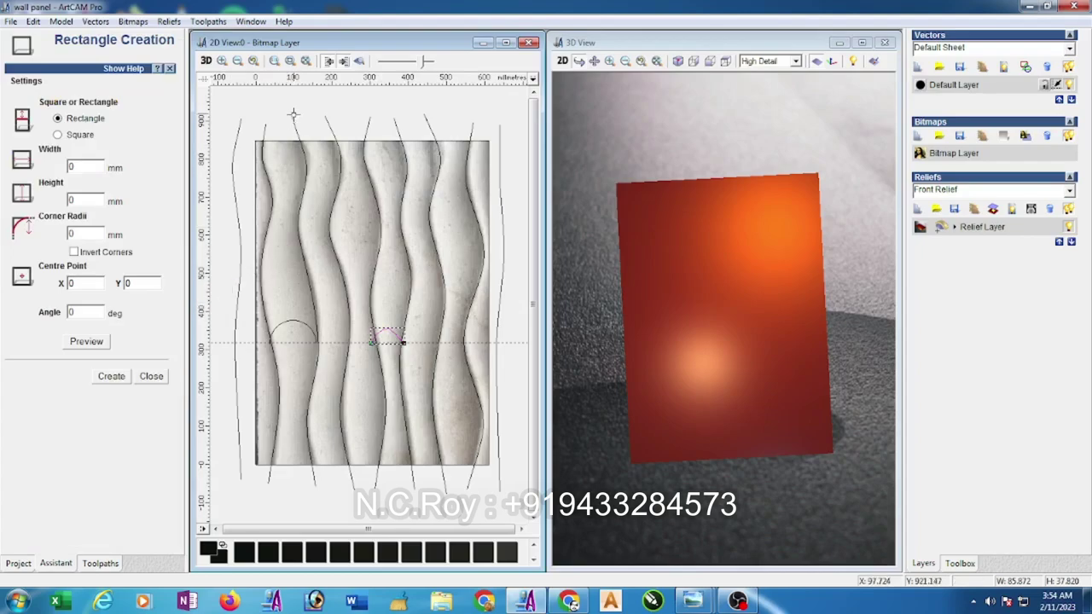
pyautogui.moveTo(300, 95); pyautogui.dragTo(325, 104)
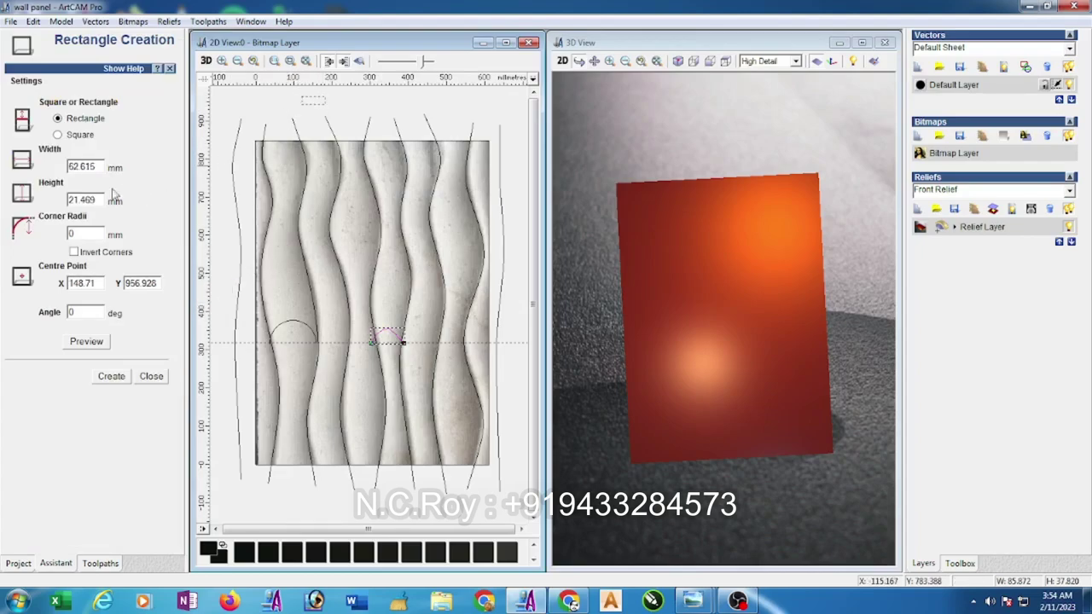
pyautogui.moveTo(99, 199); pyautogui.dragTo(70, 198)
pyautogui.write('15')
pyautogui.click(114, 377)
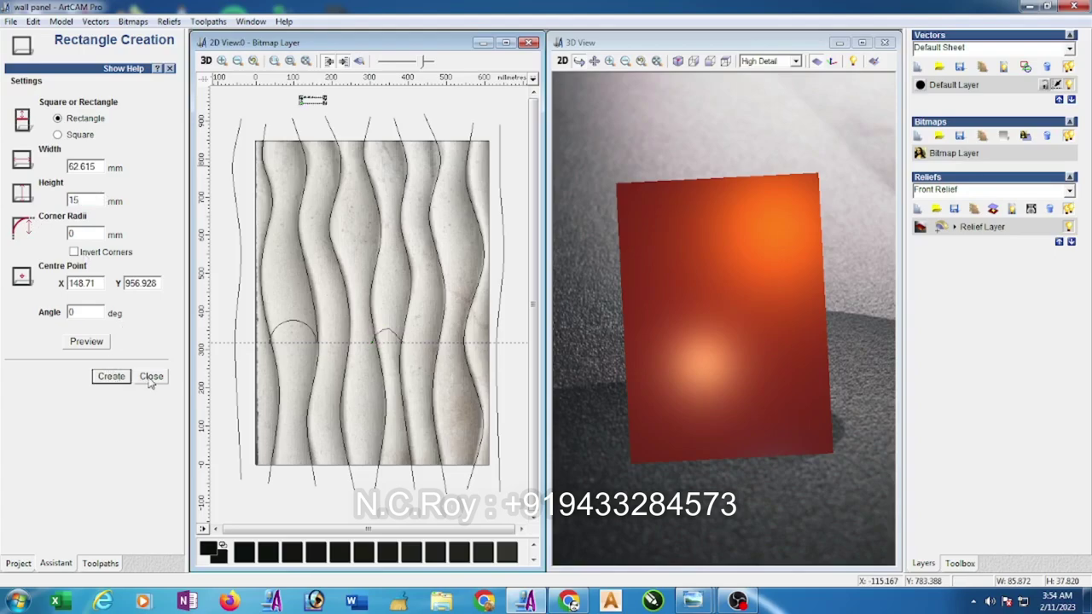
pyautogui.click(151, 378)
# Deselect the rectangle and select the arch profile on the second strip.
pyautogui.click(53, 329)
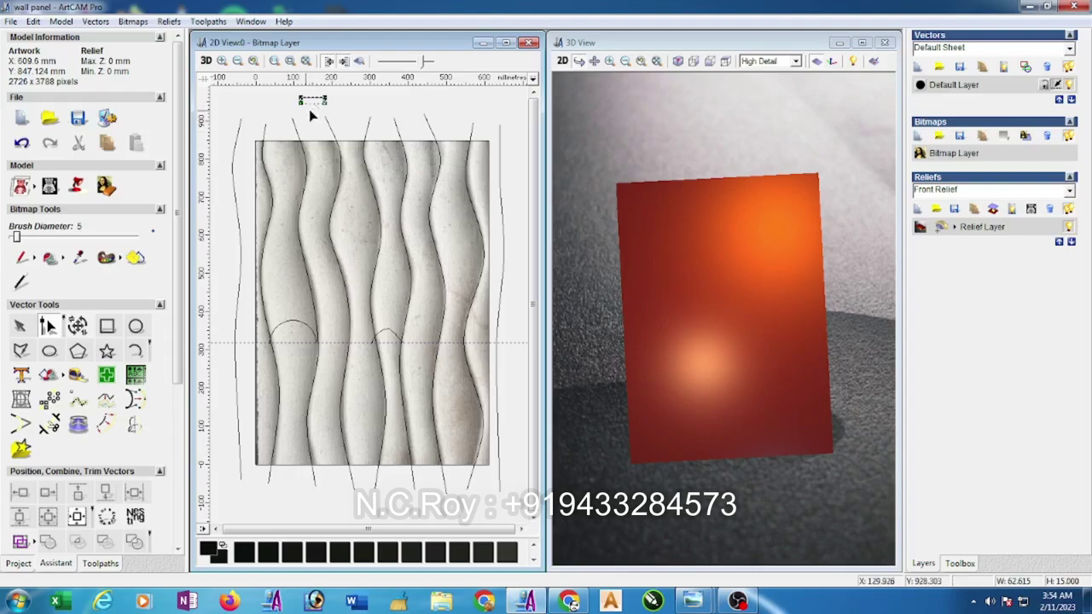
pyautogui.click(262, 102)
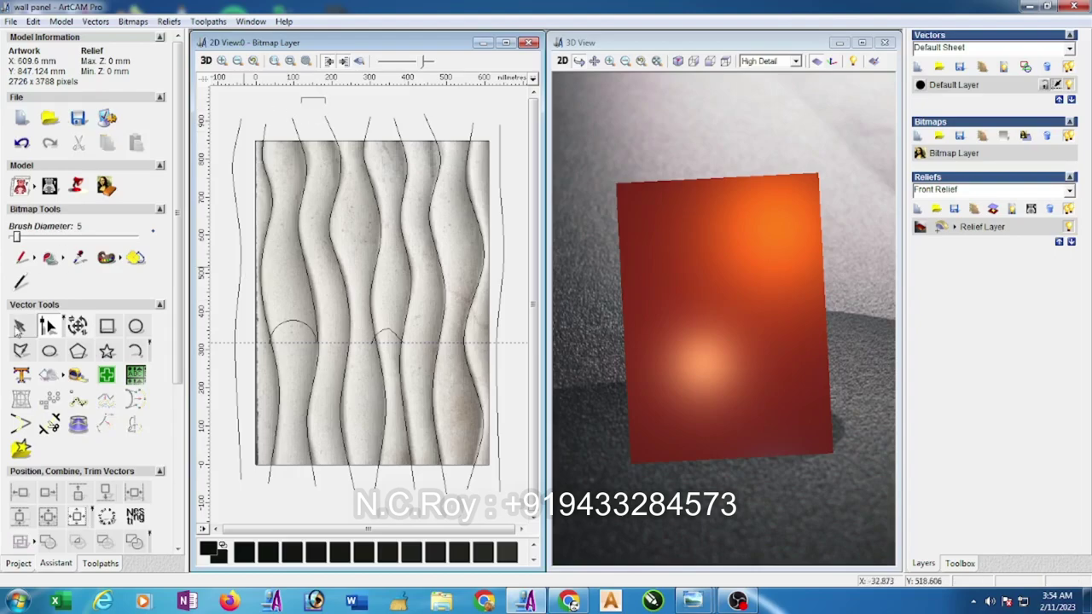
pyautogui.click(19, 328)
pyautogui.doubleClick(383, 338)
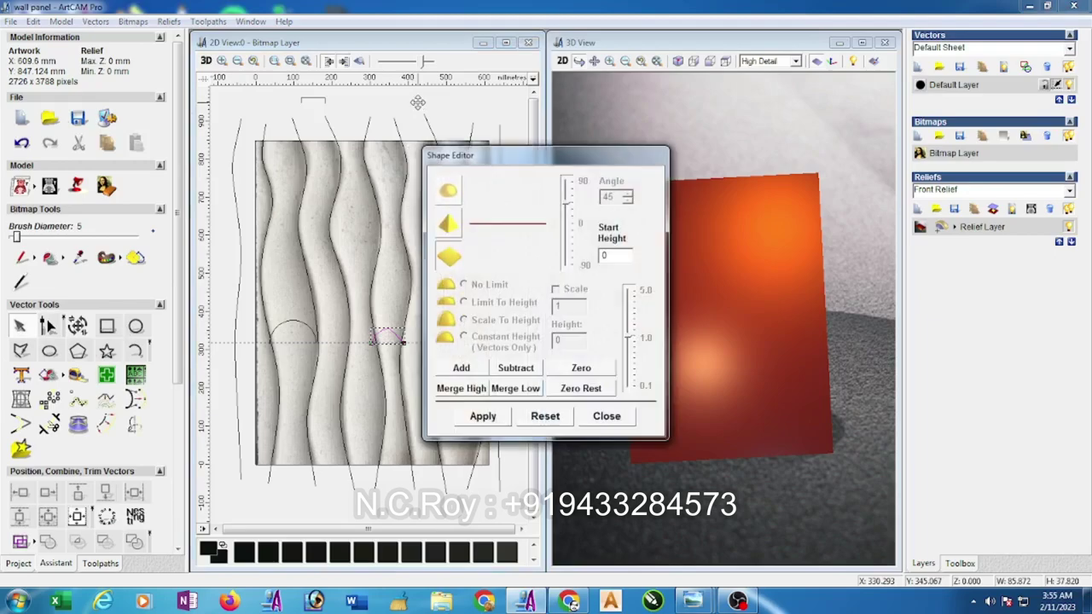
# Move the arch profile above the panel's top edge and the first arc below its bottom edge.
pyautogui.click(606, 418)
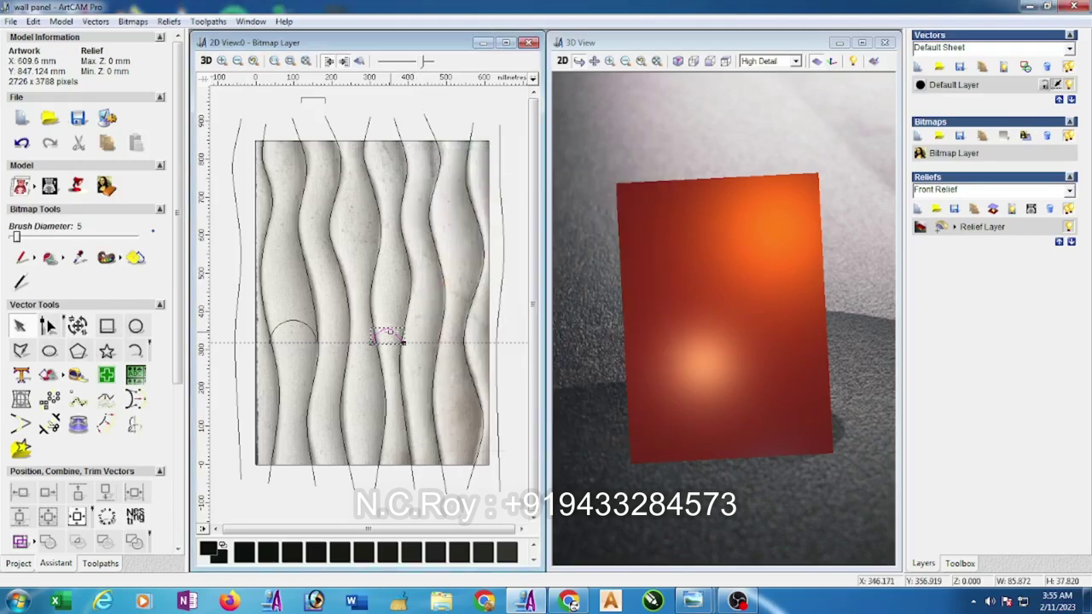
pyautogui.moveTo(406, 192); pyautogui.dragTo(411, 106)
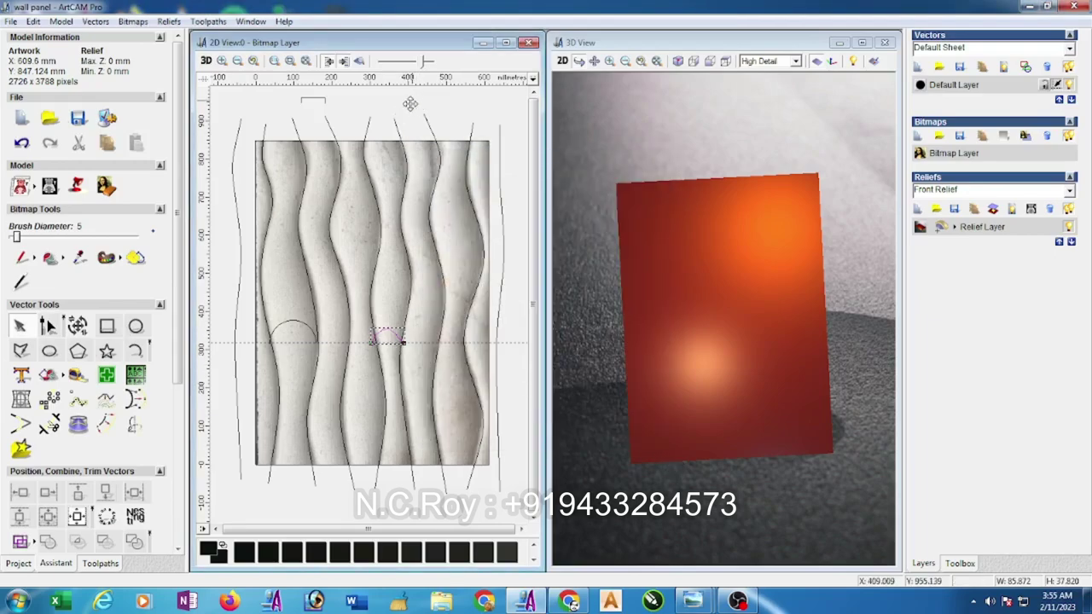
pyautogui.doubleClick(288, 330)
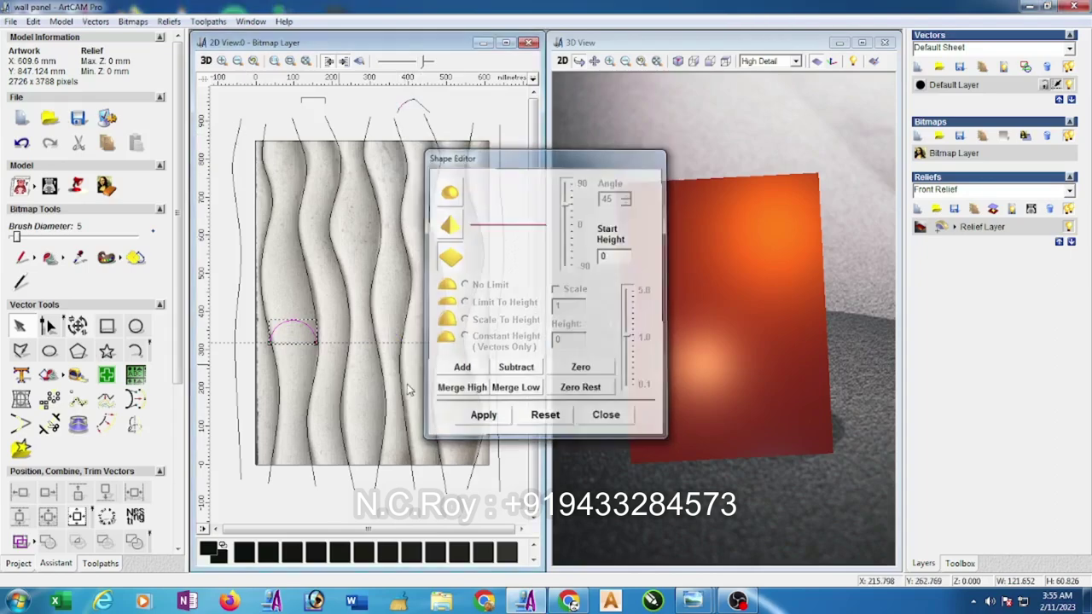
pyautogui.moveTo(282, 333); pyautogui.dragTo(270, 503)
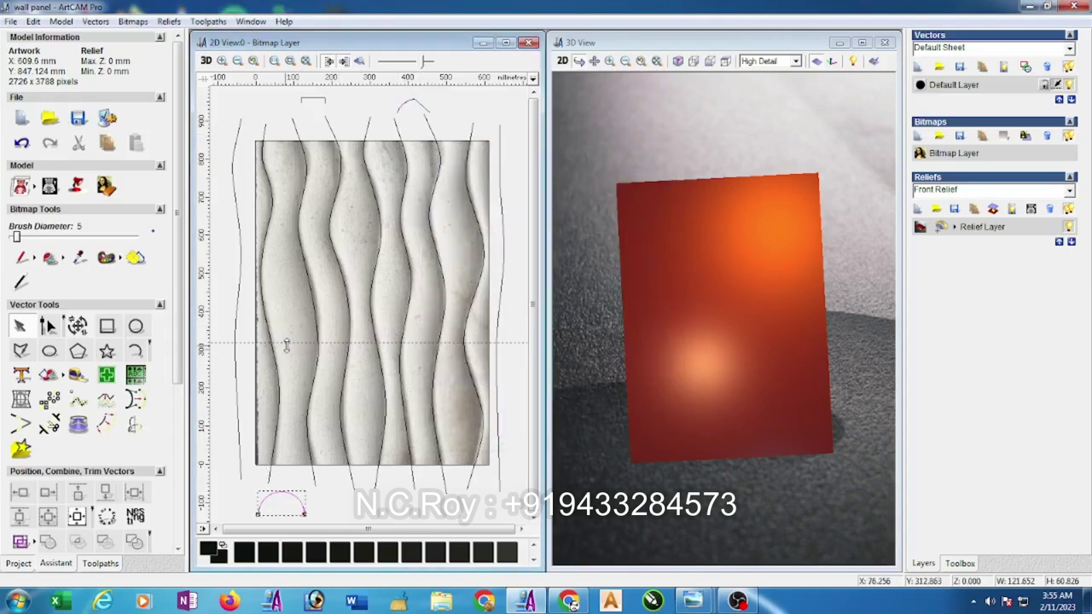
pyautogui.click(230, 304)
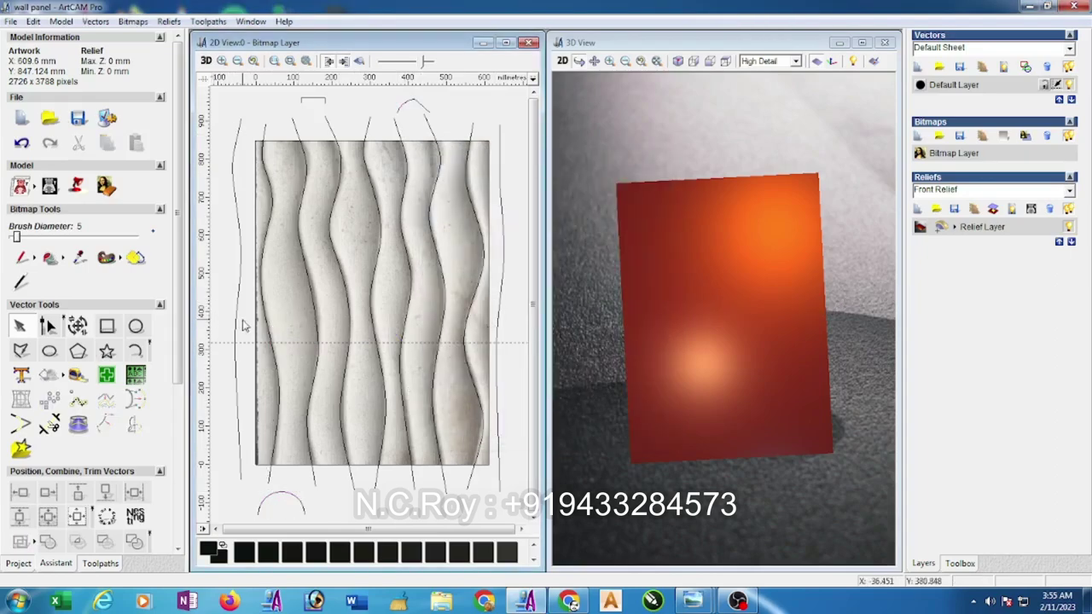
pyautogui.click(240, 325)
# Two-rail sweep the lower arc along the leftmost wave rails, with the top curve controlling height.
pyautogui.keyDown('shift'); pyautogui.click(268, 336); pyautogui.keyUp('shift')
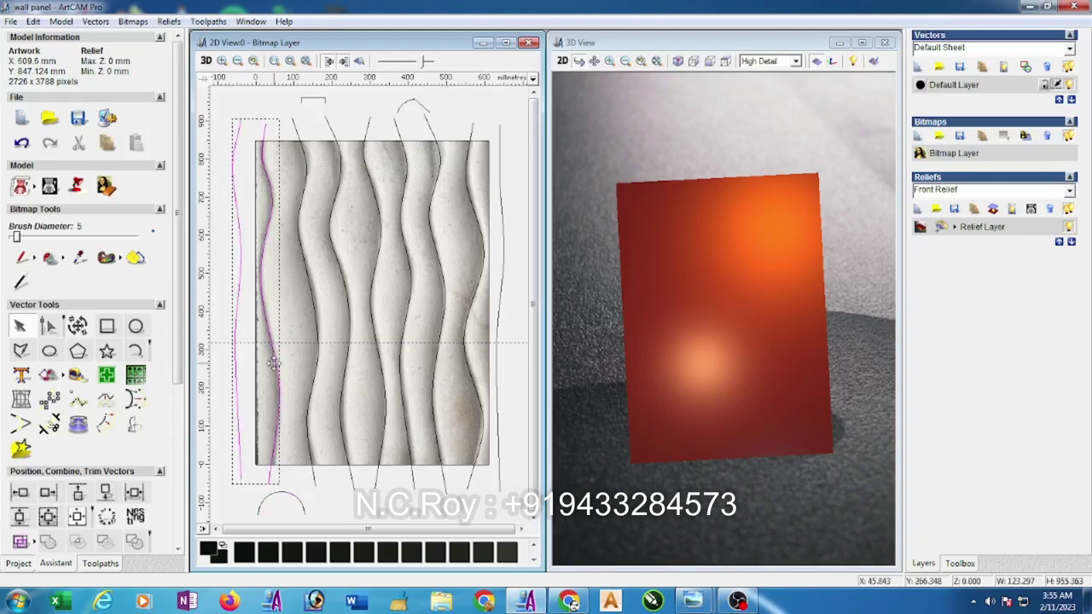
pyautogui.scroll(-5, 109, 478)
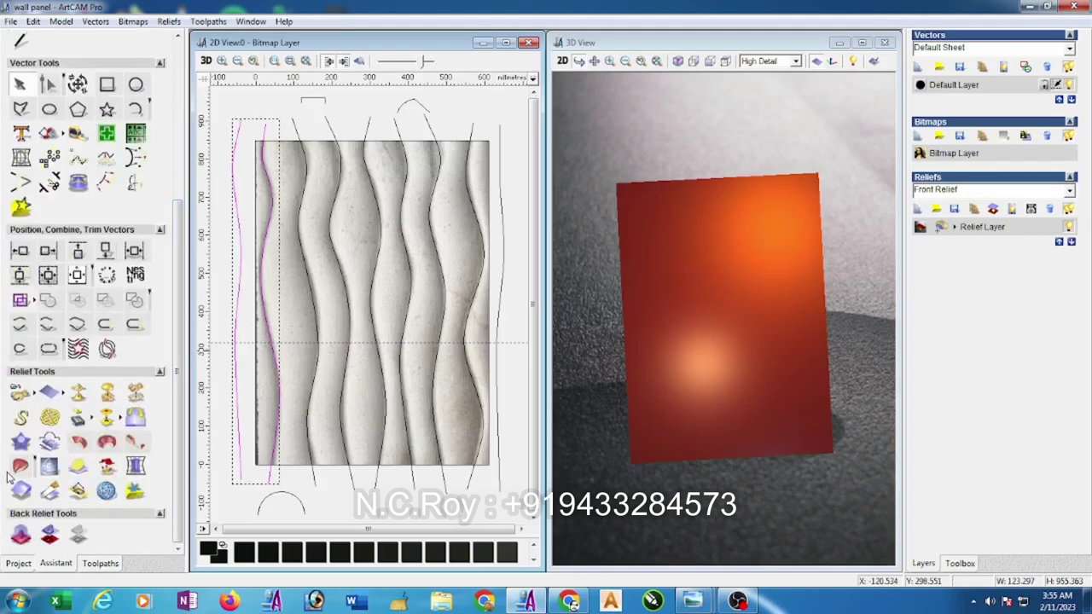
pyautogui.click(19, 467)
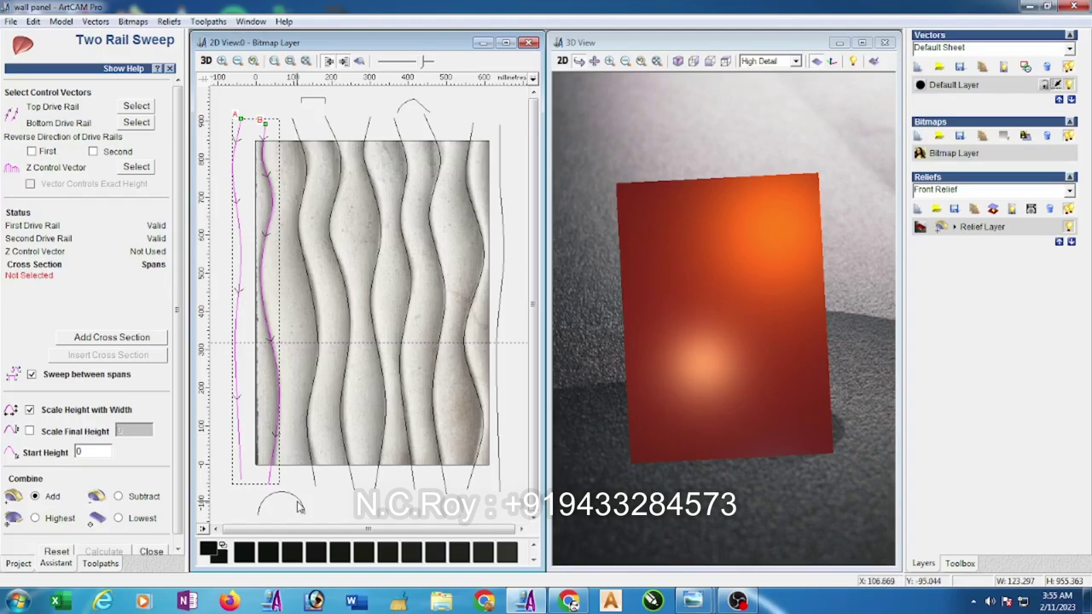
pyautogui.click(271, 493)
pyautogui.click(145, 341)
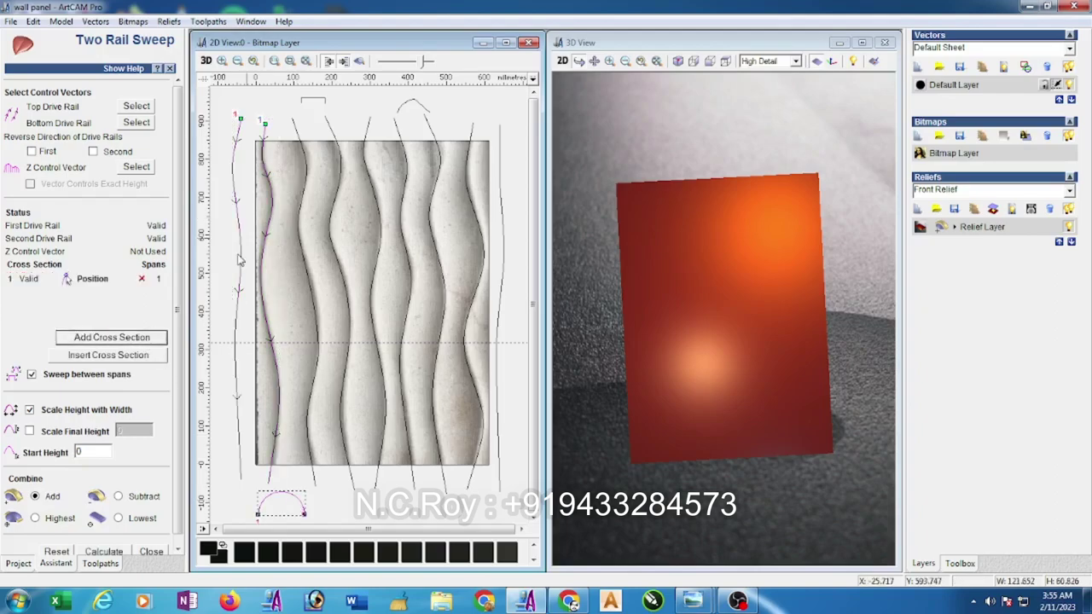
pyautogui.click(300, 106)
pyautogui.click(136, 167)
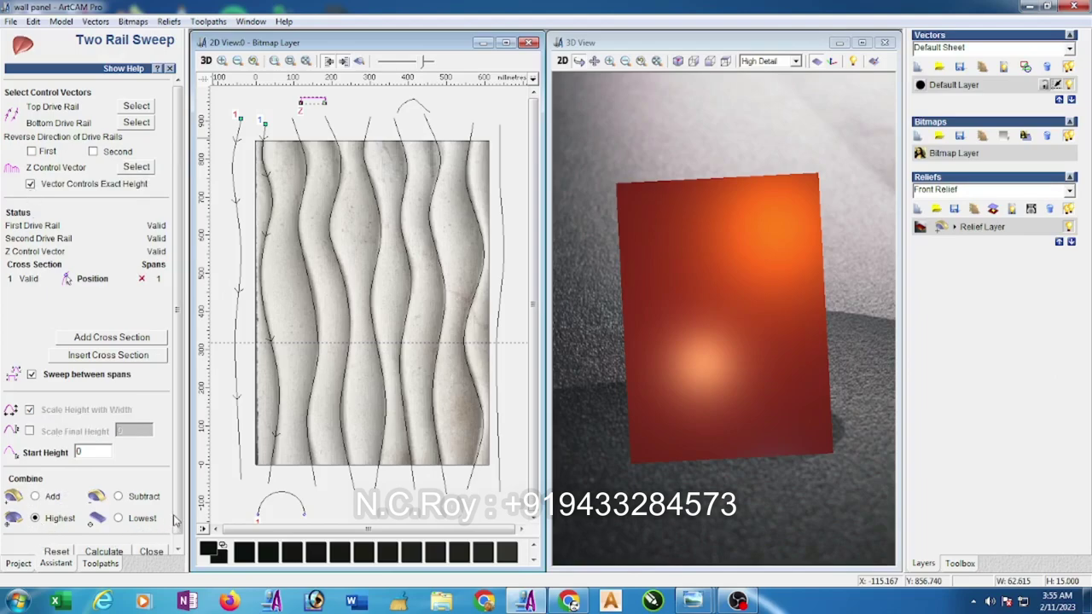
pyautogui.scroll(-1, 173, 520)
pyautogui.click(111, 544)
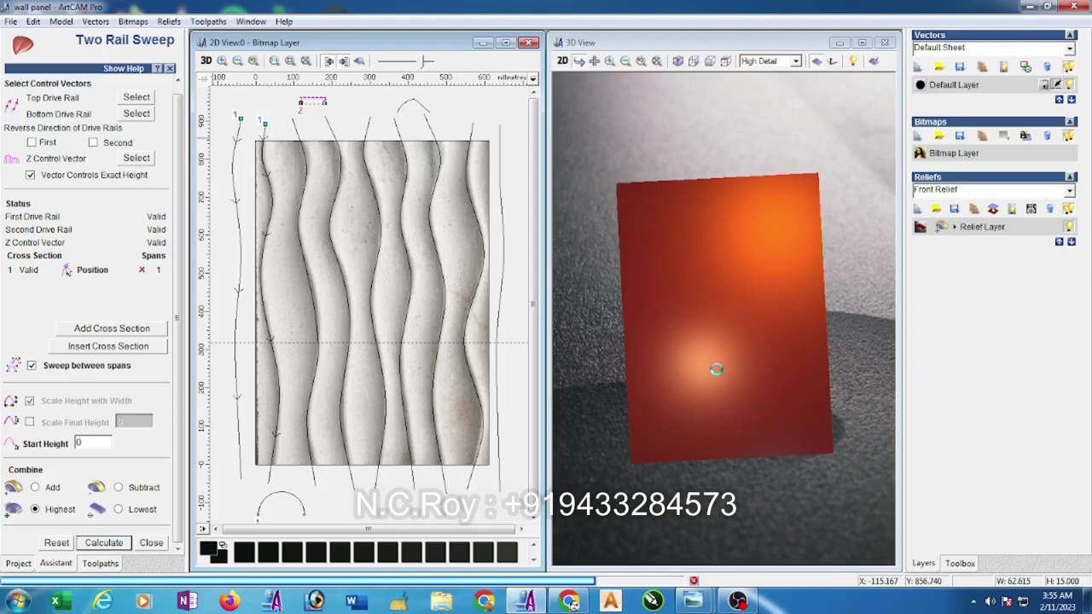
# Sweep the second and third wave strips between the next two pairs of wave rails.
pyautogui.click(276, 405)
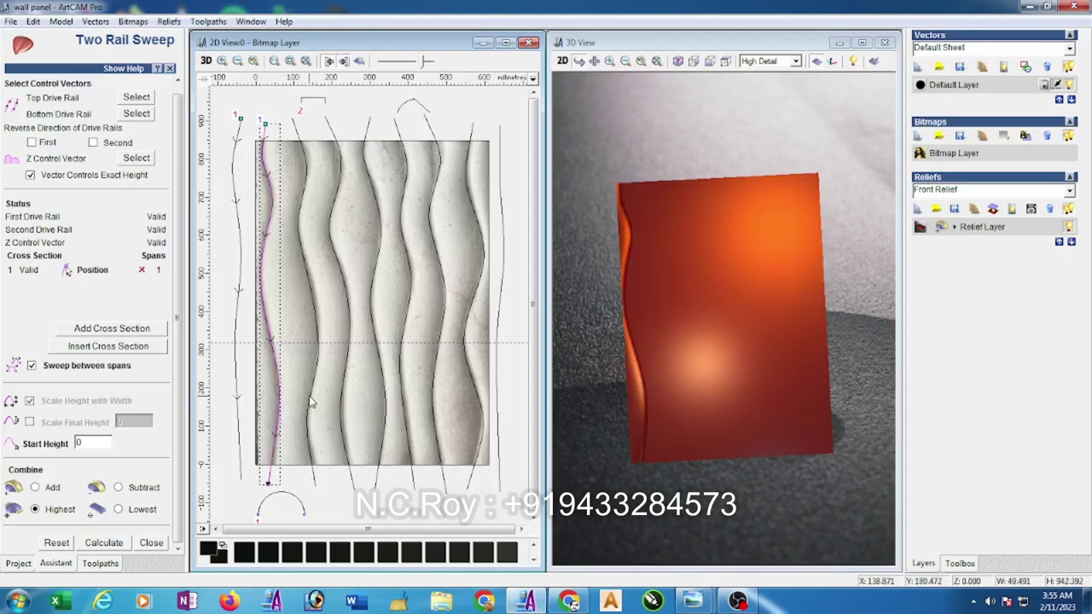
pyautogui.keyDown('shift'); pyautogui.click(308, 400); pyautogui.keyUp('shift')
pyautogui.click(137, 98)
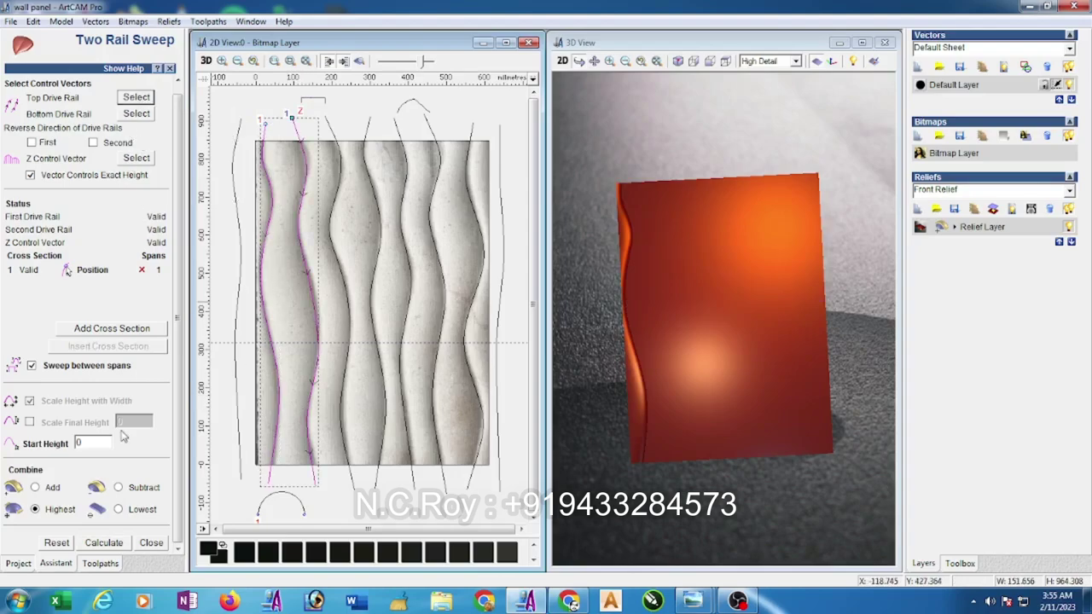
pyautogui.click(118, 547)
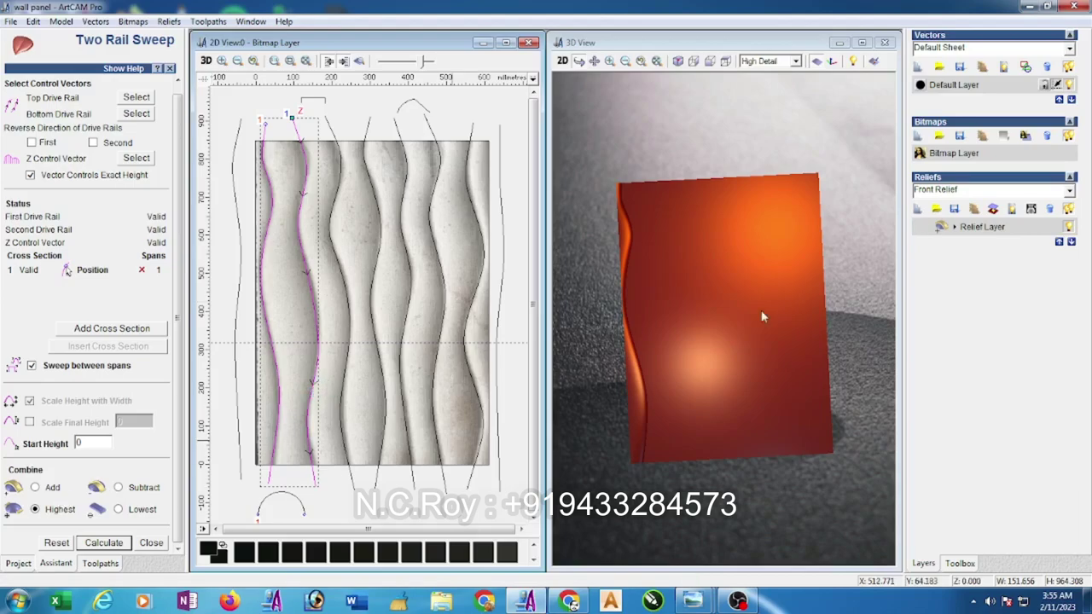
pyautogui.click(317, 386)
pyautogui.keyDown('shift'); pyautogui.click(341, 385); pyautogui.keyUp('shift')
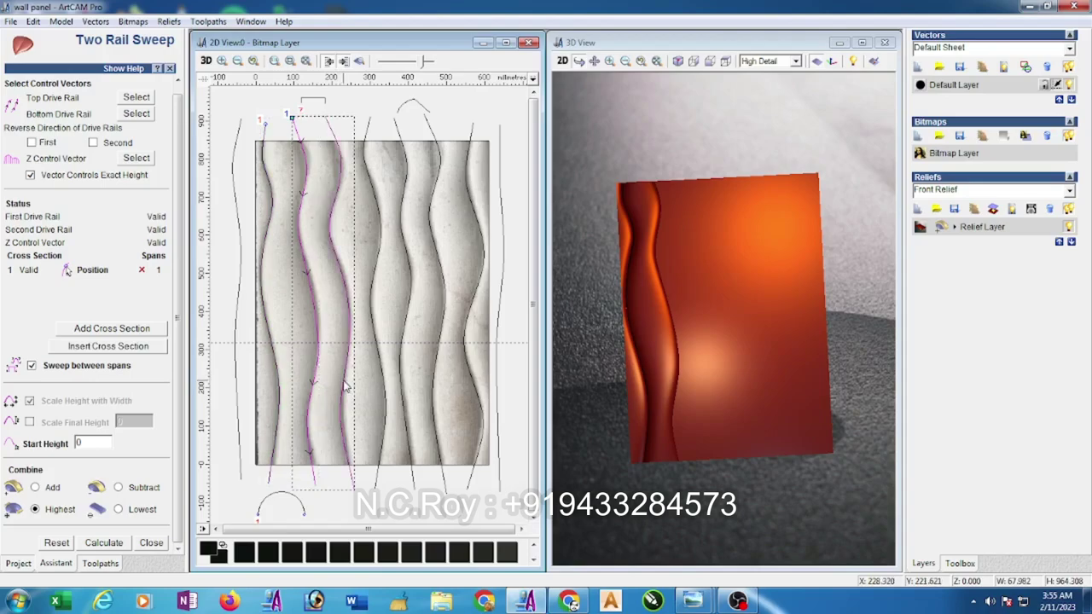
pyautogui.click(141, 99)
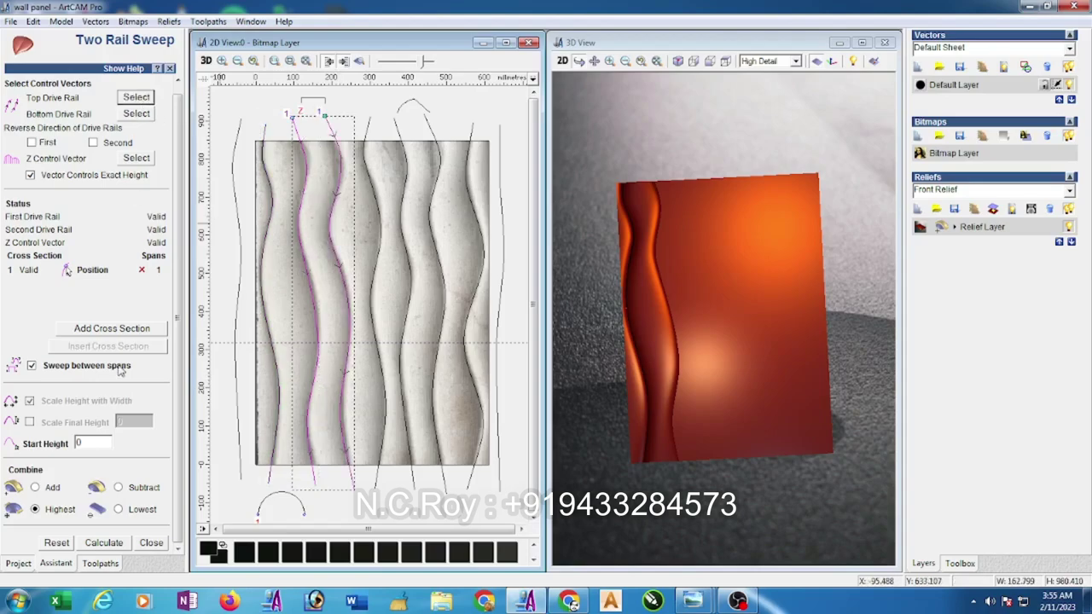
pyautogui.click(104, 543)
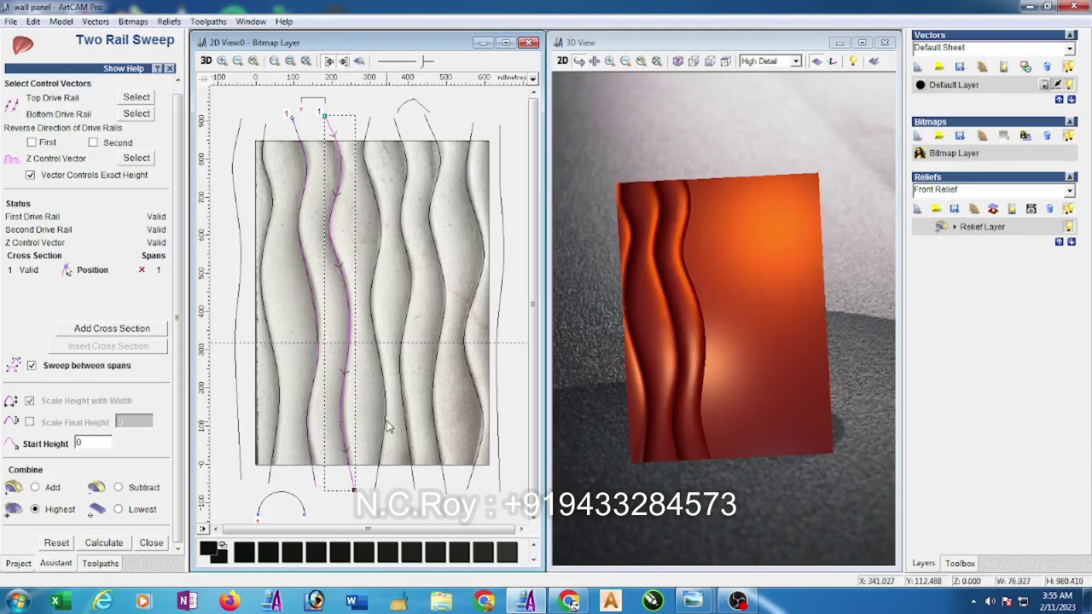
# Sweep the next two wave strips between successive pairs of wave rails.
pyautogui.keyDown('shift'); pyautogui.click(386, 427); pyautogui.keyUp('shift')
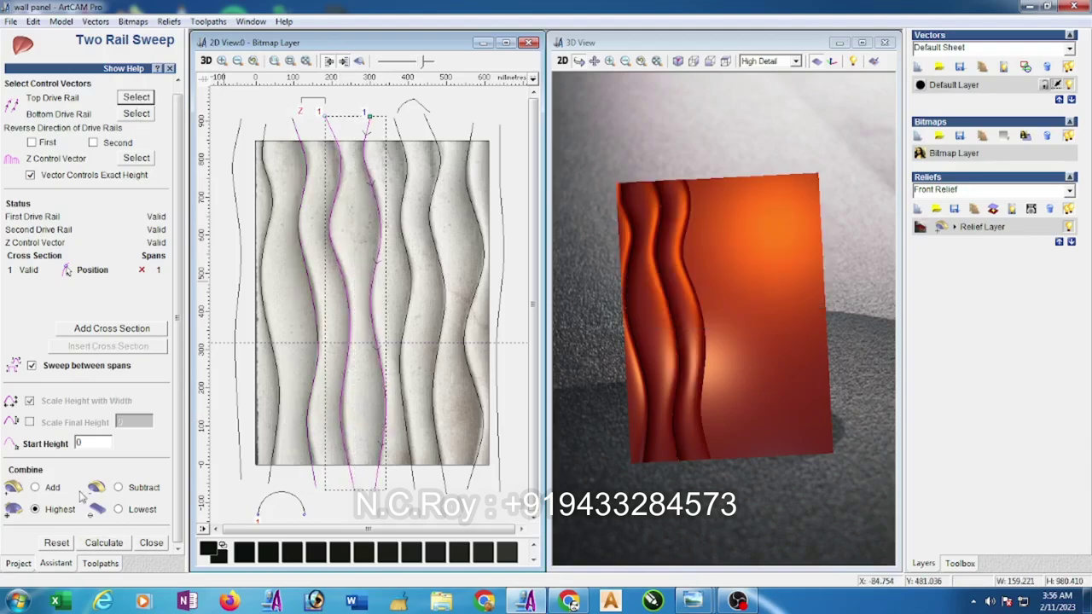
pyautogui.click(114, 544)
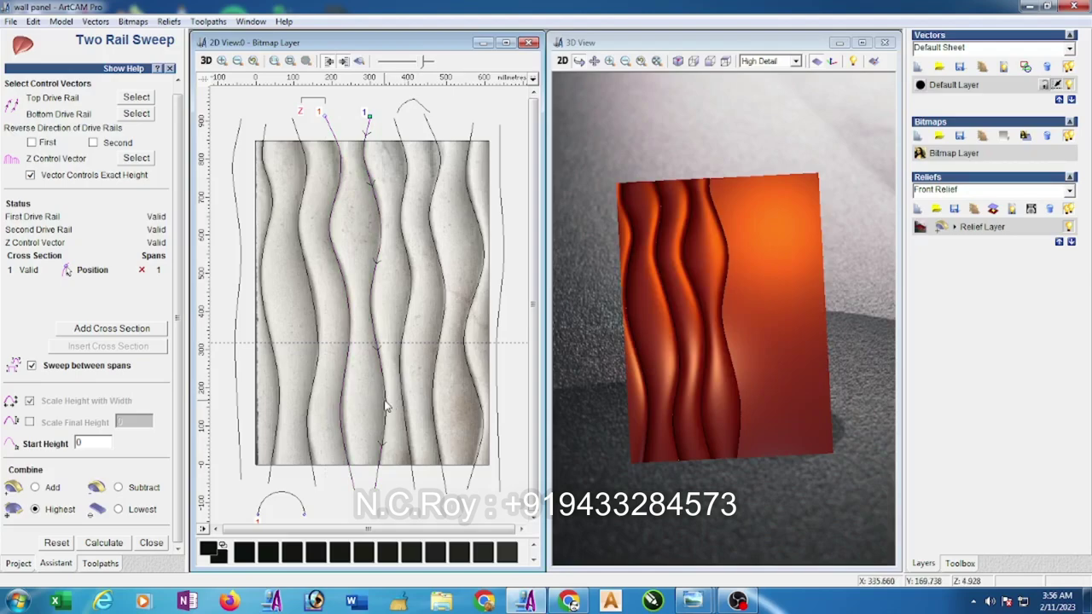
pyautogui.click(395, 412)
pyautogui.keyDown('shift'); pyautogui.click(410, 409); pyautogui.keyUp('shift')
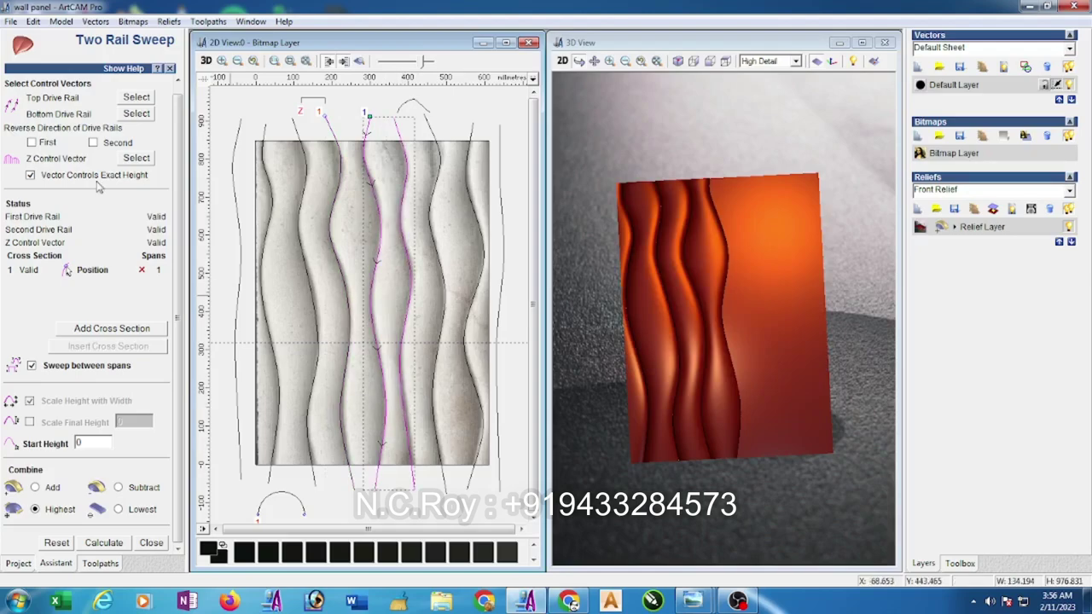
pyautogui.click(122, 100)
pyautogui.click(109, 543)
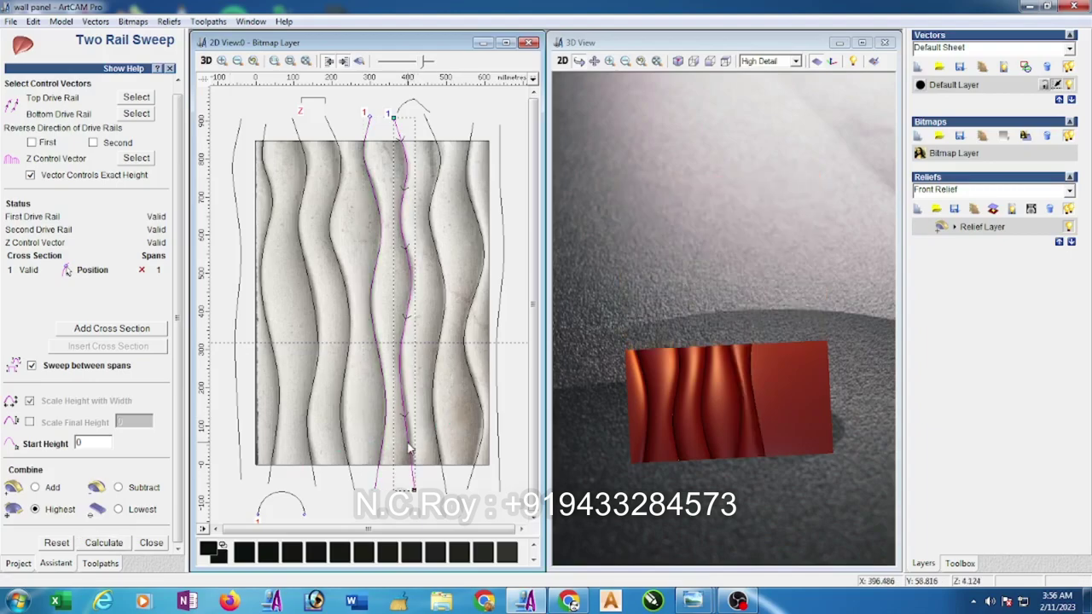
# Sweep the last wave strips up to the straight right-edge rail.
pyautogui.click(439, 452)
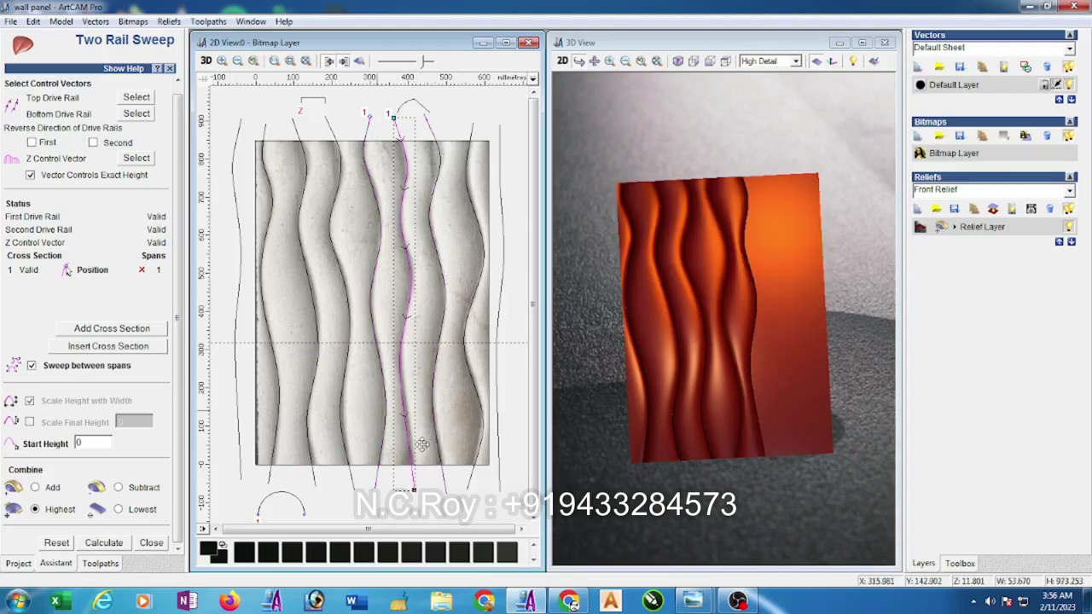
pyautogui.click(137, 97)
pyautogui.click(104, 543)
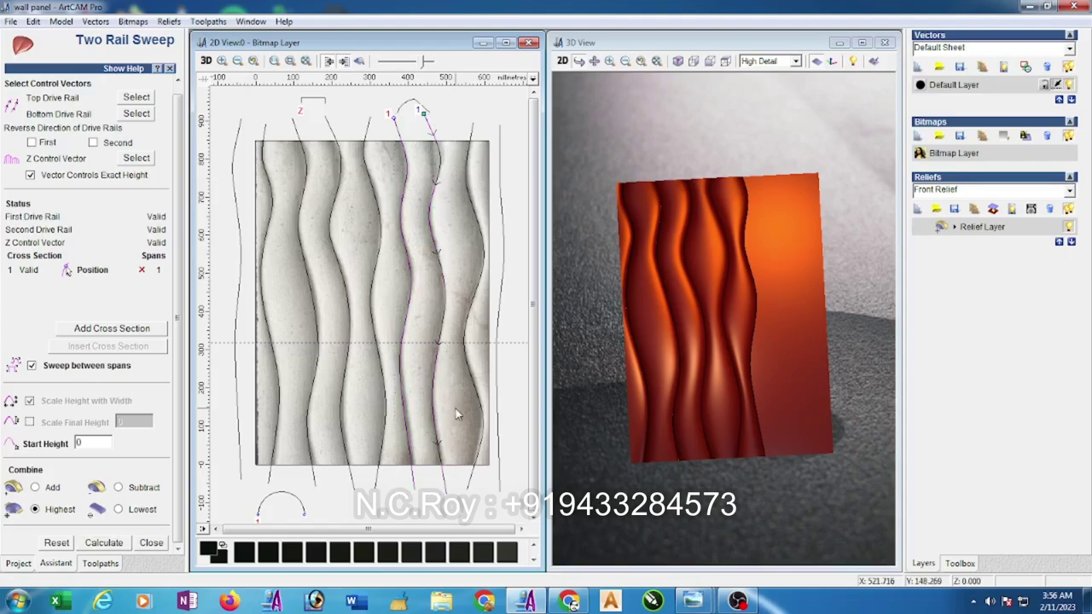
pyautogui.click(436, 404)
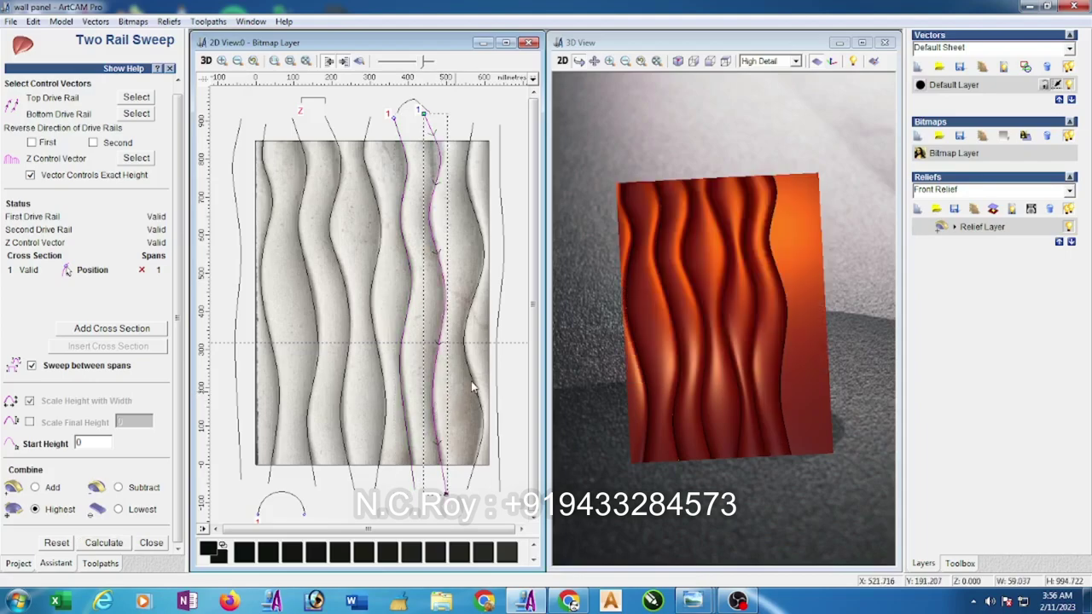
pyautogui.click(473, 388)
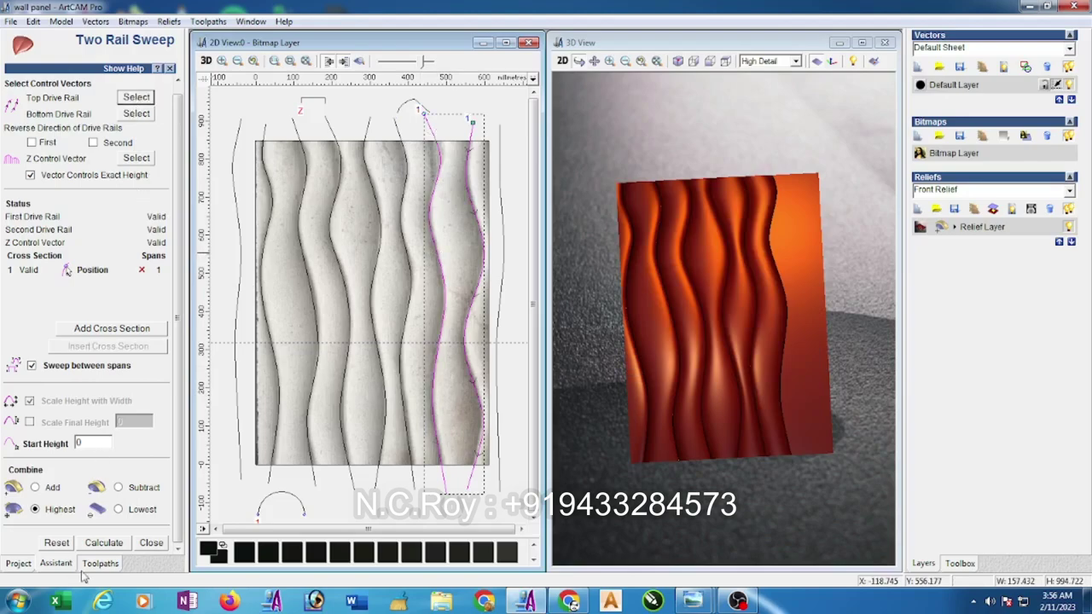
pyautogui.click(102, 544)
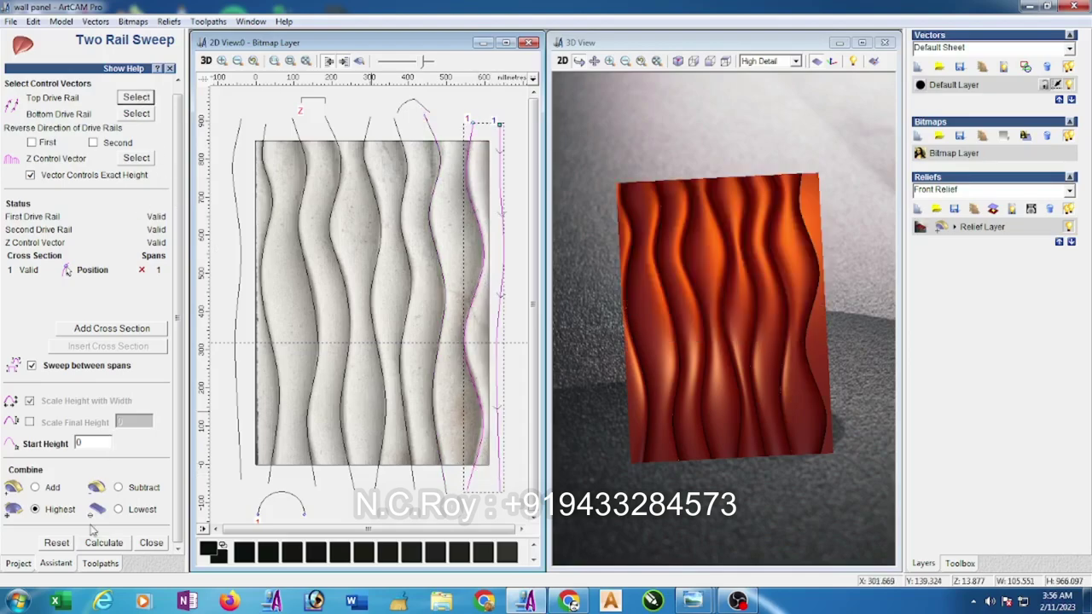
pyautogui.click(105, 545)
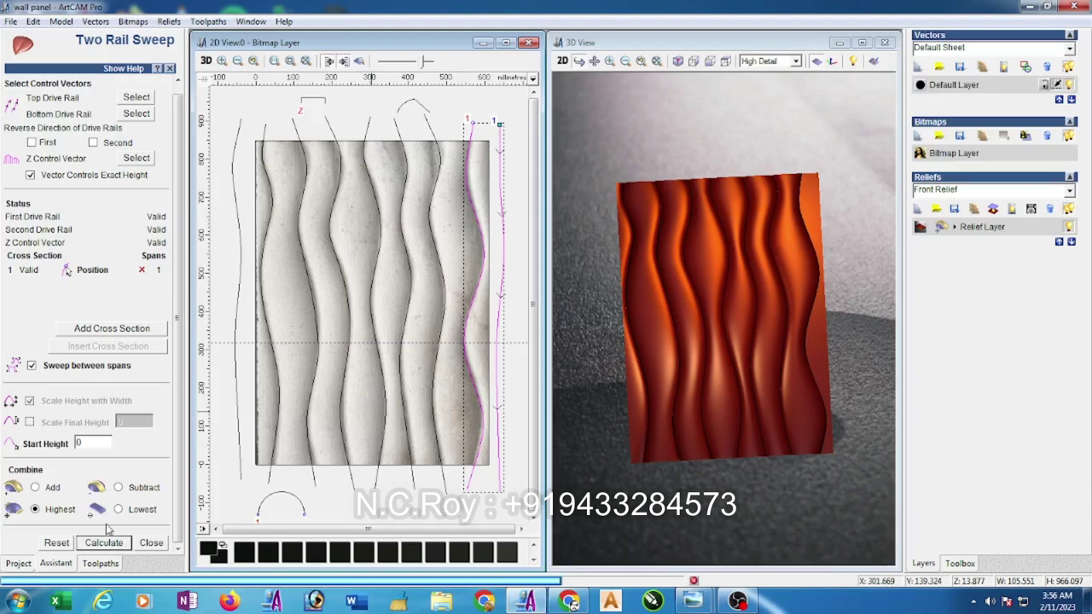
# Close Two Rail Sweep, inspect the relief in a maximized 3D view, and open Smooth Relief.
pyautogui.click(151, 543)
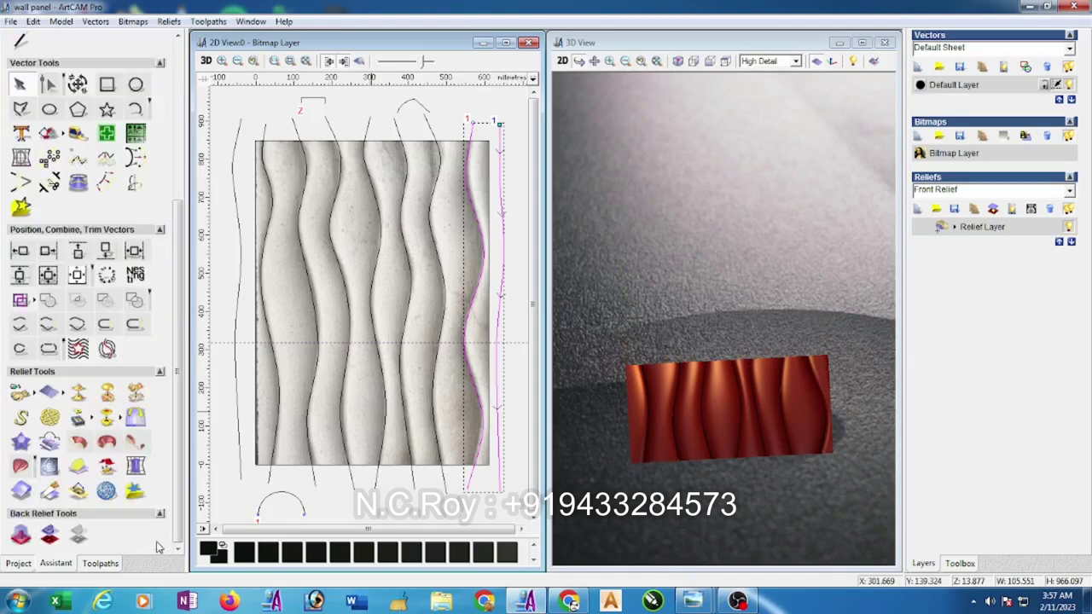
pyautogui.click(860, 43)
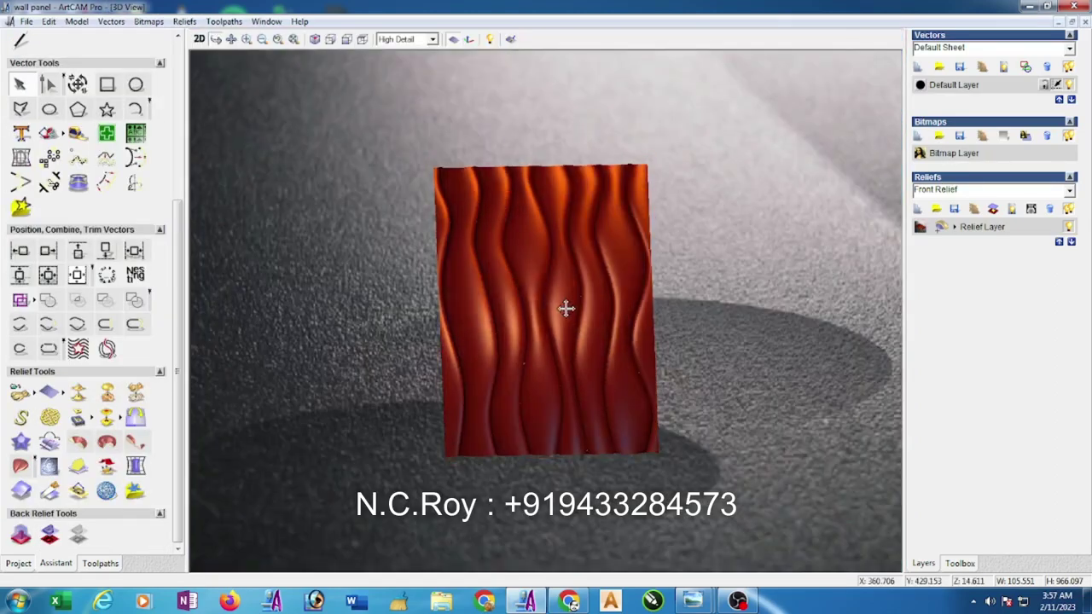
pyautogui.moveTo(565, 306); pyautogui.dragTo(583, 219)
pyautogui.scroll(3, 574, 334)
pyautogui.moveTo(573, 334)
pyautogui.mouseDown()
pyautogui.moveTo(518, 419)
pyautogui.moveTo(575, 392)
pyautogui.mouseUp()
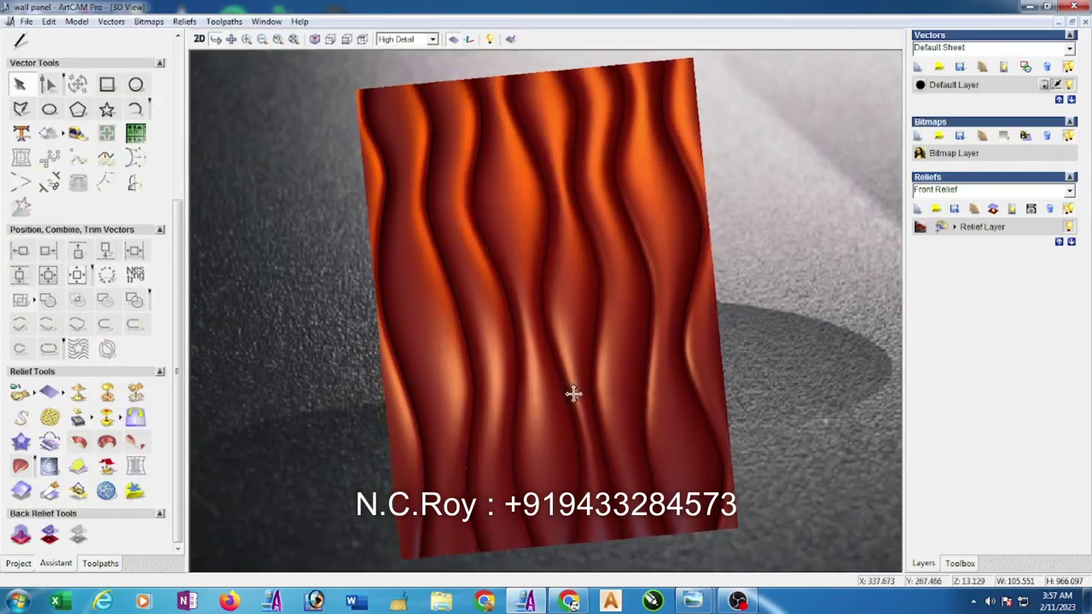
pyautogui.click(79, 394)
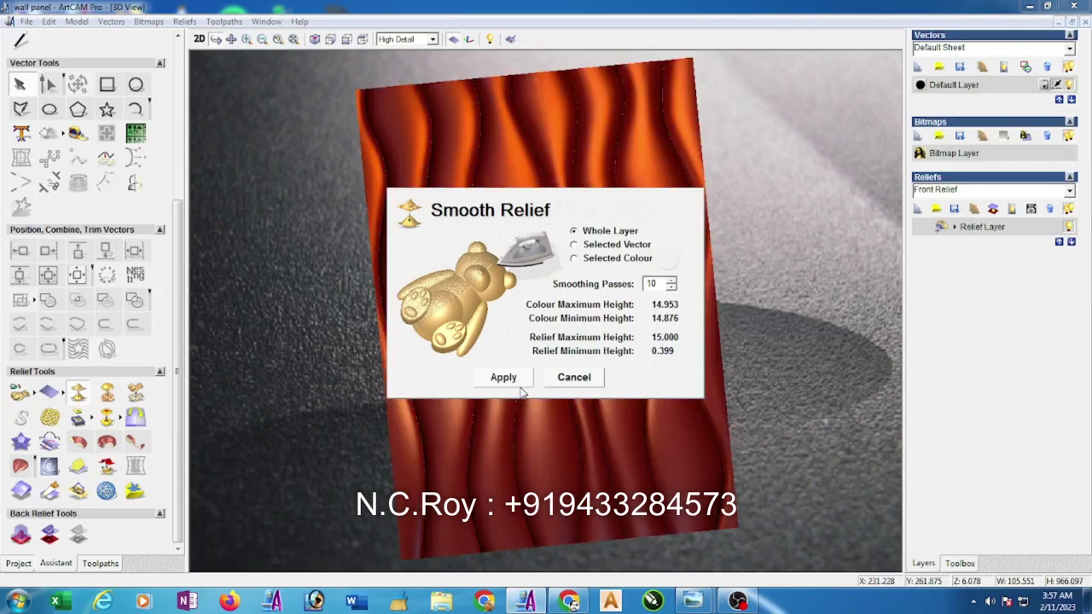
# Close Smooth Relief, hide the first relief layer, and add a new empty relief layer.
pyautogui.click(580, 383)
pyautogui.moveTo(649, 340)
pyautogui.mouseDown()
pyautogui.moveTo(585, 328)
pyautogui.moveTo(597, 400)
pyautogui.mouseUp()
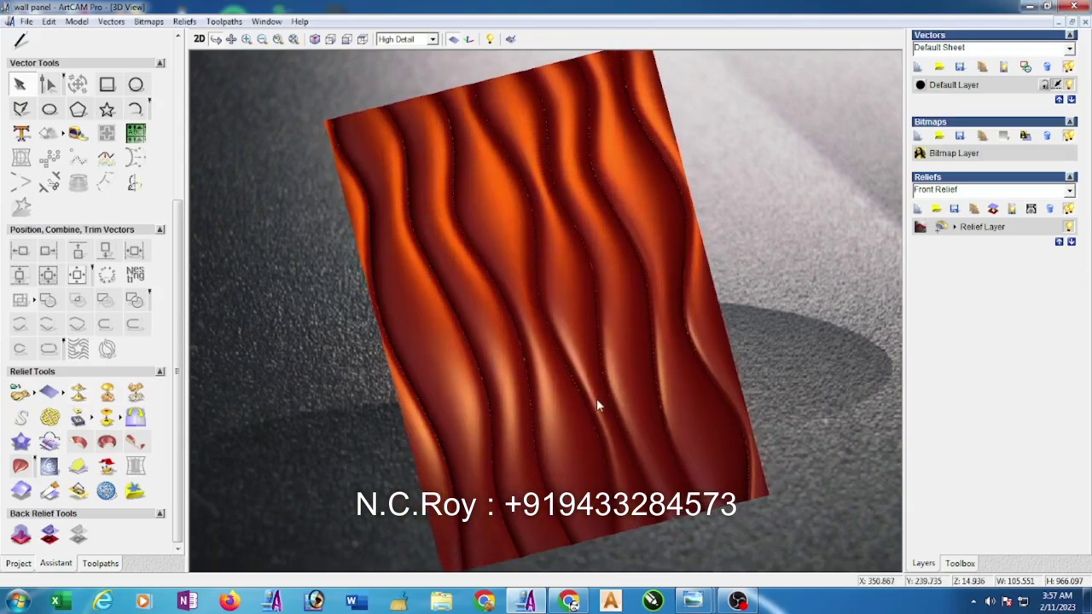
pyautogui.click(1068, 227)
pyautogui.click(917, 208)
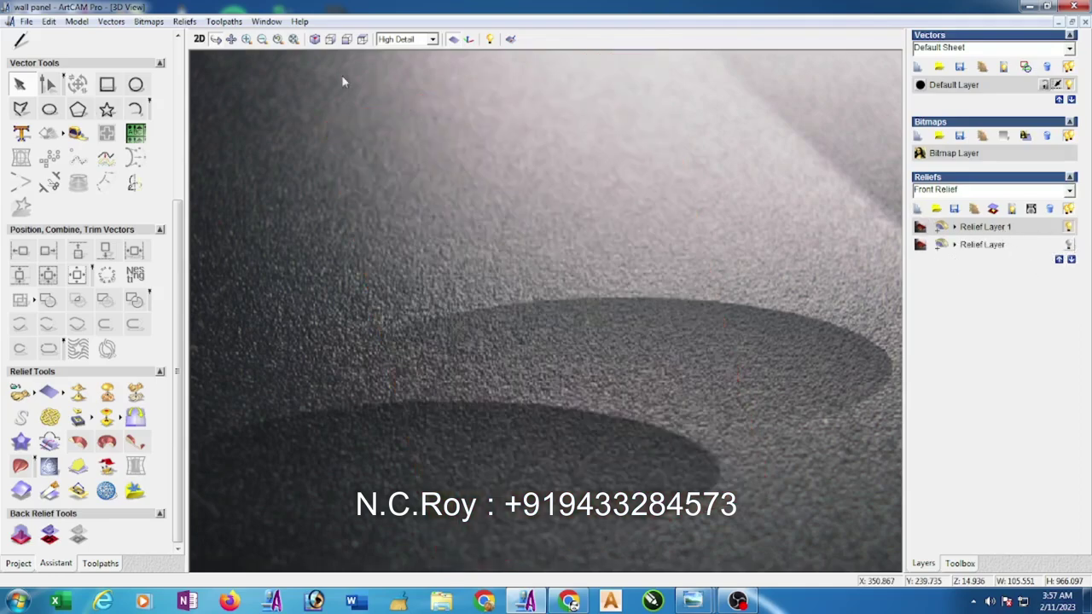
# Tile the 2D and 3D windows and start a Two Rail Sweep on the two leftmost wave curves.
pyautogui.click(266, 21)
pyautogui.click(282, 54)
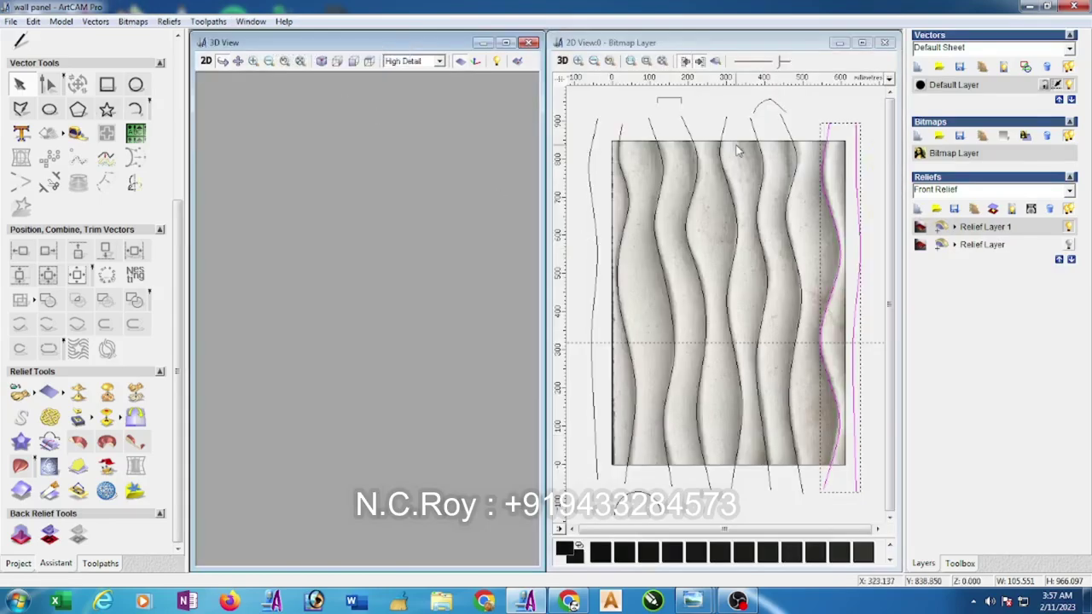
pyautogui.click(594, 169)
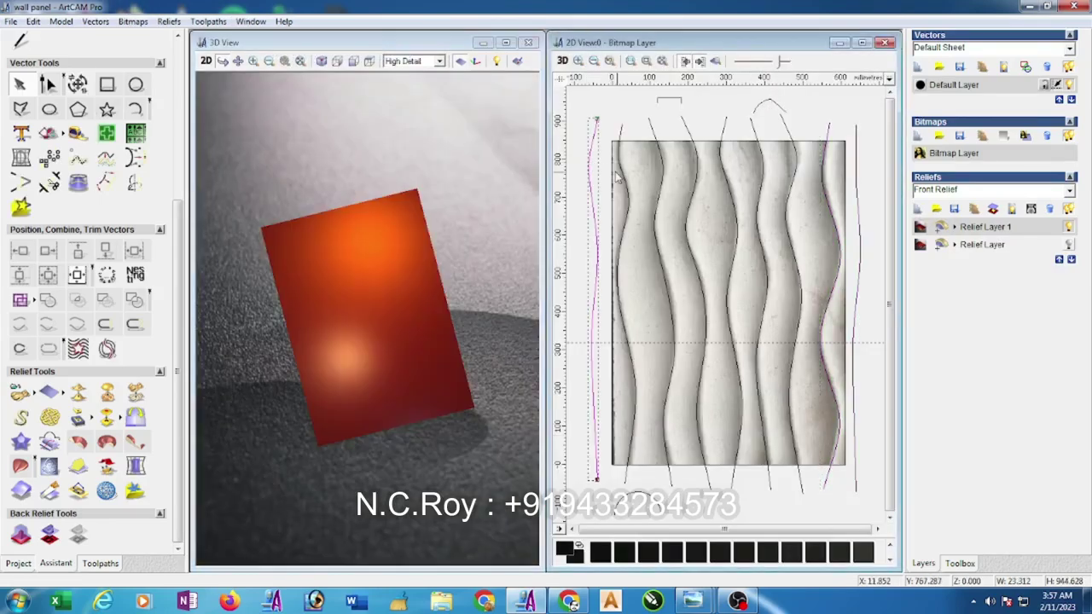
pyautogui.keyDown('shift'); pyautogui.click(618, 177); pyautogui.keyUp('shift')
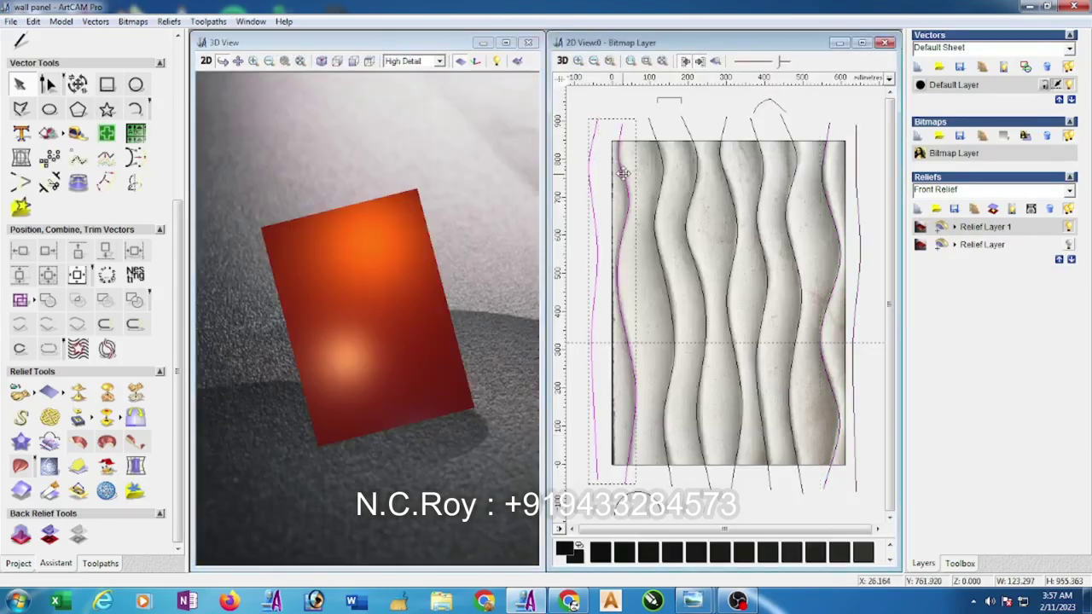
pyautogui.click(22, 464)
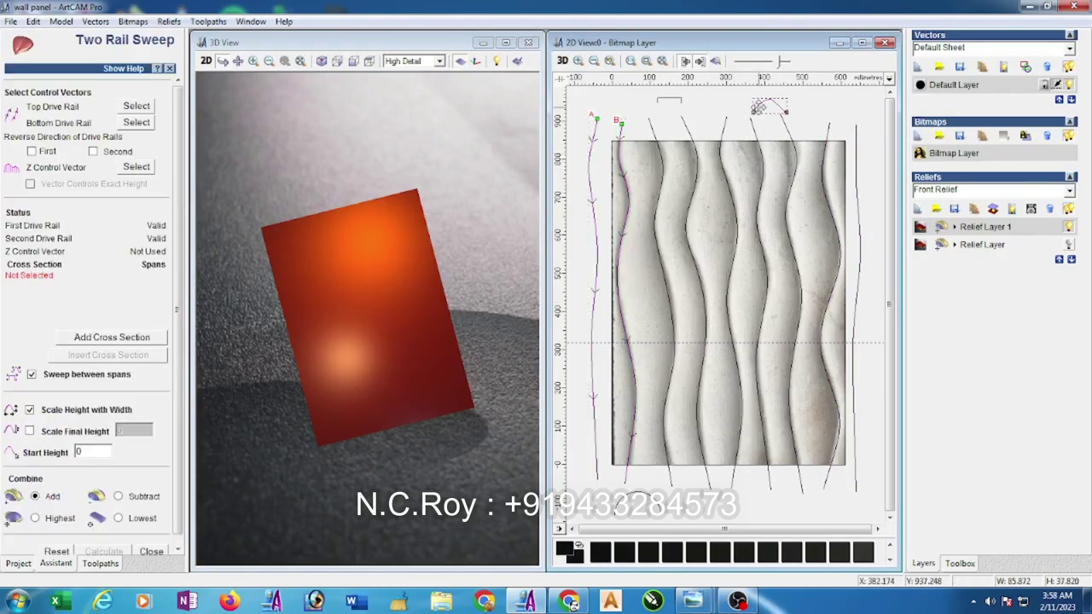
# Sweep the small arc along the leftmost rails, with the top vector setting exact height.
pyautogui.click(117, 341)
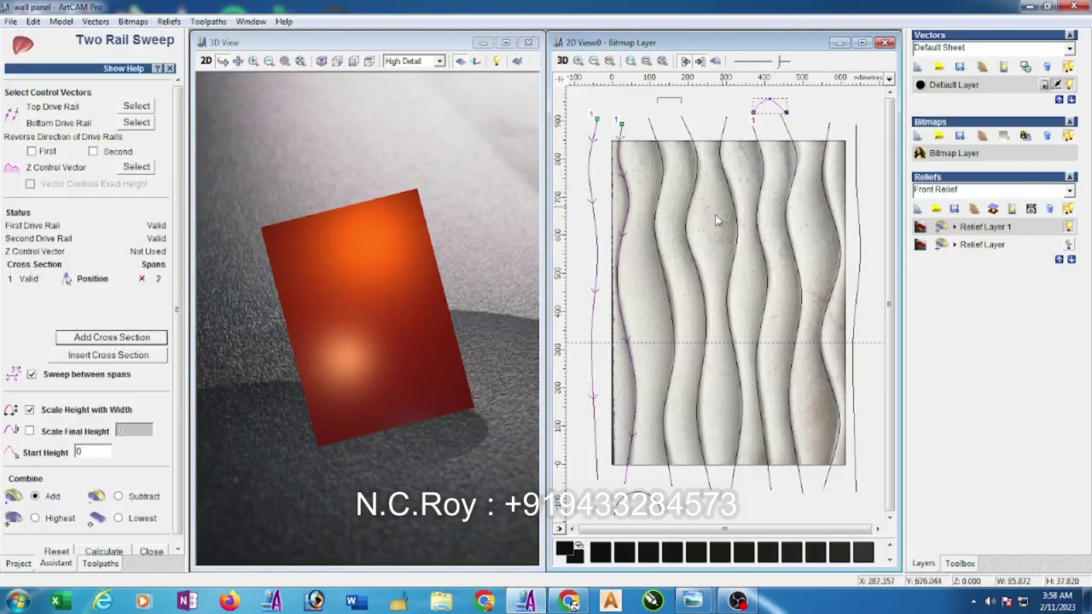
pyautogui.click(668, 101)
pyautogui.click(137, 167)
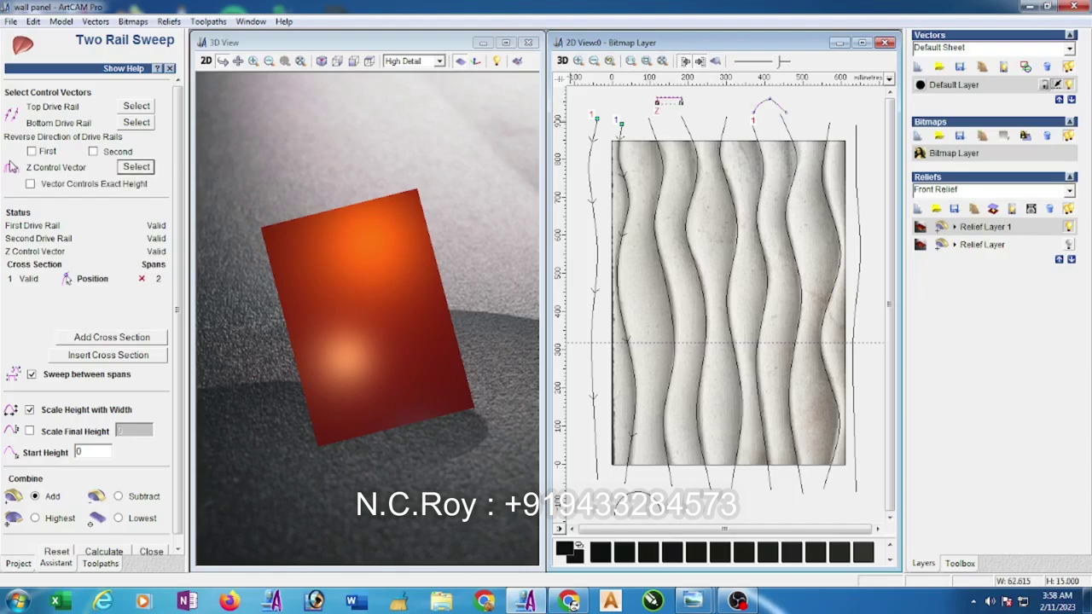
pyautogui.click(31, 184)
pyautogui.scroll(-1, 171, 486)
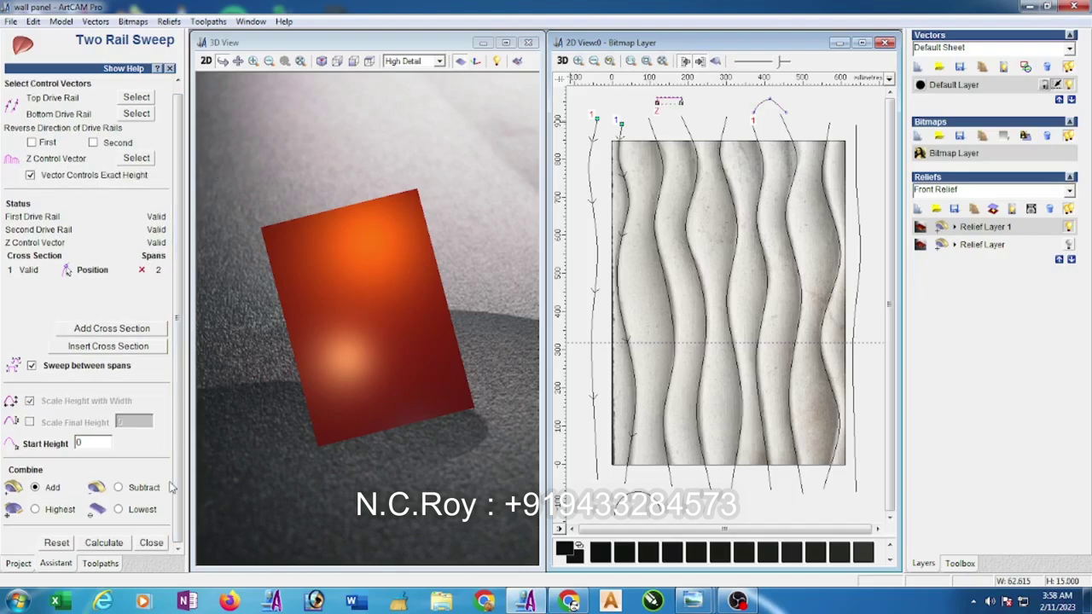
pyautogui.click(101, 544)
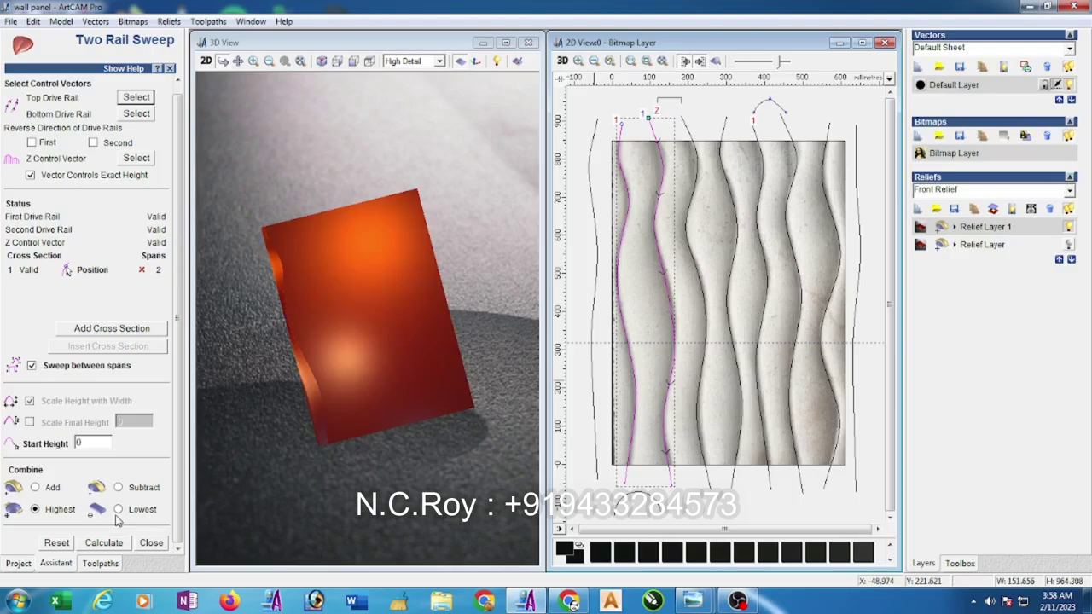
pyautogui.click(103, 542)
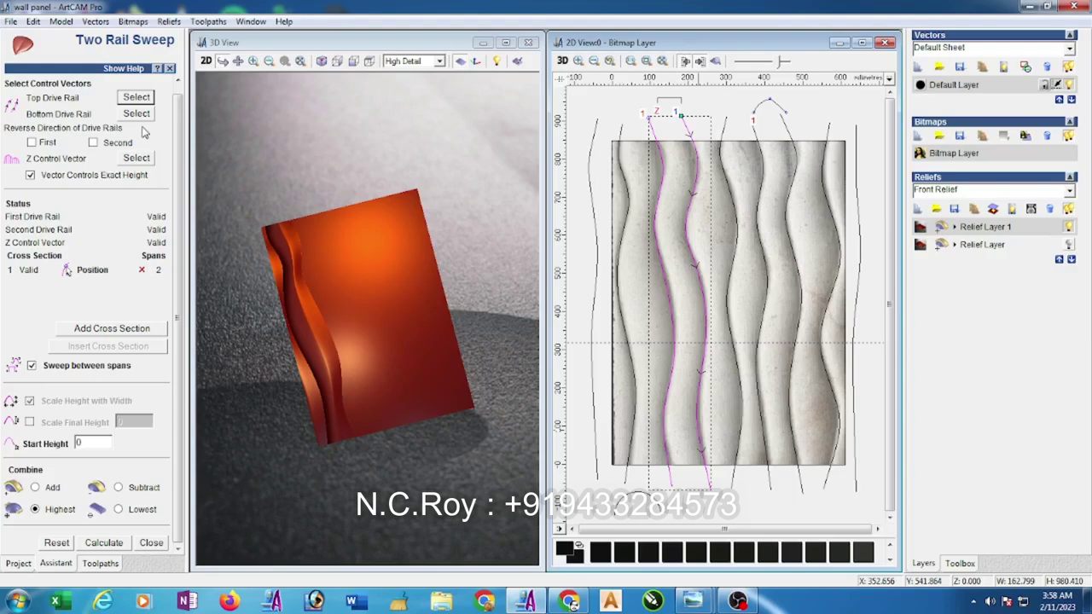
pyautogui.press('Return')
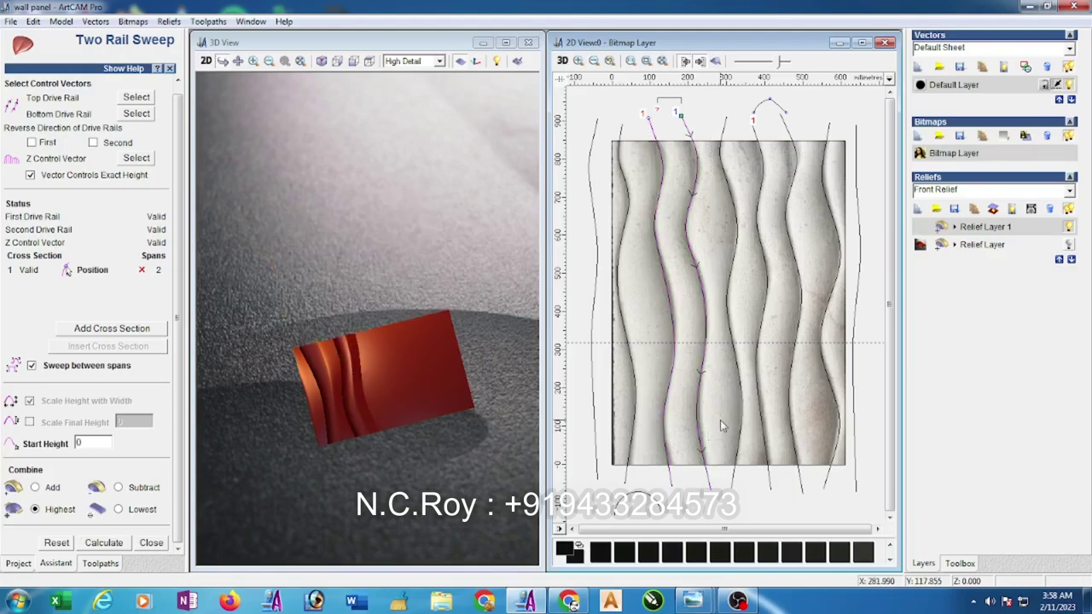
# Sweep three more wave strips between successive pairs of wavy rails toward the panel's middle.
pyautogui.click(701, 433)
pyautogui.keyDown('shift'); pyautogui.click(730, 450); pyautogui.keyUp('shift')
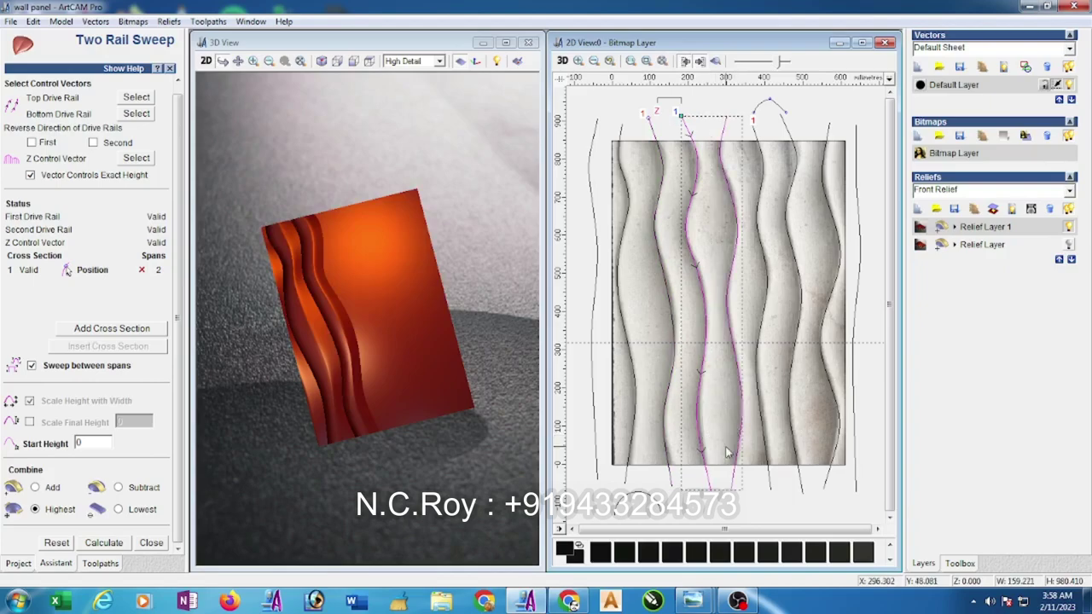
pyautogui.click(139, 100)
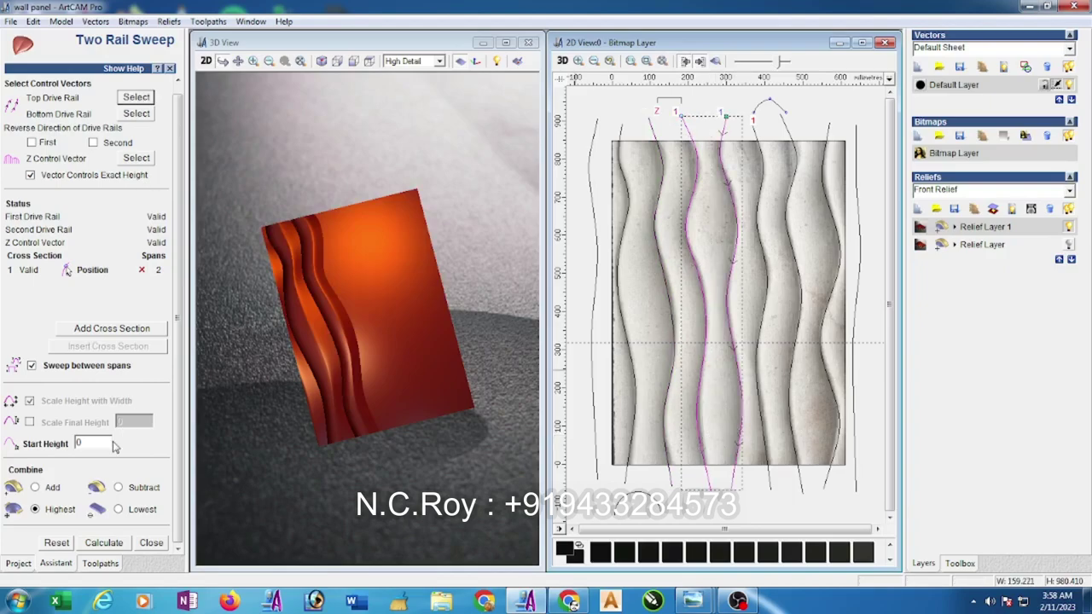
pyautogui.click(106, 545)
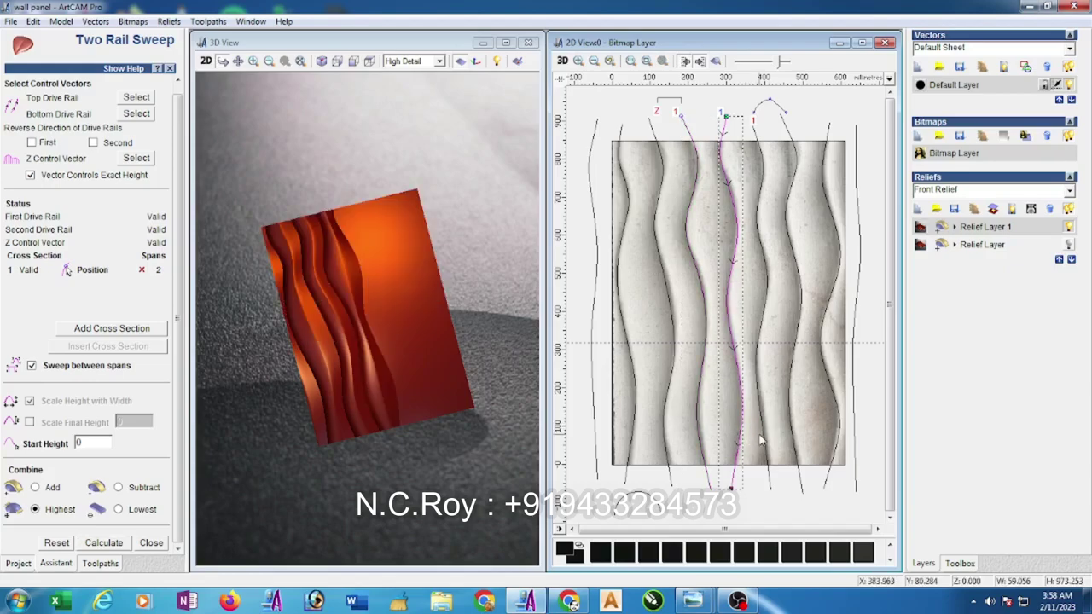
pyautogui.keyDown('shift'); pyautogui.click(761, 440); pyautogui.keyUp('shift')
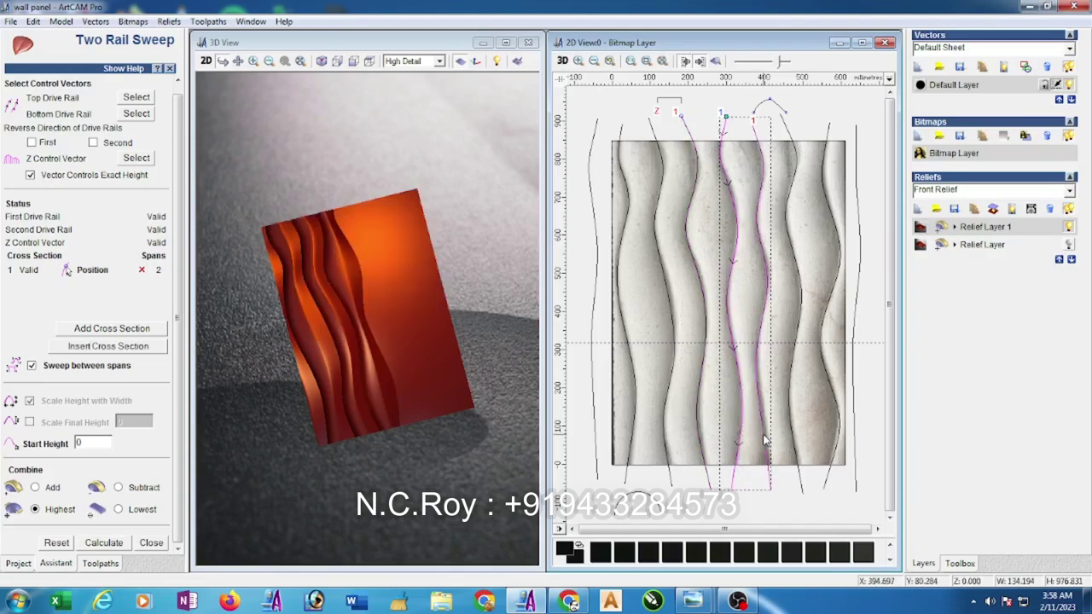
pyautogui.click(140, 99)
pyautogui.click(110, 544)
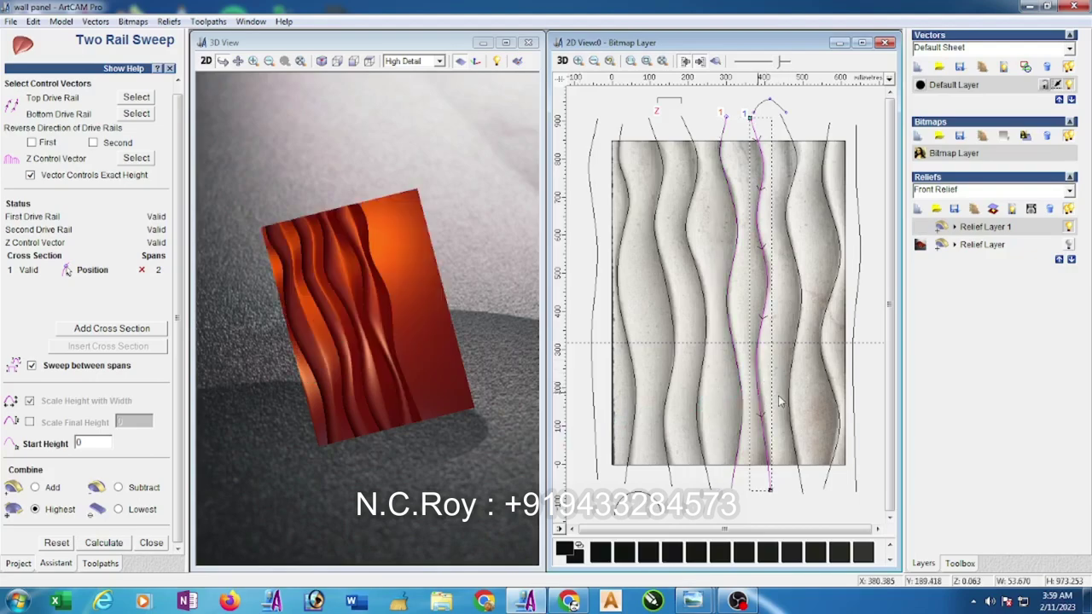
pyautogui.click(786, 402)
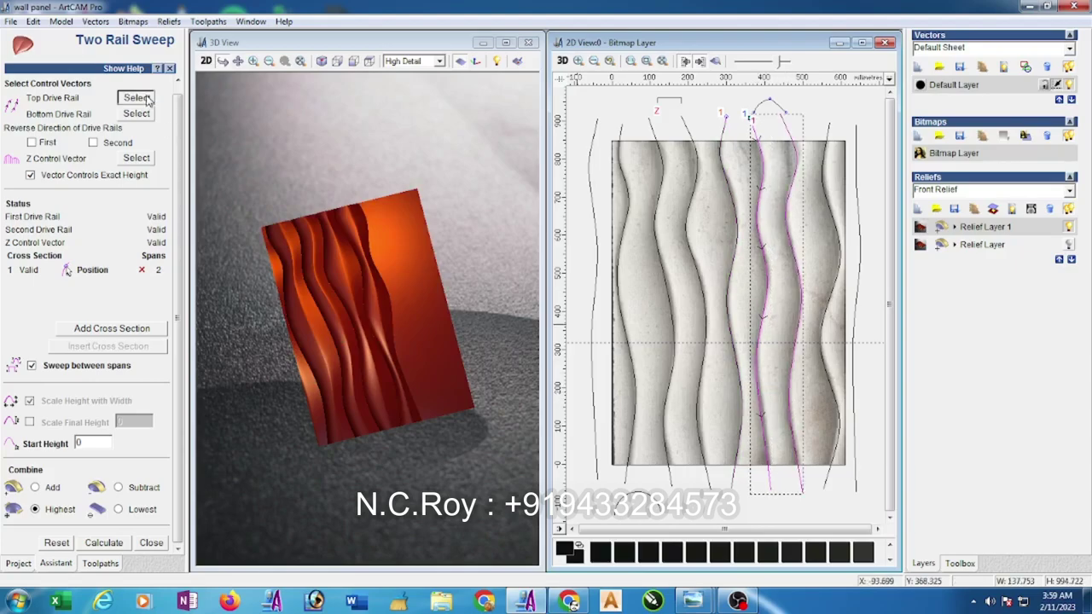
pyautogui.click(114, 542)
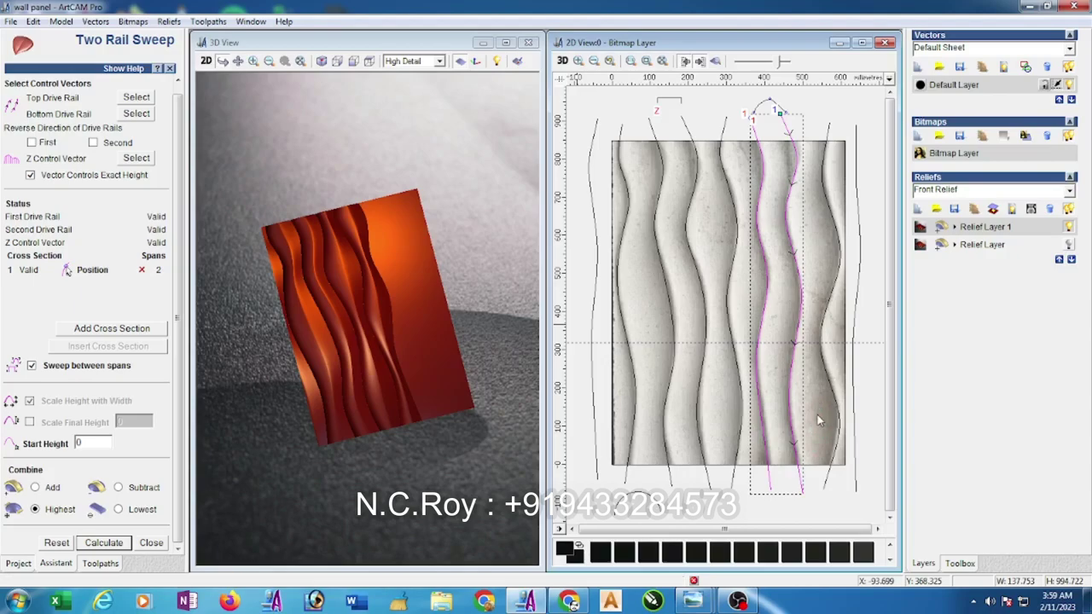
# Make the rightmost wavy vector a drive rail, sweep the final right-edge strips, and close Two Rail Sweep.
pyautogui.click(792, 438)
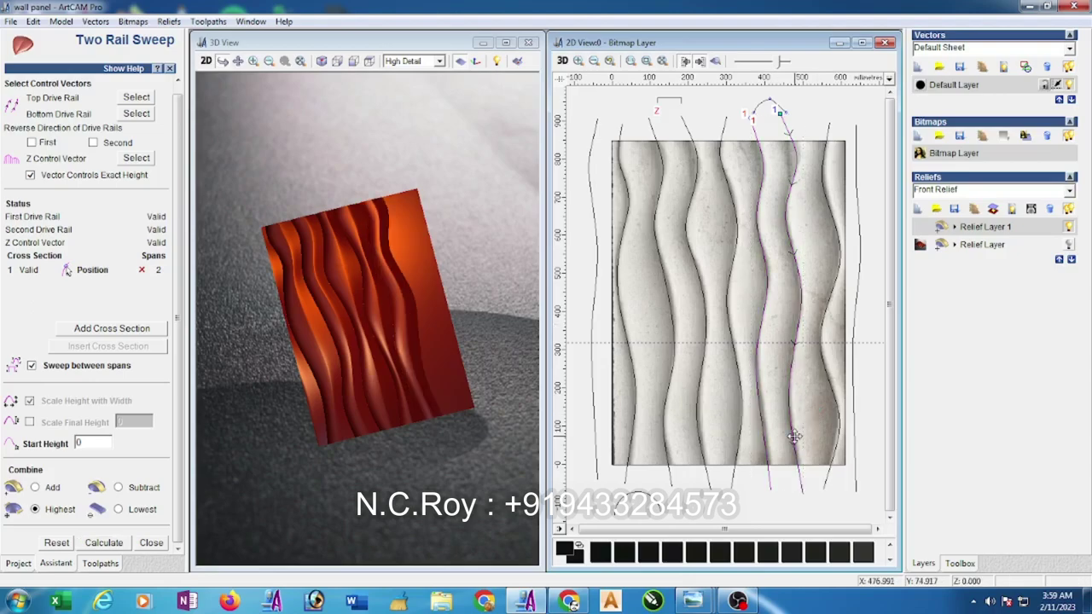
pyautogui.click(821, 395)
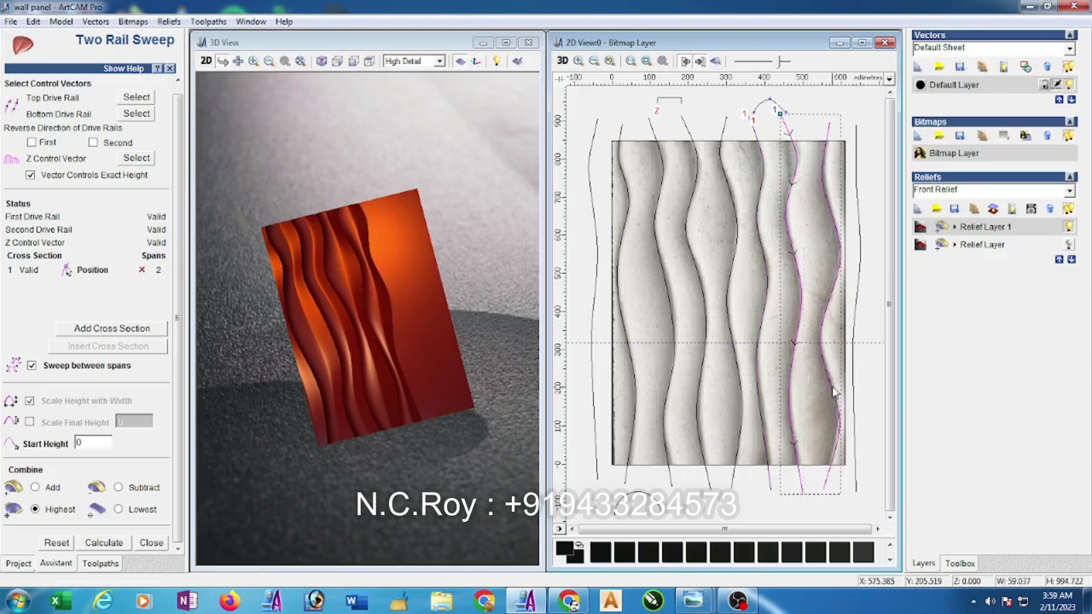
pyautogui.click(145, 112)
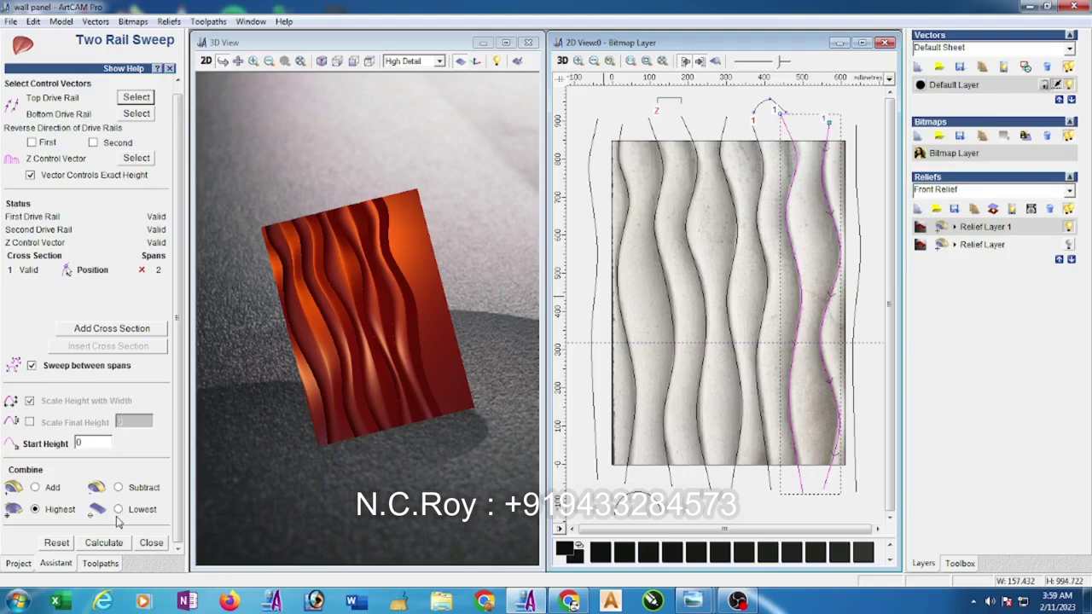
pyautogui.click(123, 543)
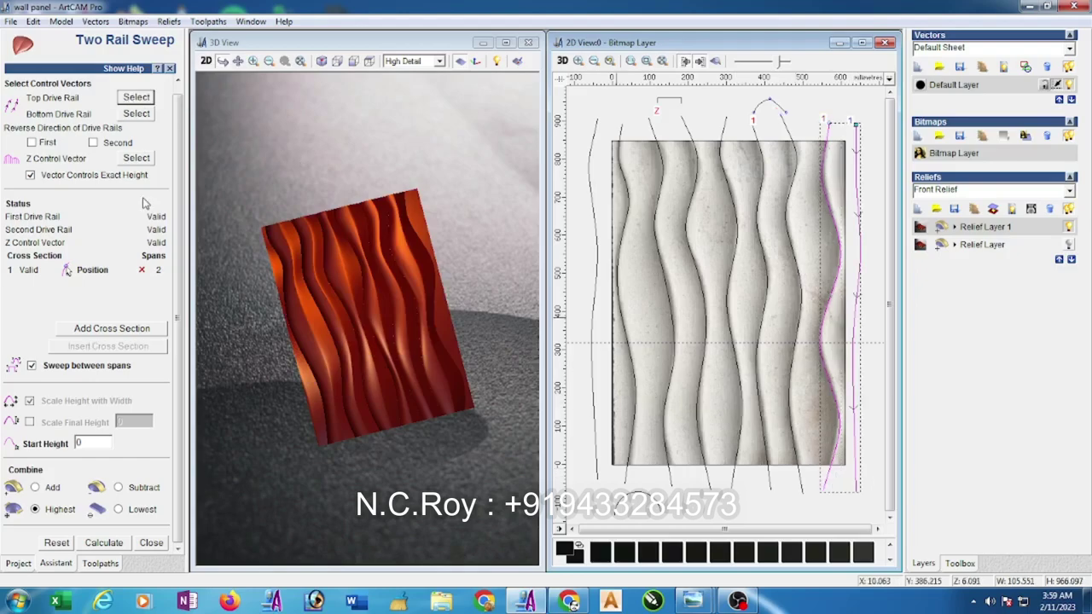
pyautogui.click(115, 546)
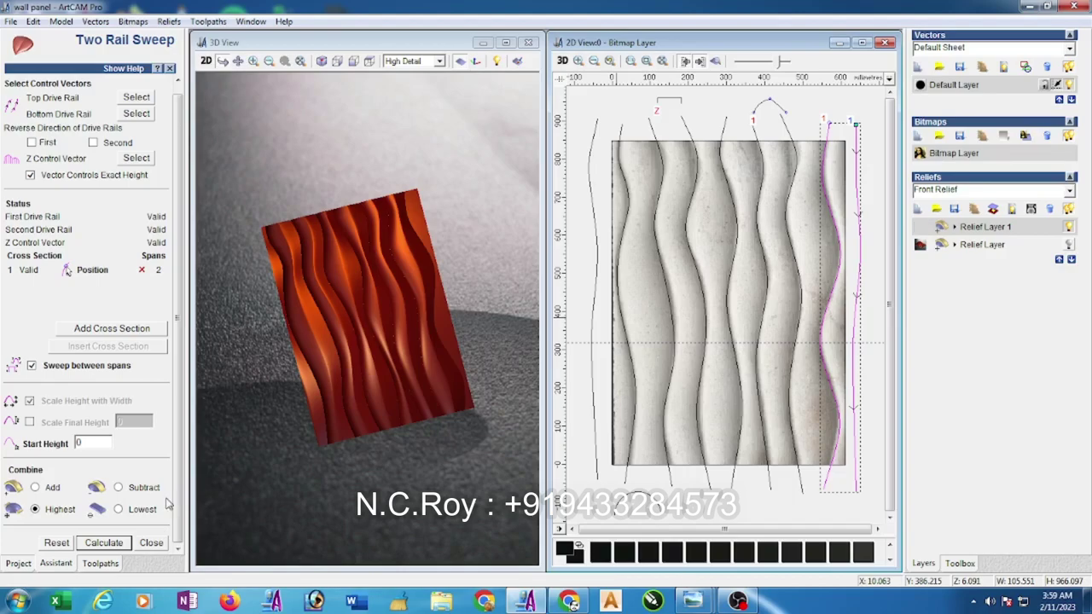
pyautogui.click(156, 543)
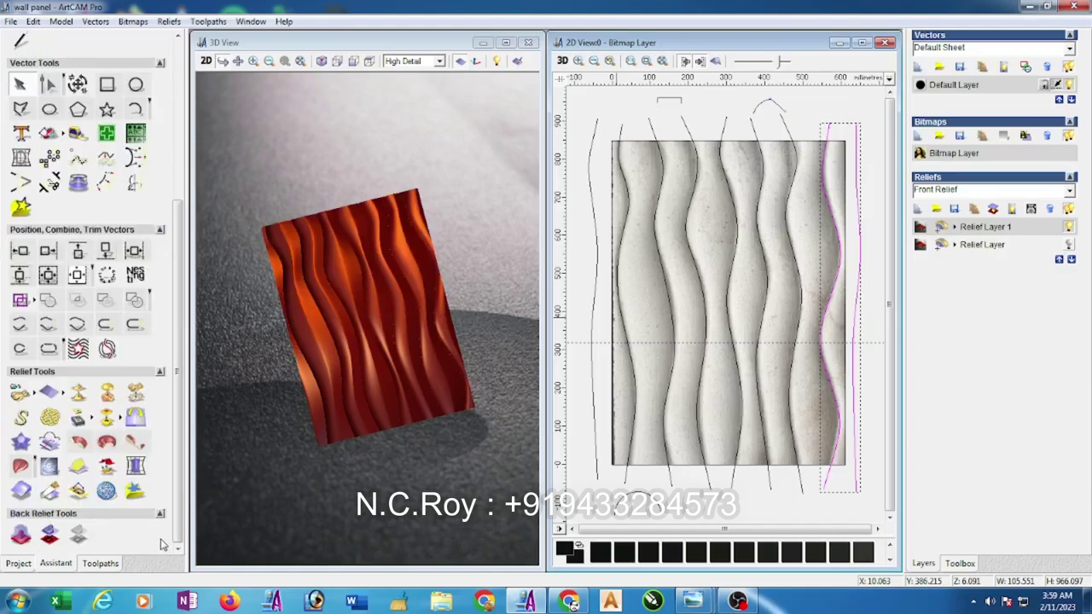
# Maximize and tilt the 3D view, then smooth Relief Layer 1 as a whole layer with 10 passes.
pyautogui.click(507, 42)
pyautogui.scroll(5, 497, 290)
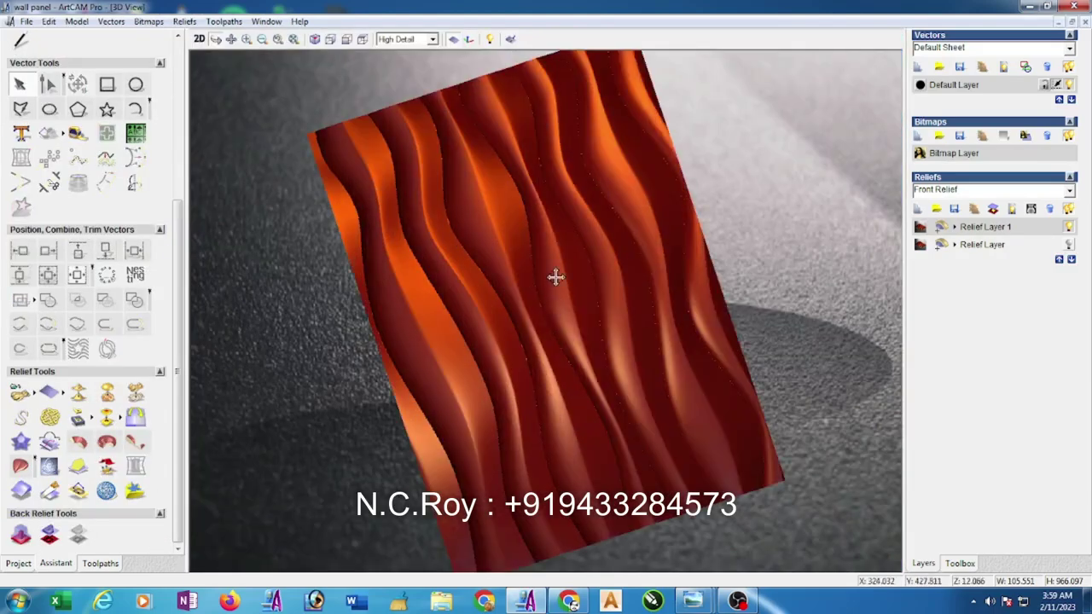
pyautogui.moveTo(555, 275)
pyautogui.mouseDown()
pyautogui.moveTo(584, 172)
pyautogui.moveTo(546, 247)
pyautogui.mouseUp()
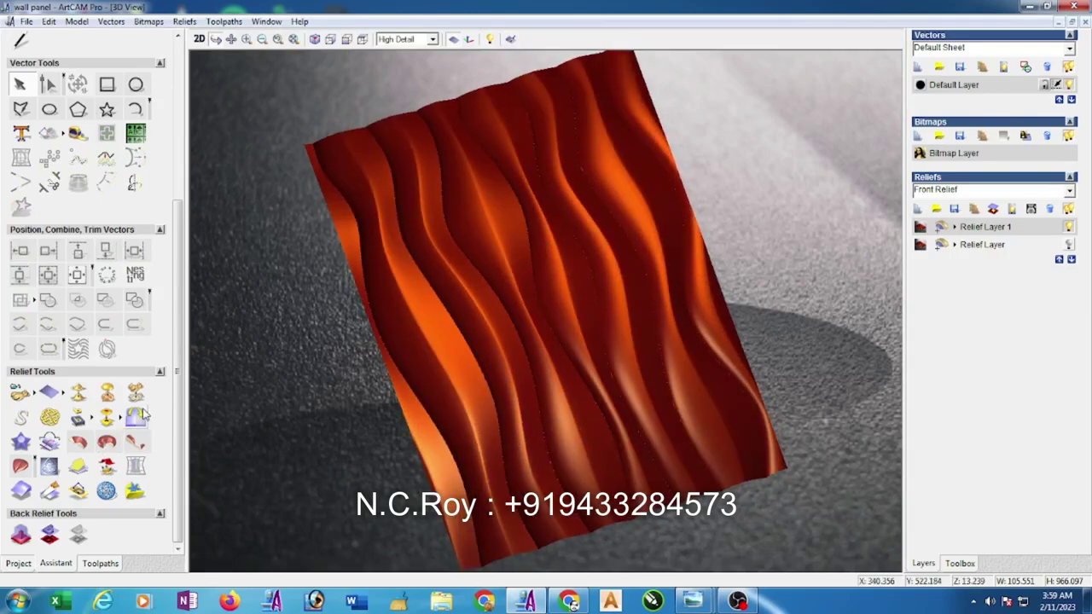
pyautogui.click(77, 392)
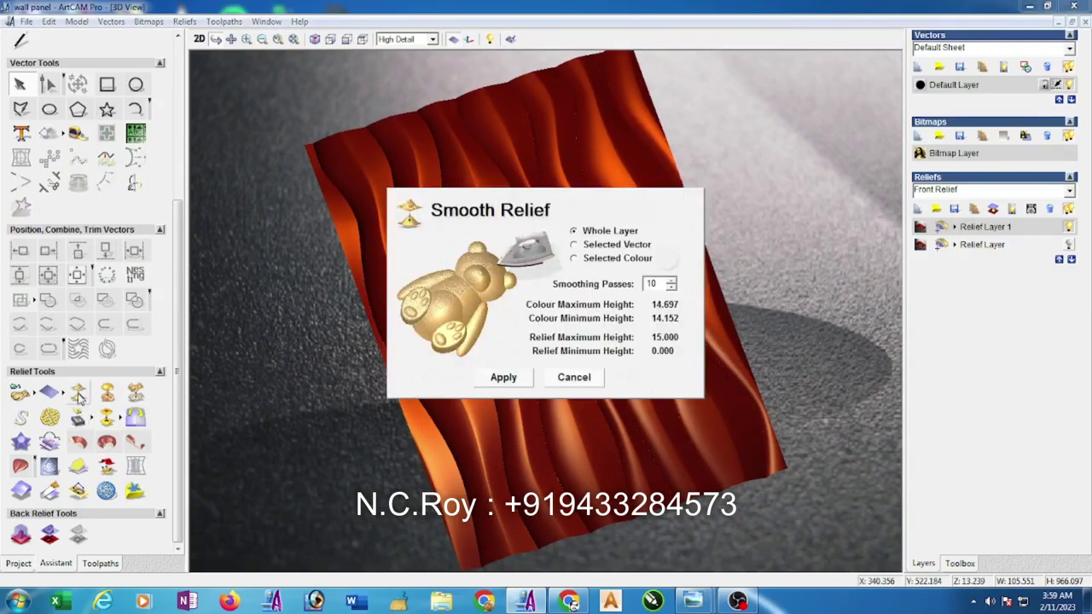
pyautogui.click(497, 379)
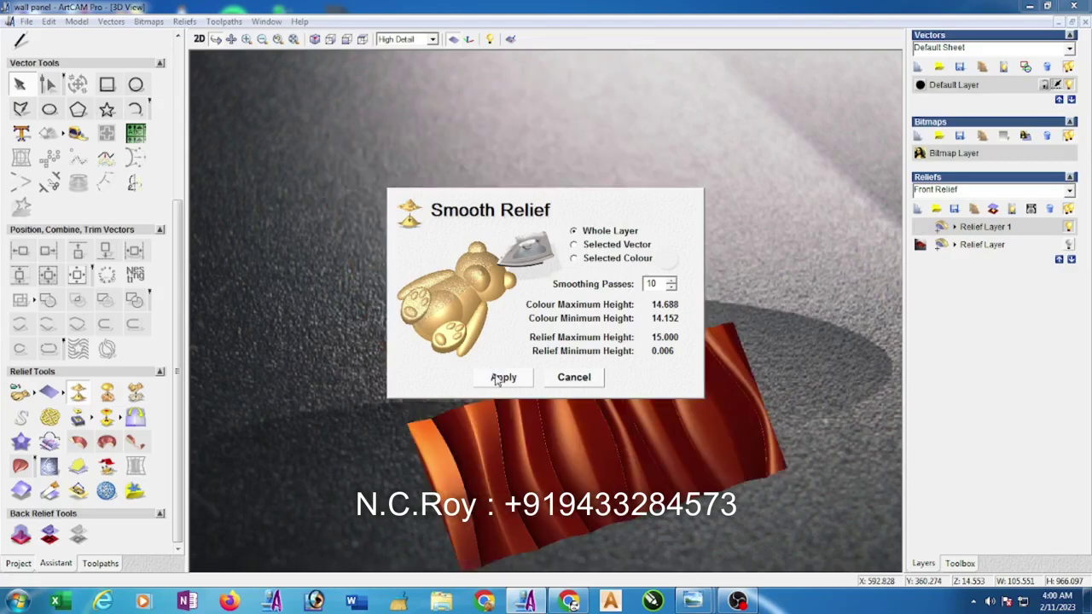
# Close smoothing, orbit the panel, and hide Relief Layer 1 while showing Relief Layer to compare.
pyautogui.click(597, 375)
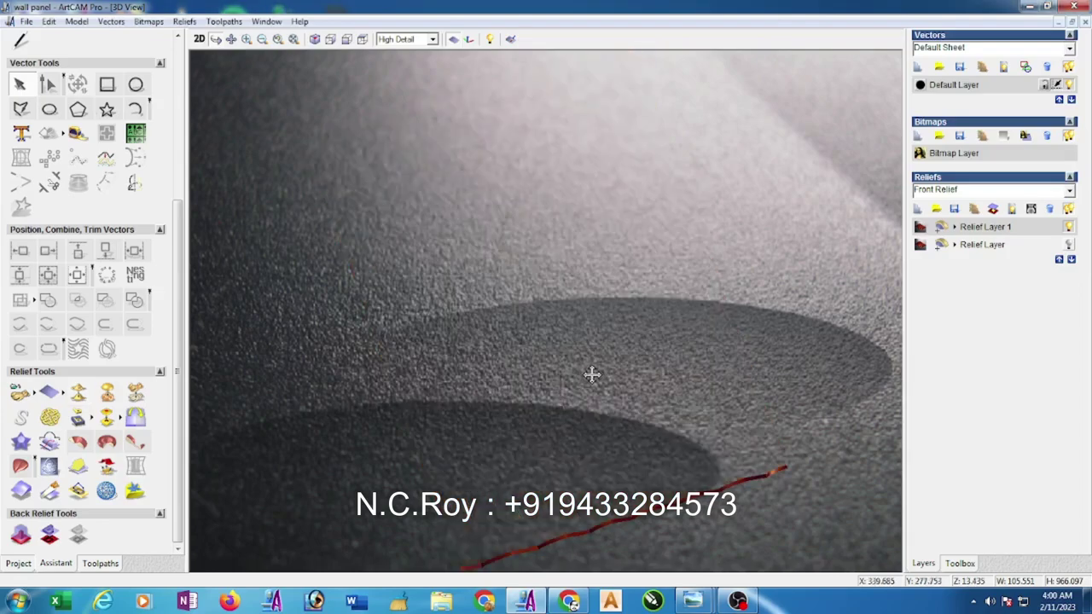
pyautogui.moveTo(595, 389)
pyautogui.mouseDown()
pyautogui.moveTo(572, 378)
pyautogui.moveTo(589, 356)
pyautogui.moveTo(602, 383)
pyautogui.moveTo(641, 358)
pyautogui.mouseUp()
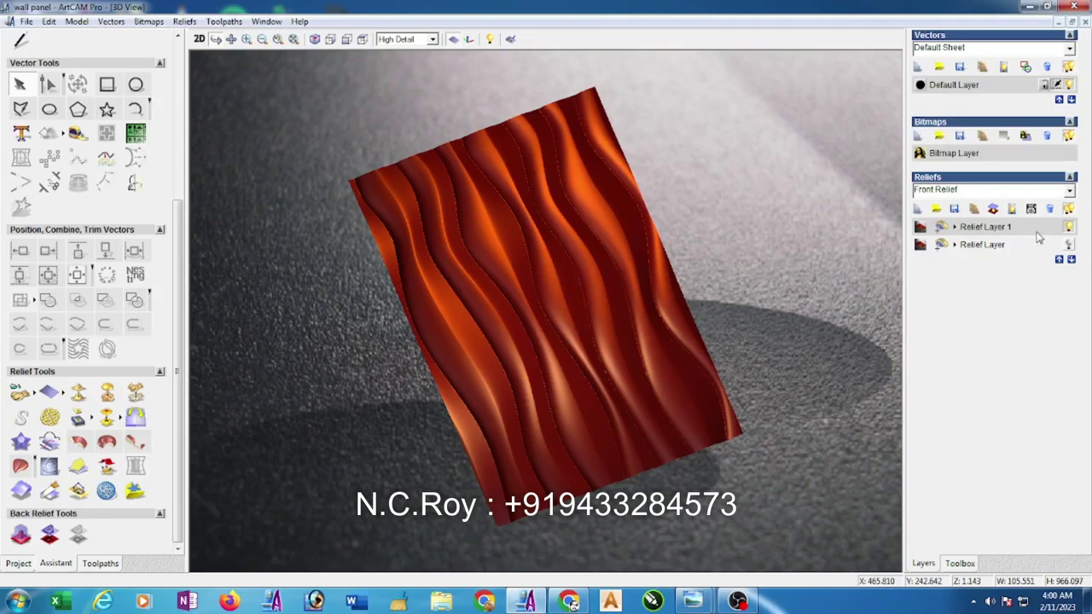
pyautogui.click(1069, 227)
pyautogui.click(1070, 245)
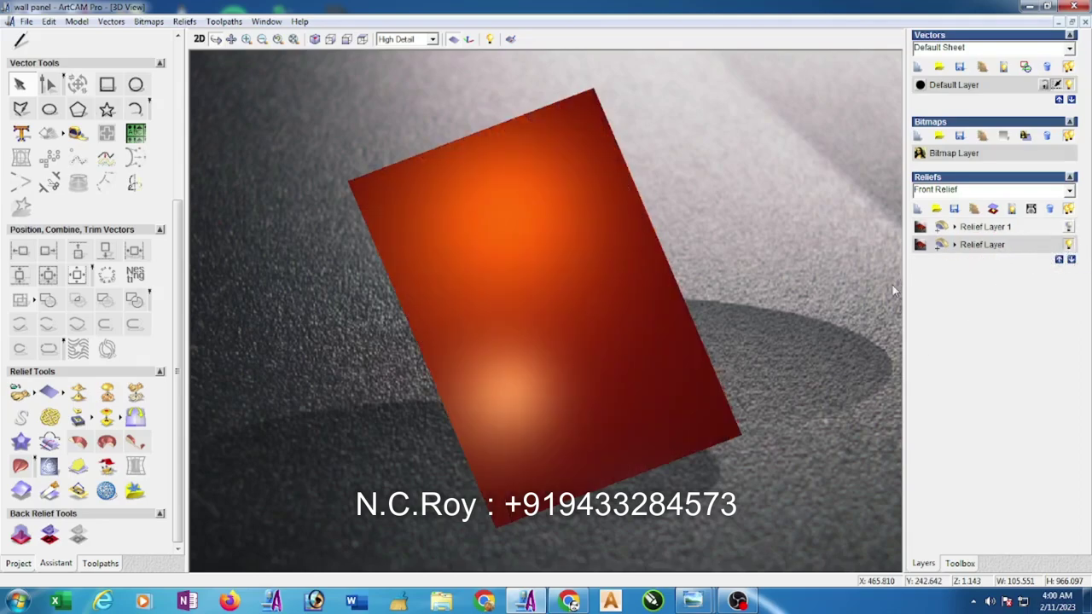